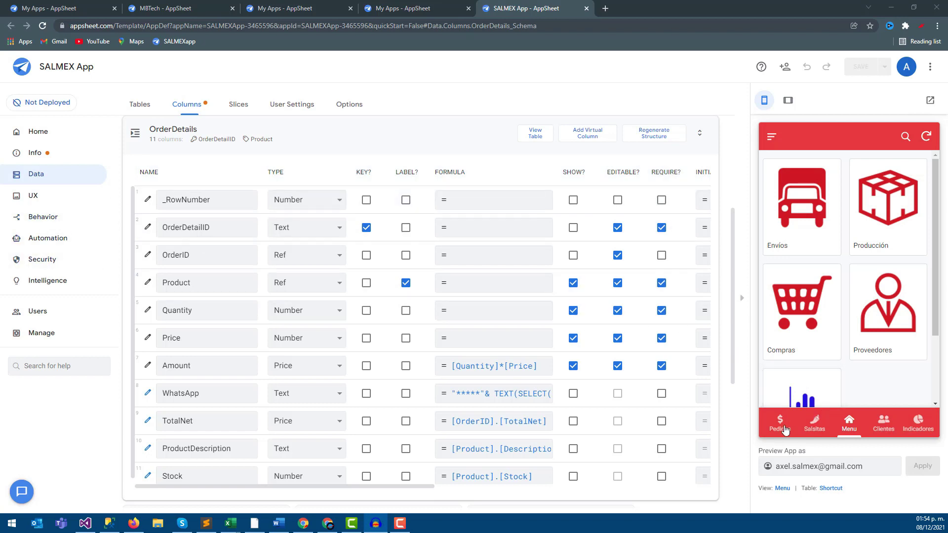
Open SALSA BOLA 250G under Salsitas in the preview and compare its Stock 5 with MinStock 15.
left_click(812, 425)
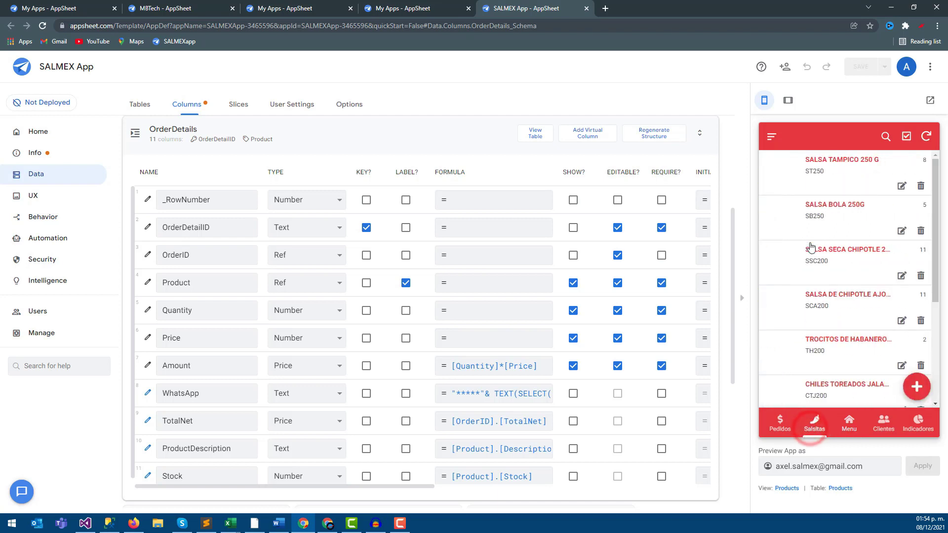
left_click(815, 212)
scroll(805, 332, "down", 5)
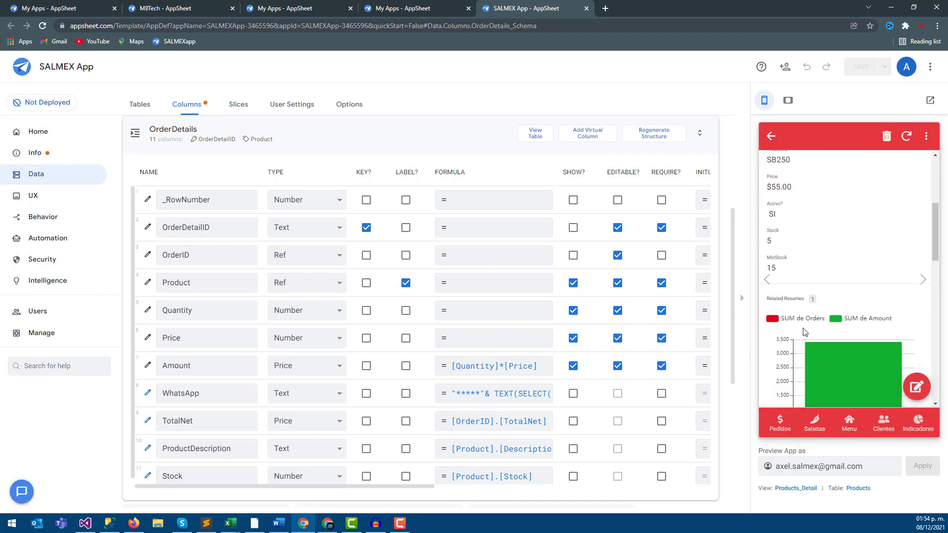
scroll(805, 332, "down", 2)
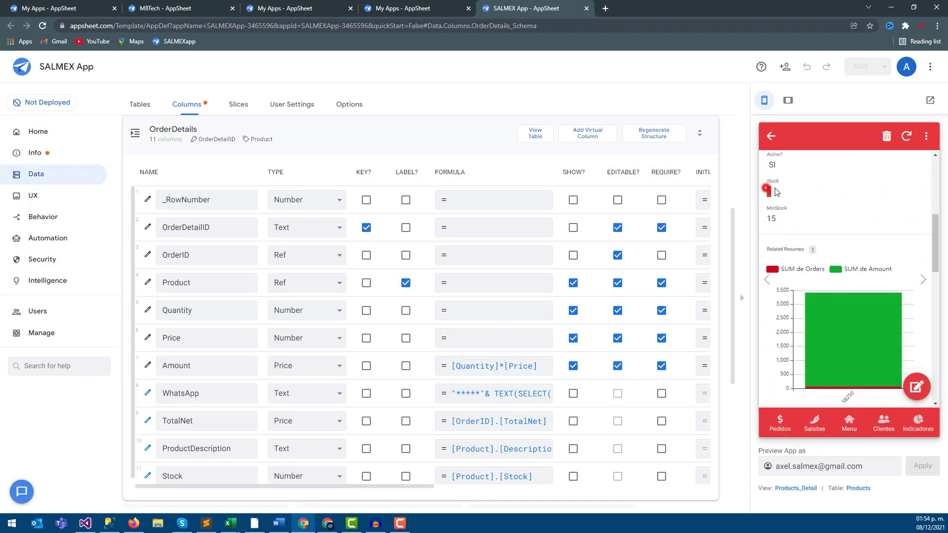
left_click(775, 219)
scroll(792, 229, "up", 5)
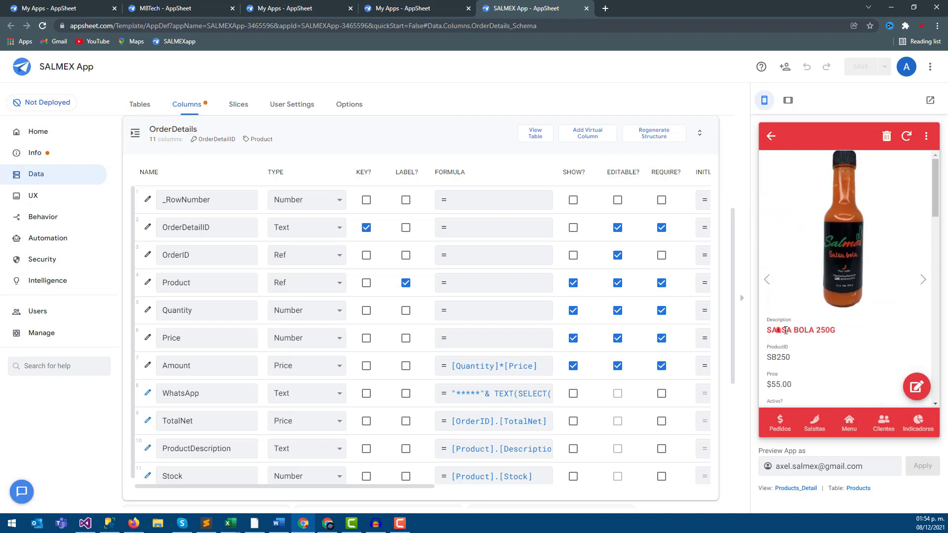
scroll(793, 330, "down", 2)
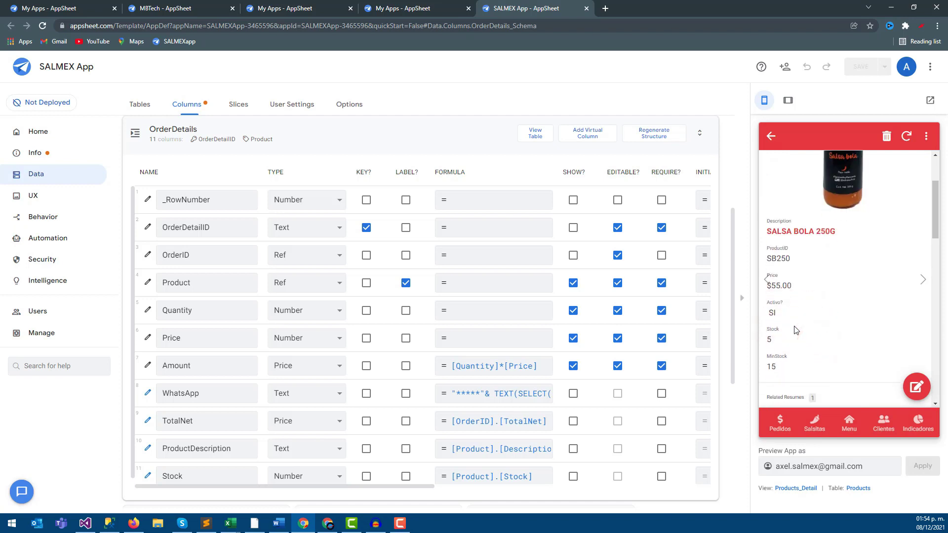
scroll(795, 330, "down", 2)
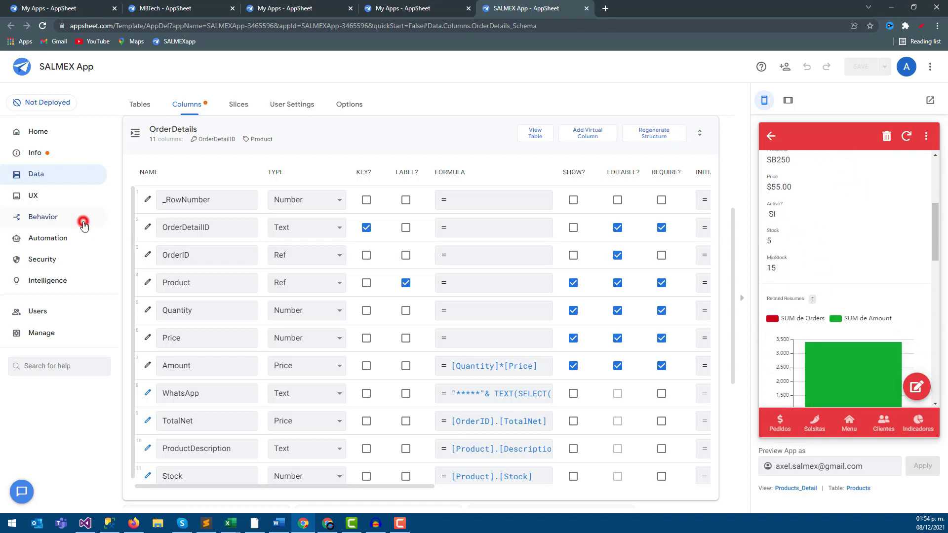
Go to Behavior > Automation and open the LowStock bot listed under OrderDetails.
left_click(84, 224)
scroll(318, 315, "down", 4)
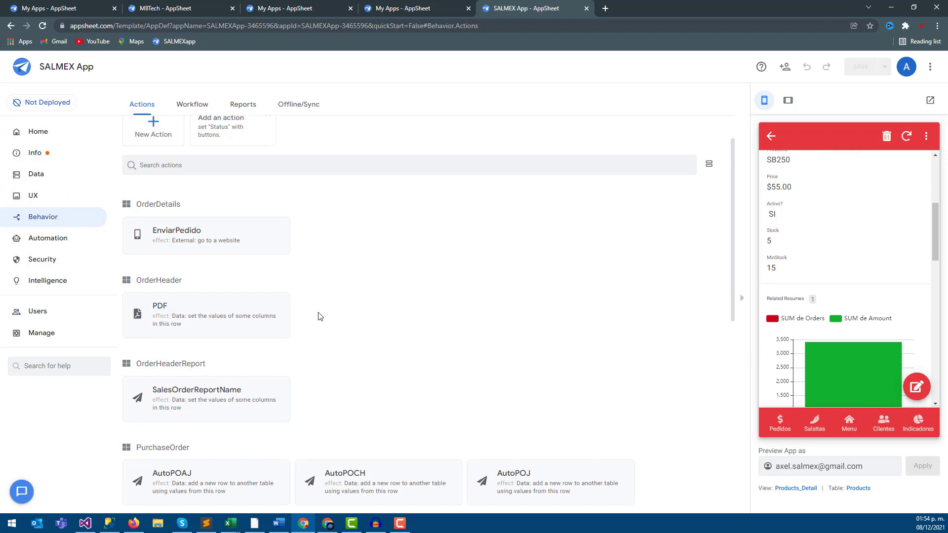
scroll(319, 318, "down", 2)
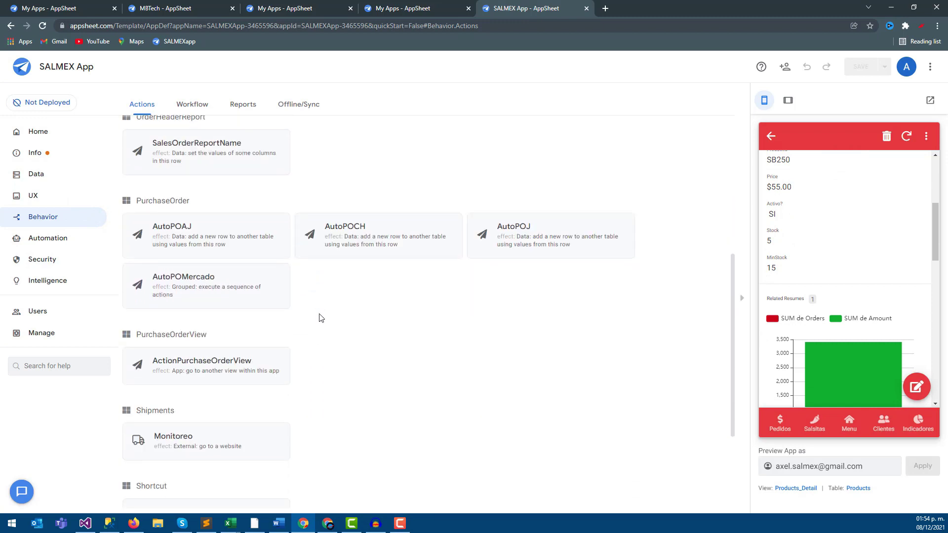
scroll(348, 309, "down", 2)
scroll(306, 330, "down", 1)
left_click(54, 236)
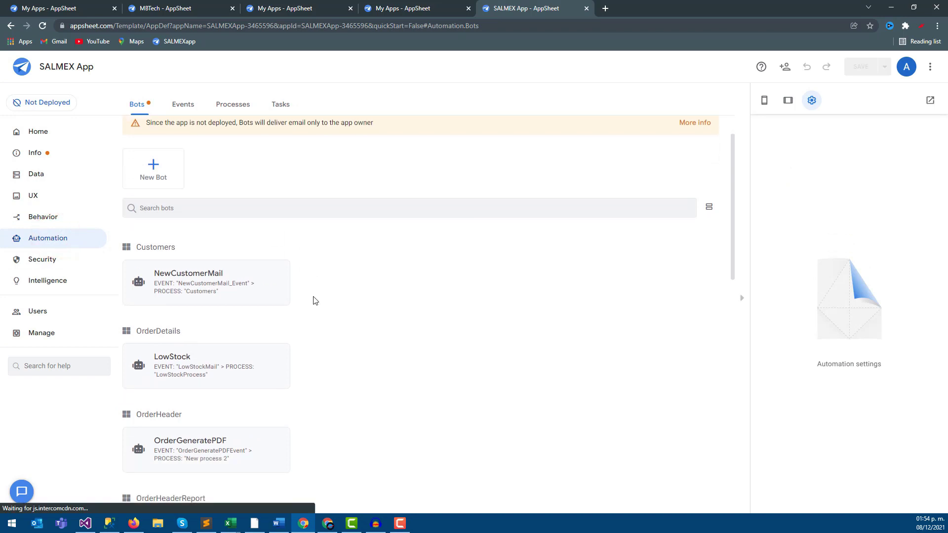
scroll(314, 301, "down", 1)
left_click(181, 313)
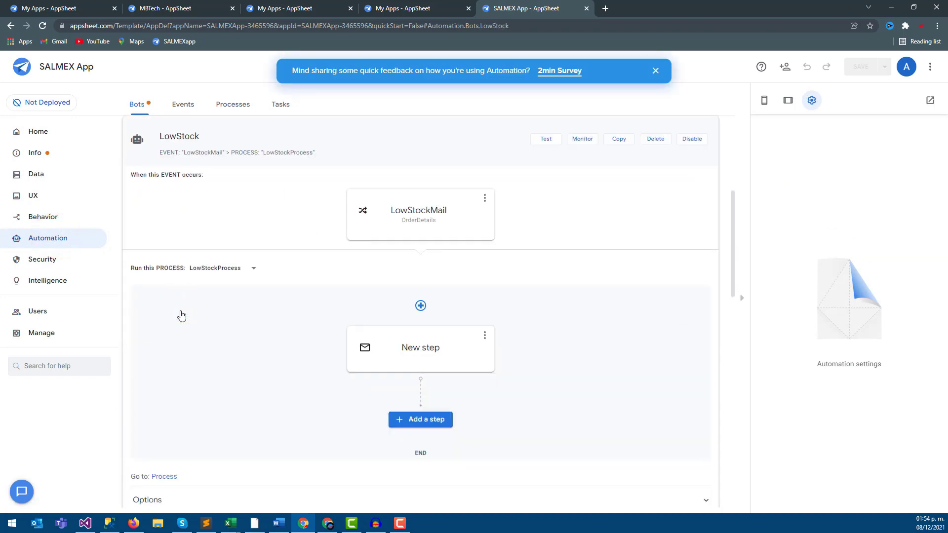
Inspect the LowStockMail event's condition expression, then close the expression editor.
left_click(427, 220)
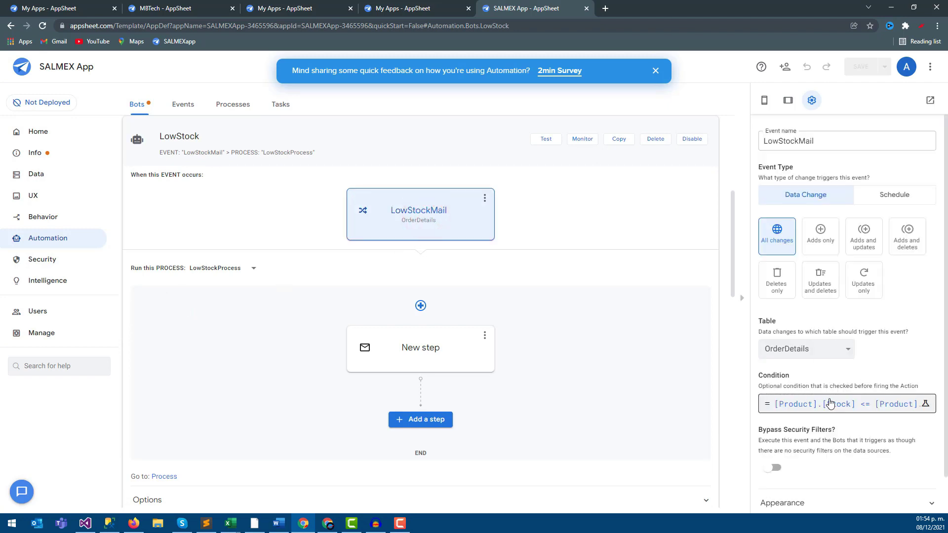
left_click(830, 403)
triple_click(443, 144)
left_click(434, 142)
triple_click(508, 143)
left_click(691, 87)
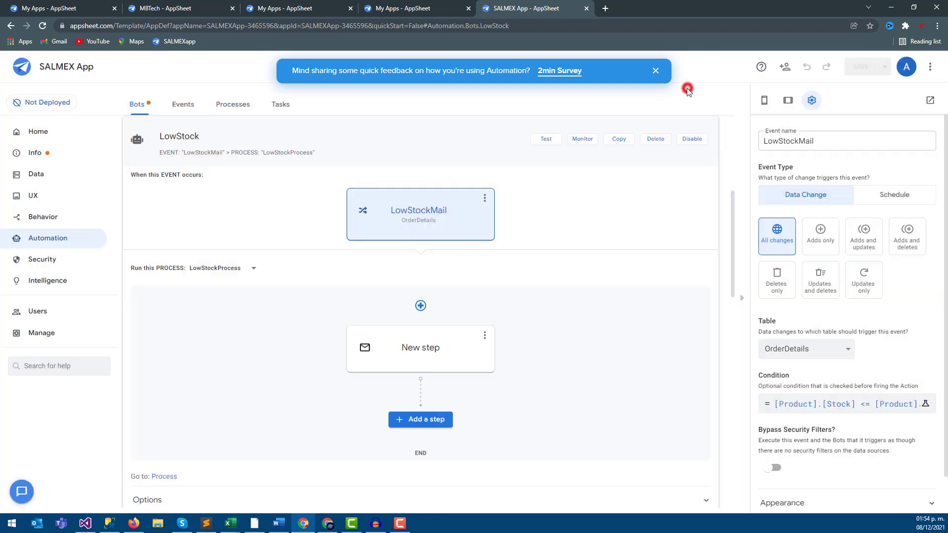
Review the LowStockEmail task's 'Alerta de STOCK' subject and its email body text.
left_click(444, 360)
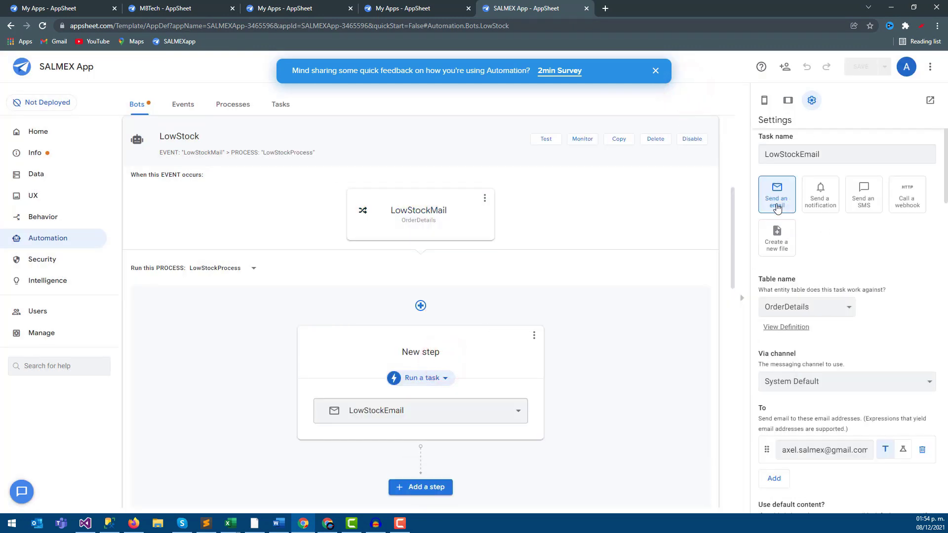
scroll(823, 359, "down", 4)
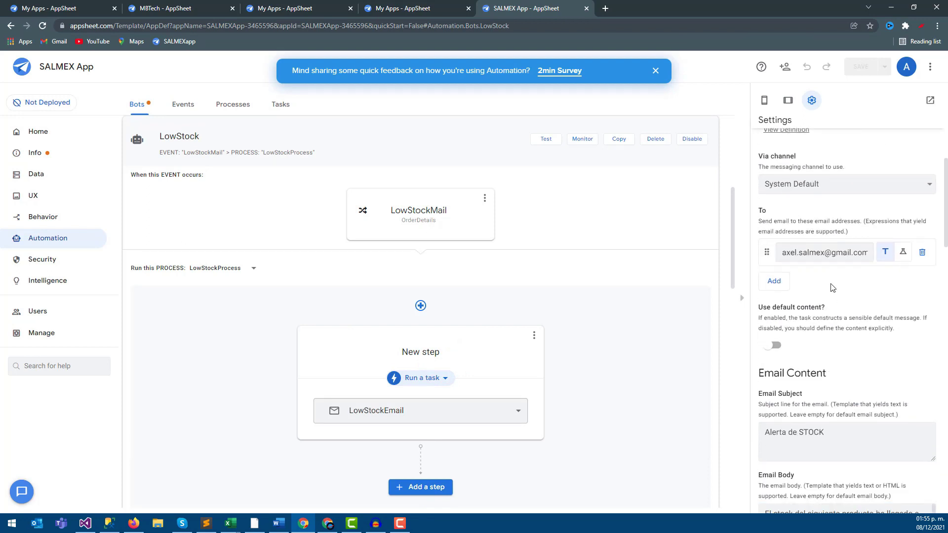
triple_click(847, 444)
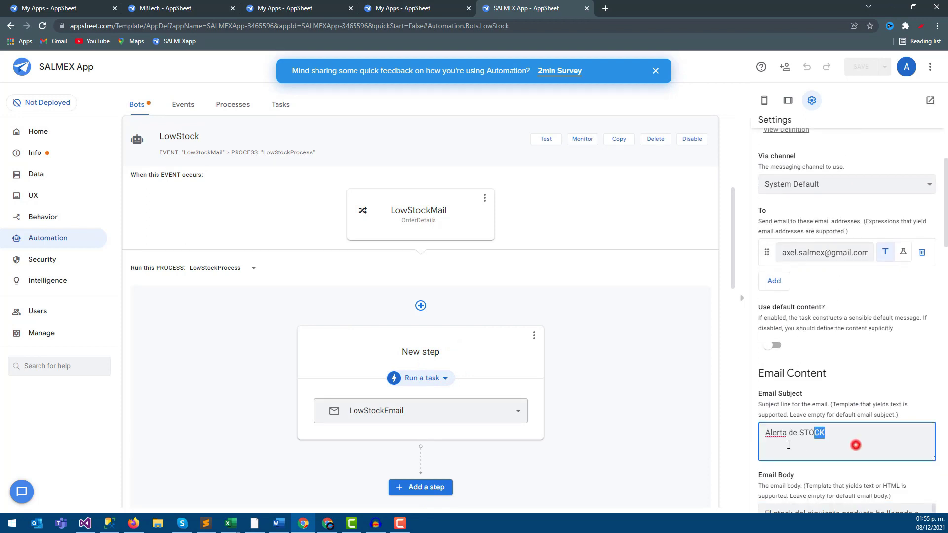
scroll(815, 395, "down", 1)
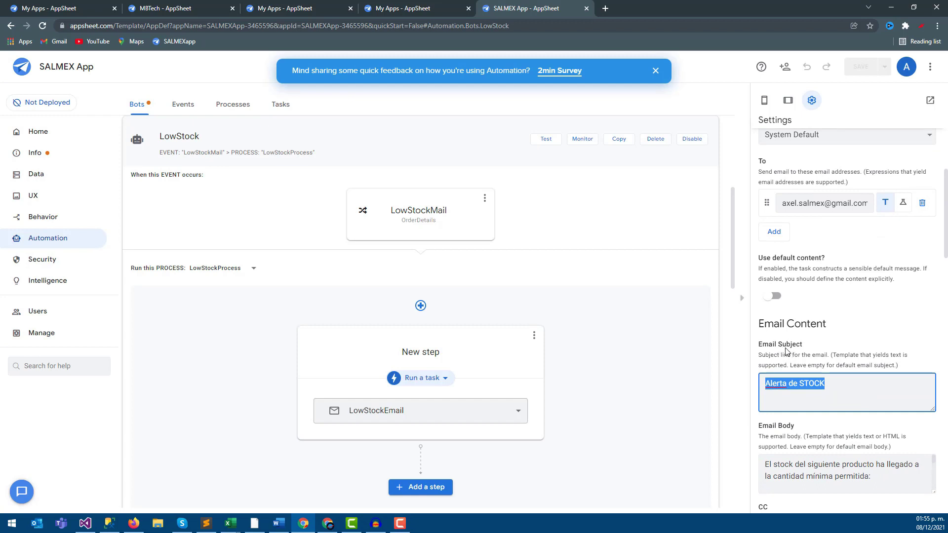
scroll(790, 355, "down", 2)
left_click_drag(847, 286, 774, 285)
left_click(814, 370)
left_click_drag(781, 366, 901, 364)
triple_click(846, 381)
Check the two CC addresses and dismiss the feedback survey banner.
scroll(793, 422, "down", 1)
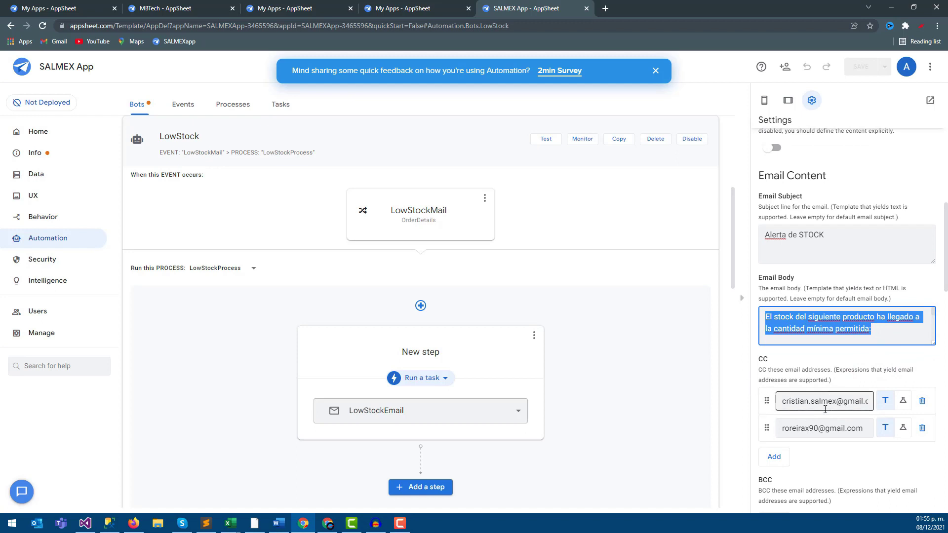
double_click(793, 404)
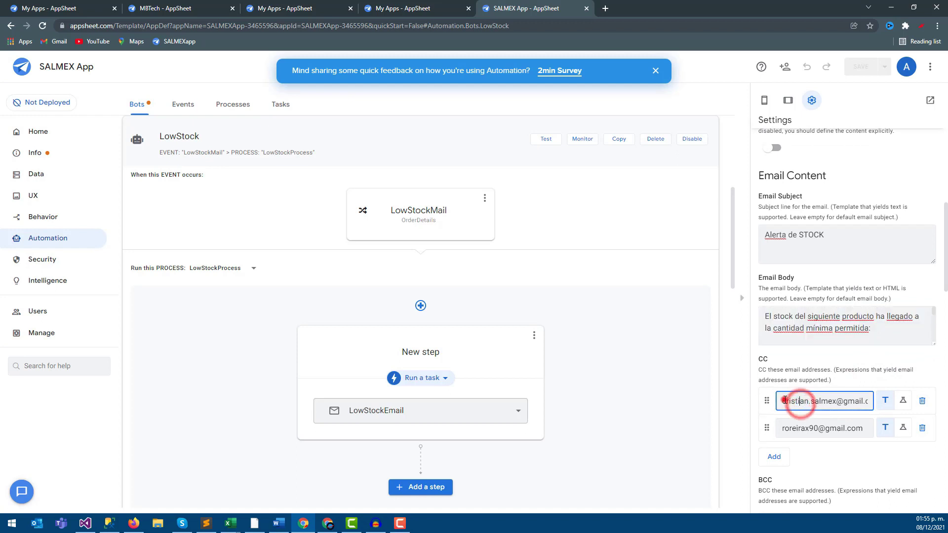
left_click_drag(790, 428, 819, 428)
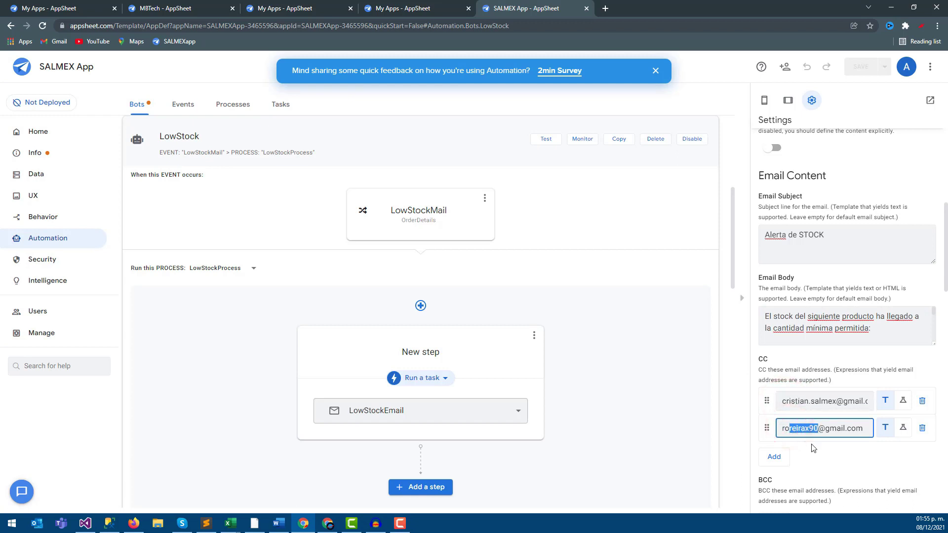
left_click(656, 71)
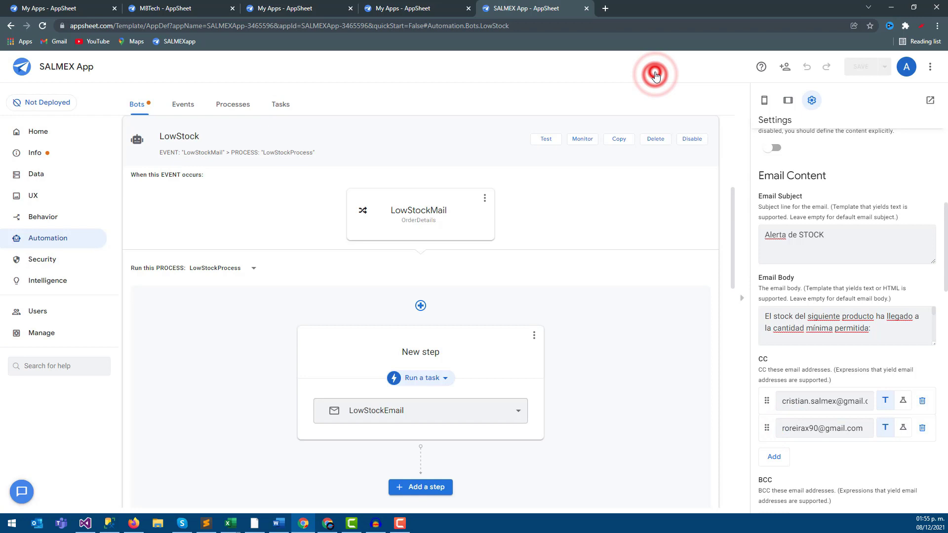
scroll(820, 415, "down", 3)
scroll(815, 407, "down", 5)
scroll(815, 408, "down", 4)
scroll(815, 410, "down", 5)
scroll(815, 410, "up", 7)
scroll(820, 395, "up", 7)
scroll(823, 387, "up", 1)
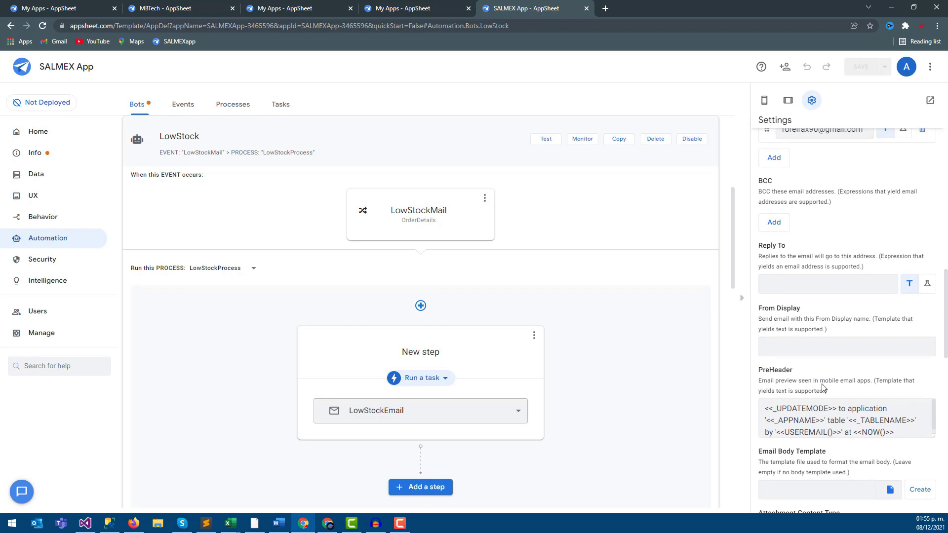
scroll(822, 380, "up", 4)
left_click(914, 70)
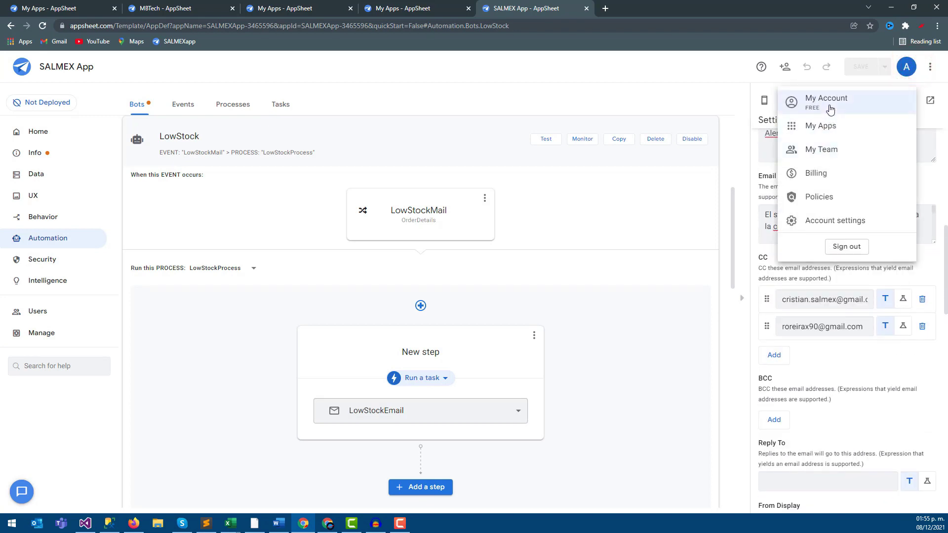
left_click(907, 70)
left_click(907, 70)
left_click(908, 70)
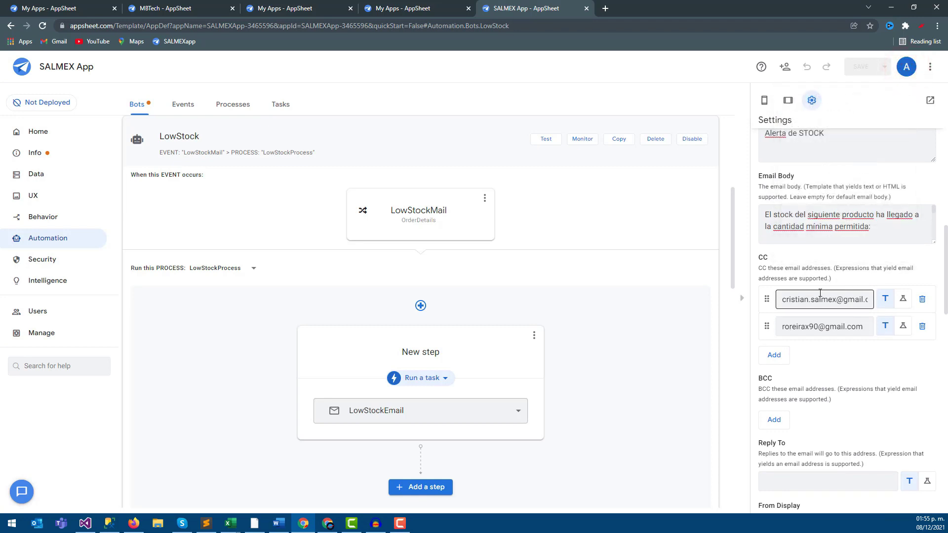
left_click(774, 357)
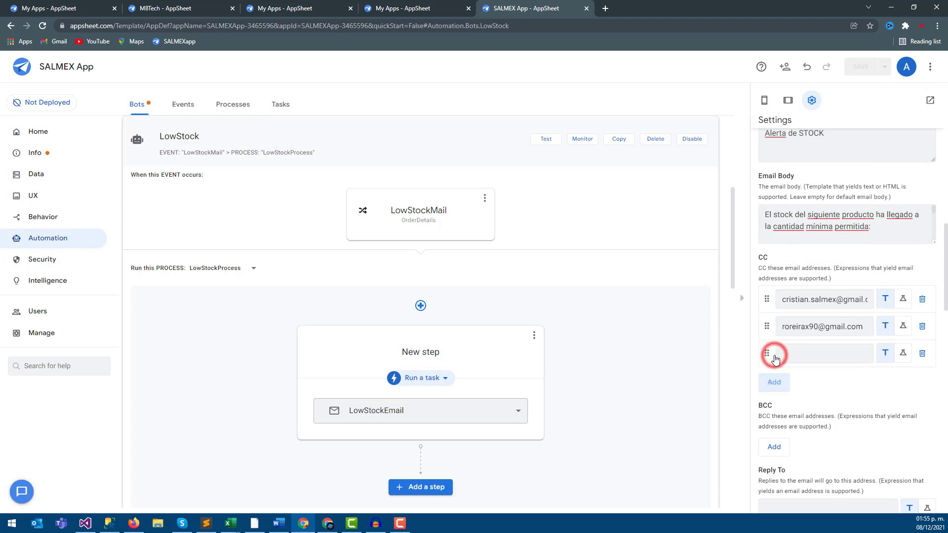
left_click(922, 354)
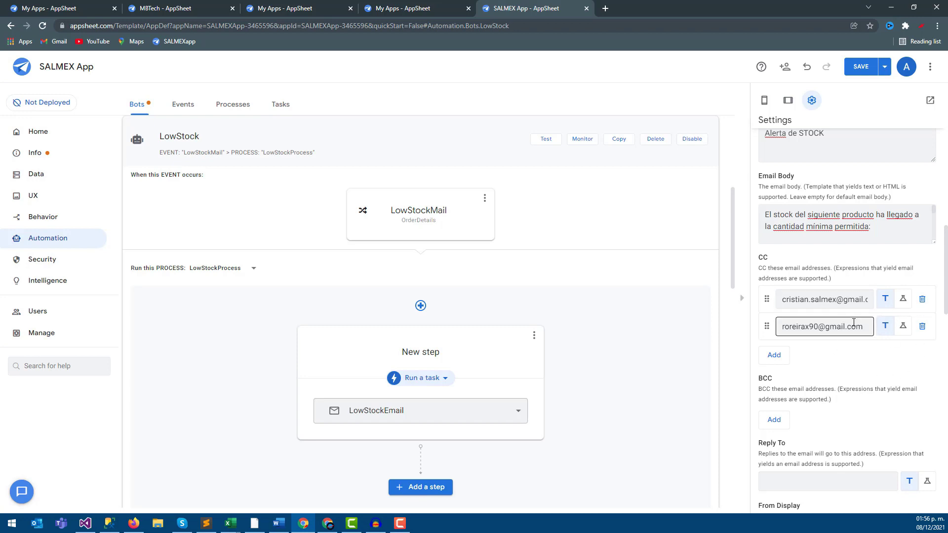
left_click(828, 319)
Review the LowStock email subject 'Alerta de STOCK' by highlighting its text.
scroll(479, 269, "up", 3)
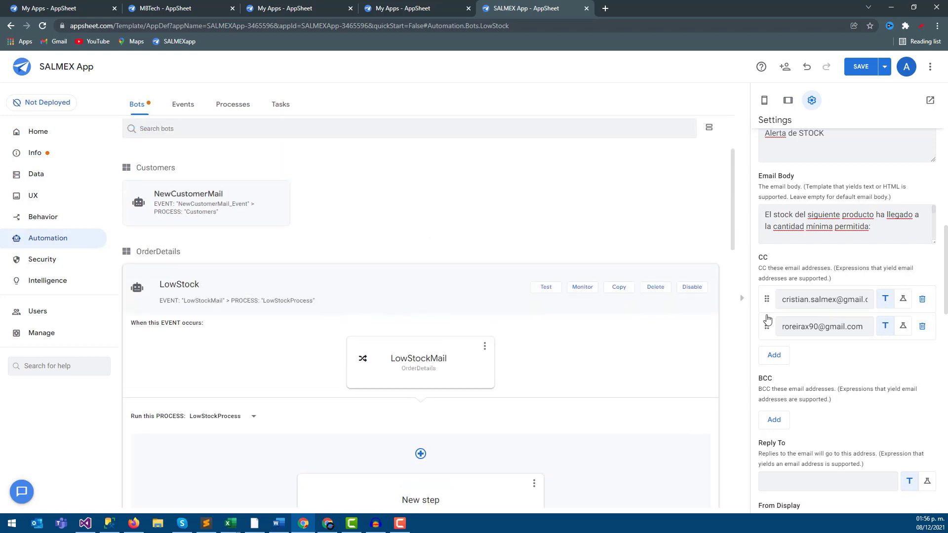
scroll(768, 320, "down", 2)
scroll(810, 360, "down", 4)
scroll(810, 390, "down", 2)
scroll(809, 405, "down", 1)
scroll(808, 395, "up", 5)
scroll(806, 365, "up", 2)
scroll(808, 341, "up", 2)
scroll(808, 334, "up", 1)
scroll(809, 277, "up", 2)
left_click_drag(845, 237, 750, 240)
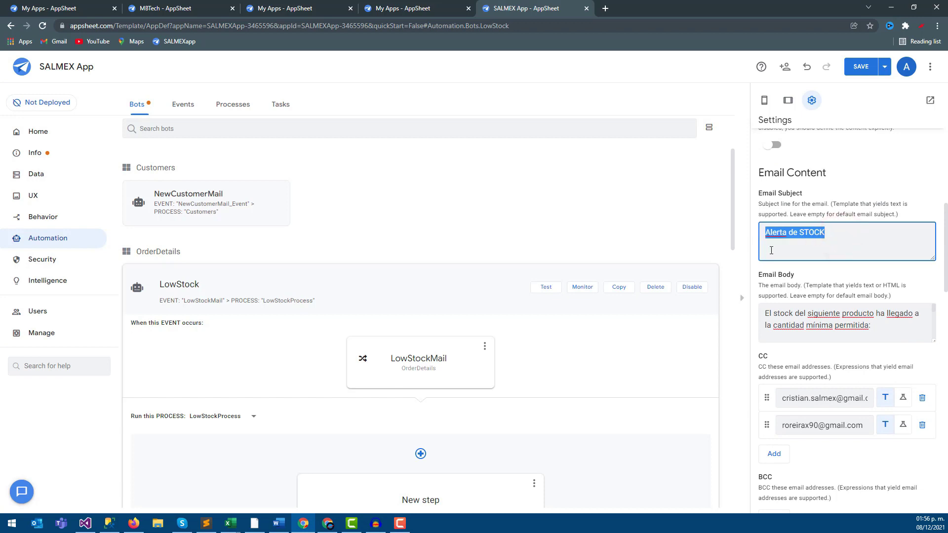
left_click_drag(838, 235, 799, 233)
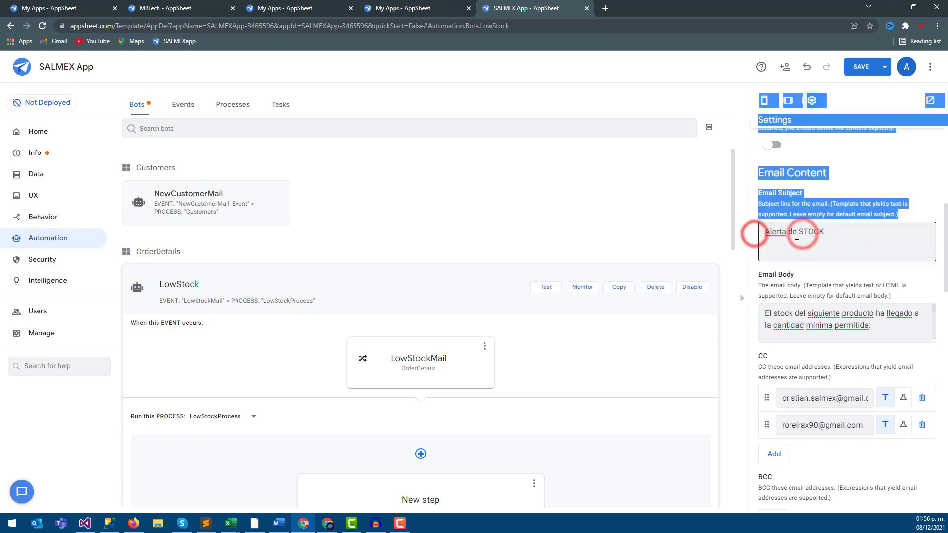
left_click(832, 234)
left_click_drag(786, 238, 773, 235)
left_click_drag(836, 233, 755, 236)
left_click(834, 234)
left_click_drag(834, 234, 753, 236)
left_click(833, 235)
left_click_drag(839, 233, 761, 236)
left_click(828, 236)
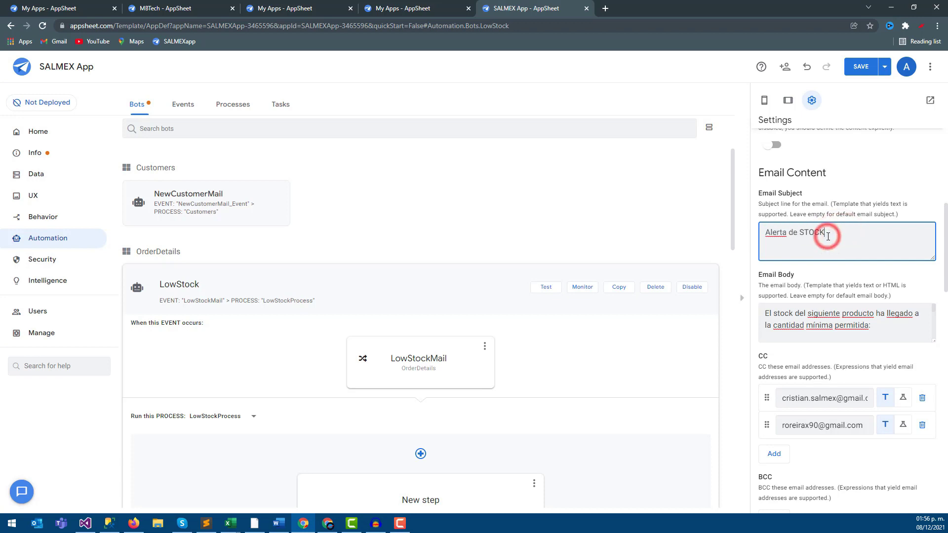
left_click_drag(823, 235, 766, 237)
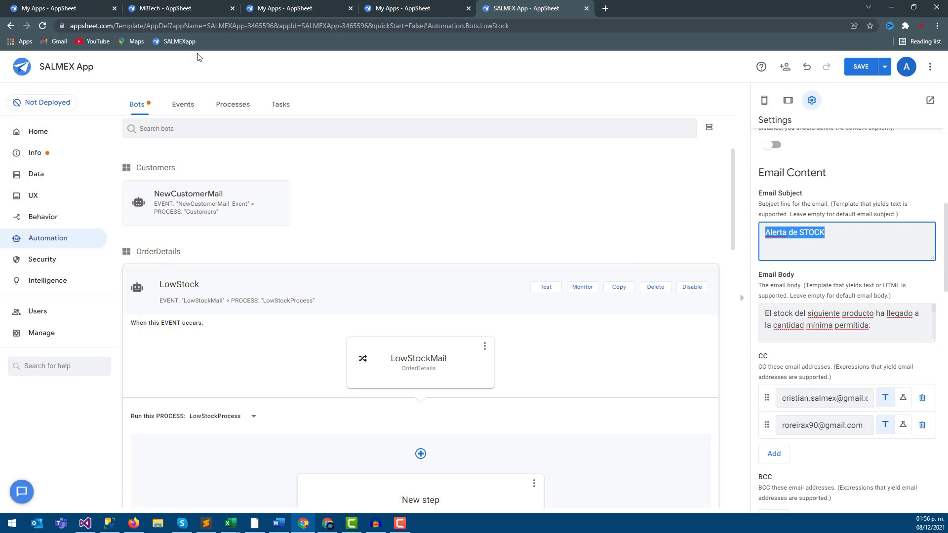
Close the three extra AppSheet pages and the My Apps page, keeping only the SALMEX App editor.
left_click(115, 9)
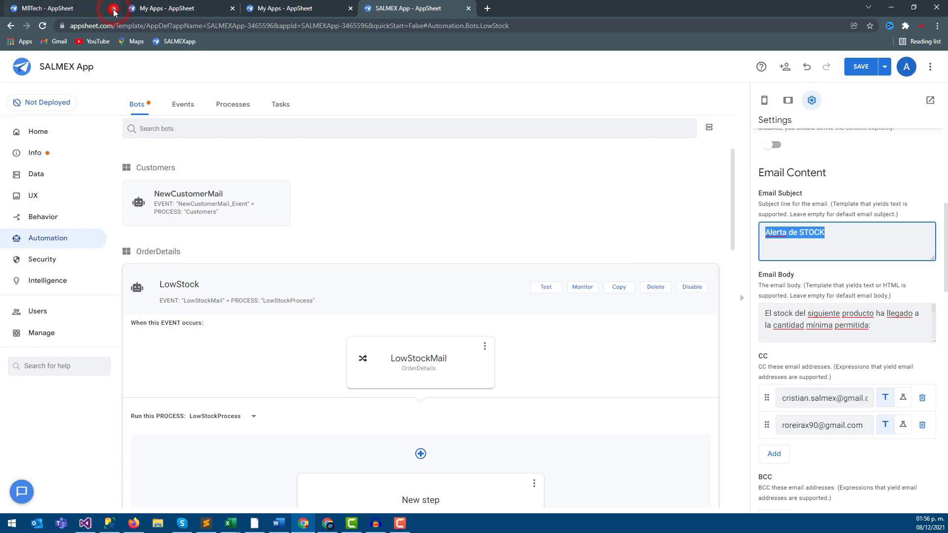
left_click(115, 9)
left_click(115, 9)
left_click(115, 9)
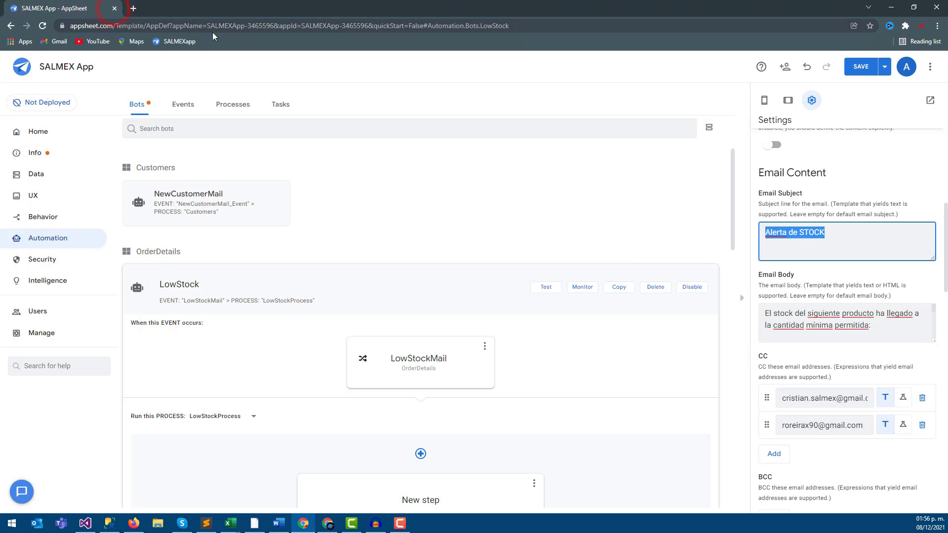
left_click(857, 231)
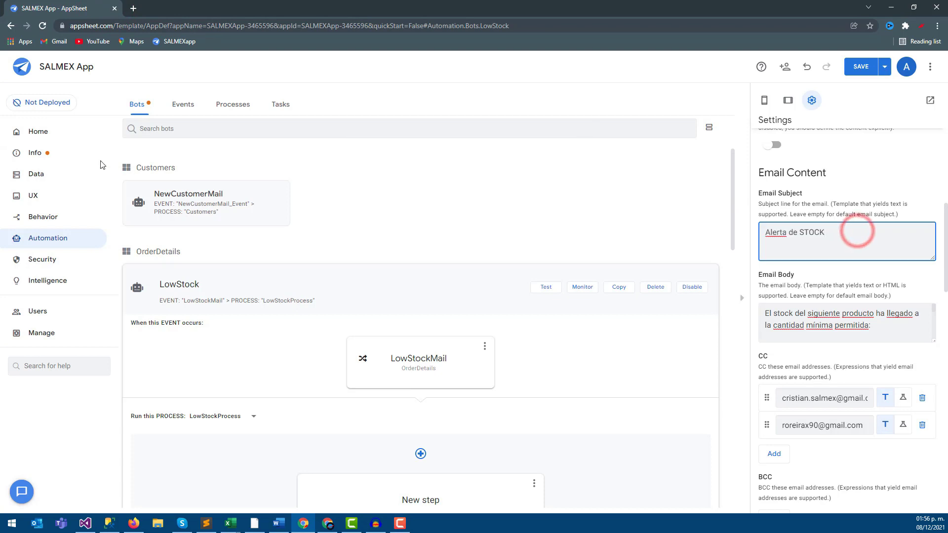
Sync the app preview and start a new order in Pedidos.
left_click(36, 173)
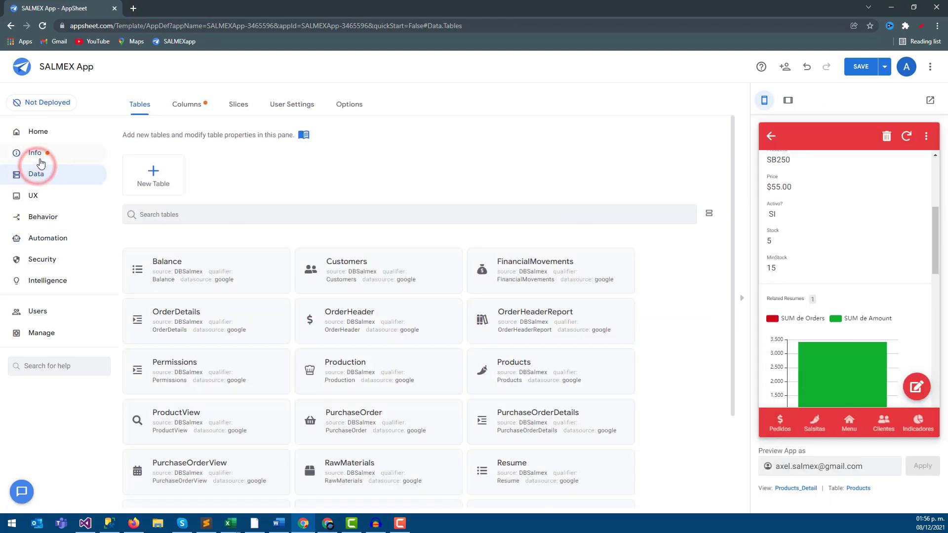
left_click(786, 425)
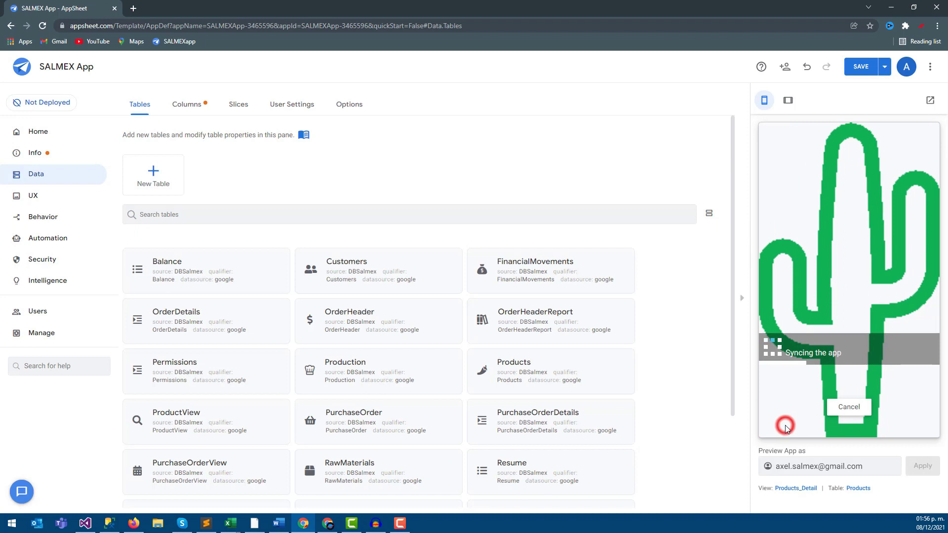
left_click(836, 409)
left_click(780, 424)
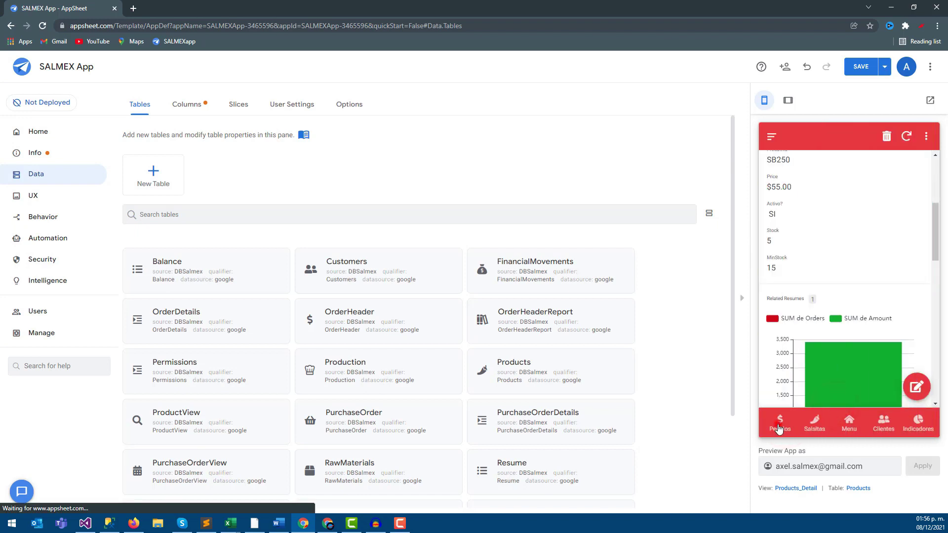
left_click(917, 387)
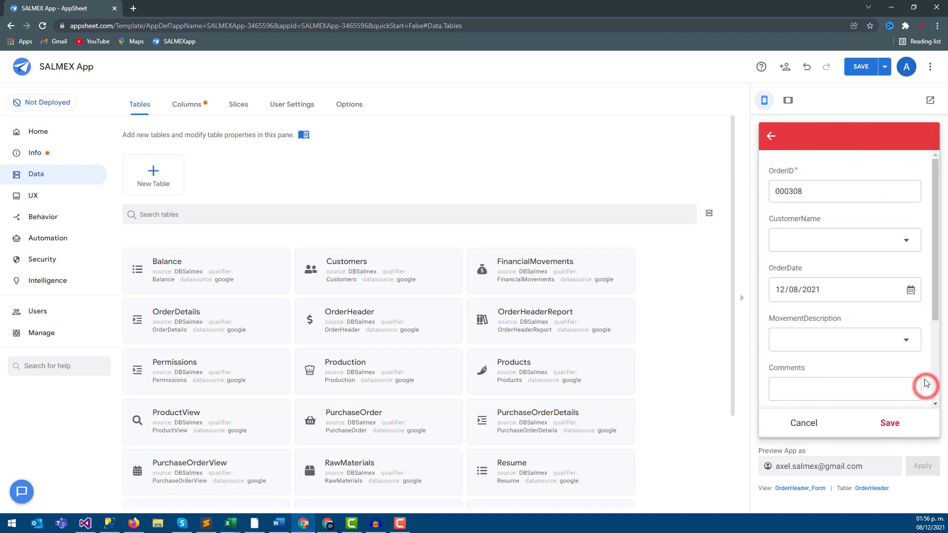
Set the order's customer to Ventas de contado ATZALAN, description CASH, and comment 'Te'.
left_click(838, 237)
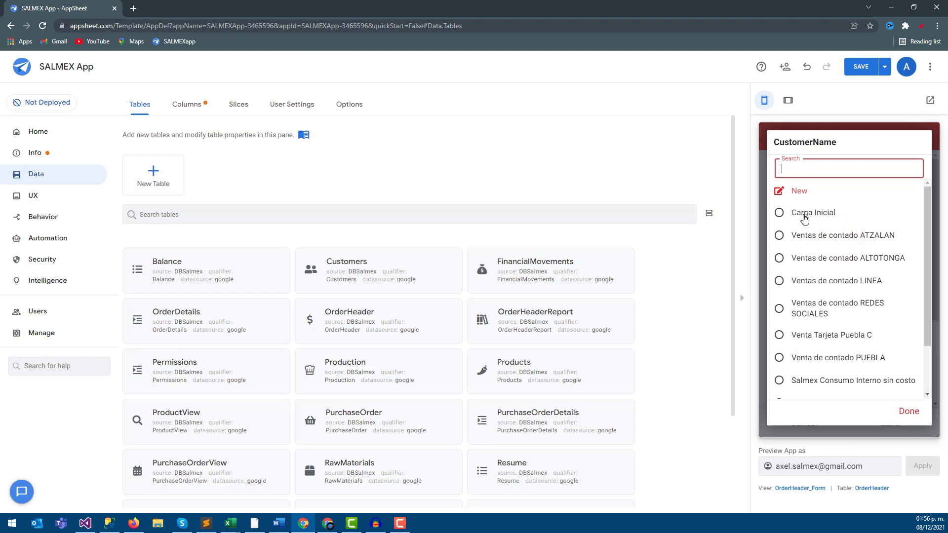
scroll(812, 296, "down", 2)
scroll(809, 336, "up", 3)
left_click(805, 241)
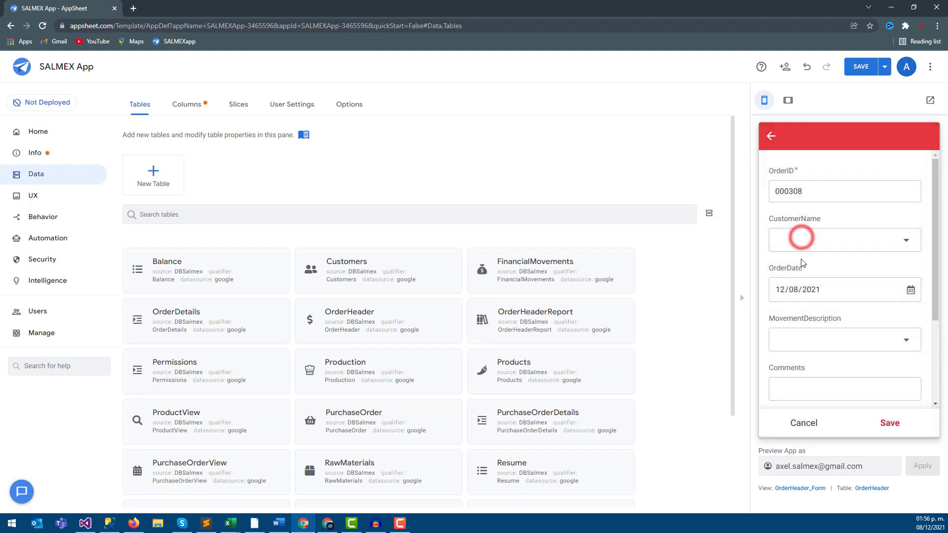
left_click(803, 337)
left_click(813, 193)
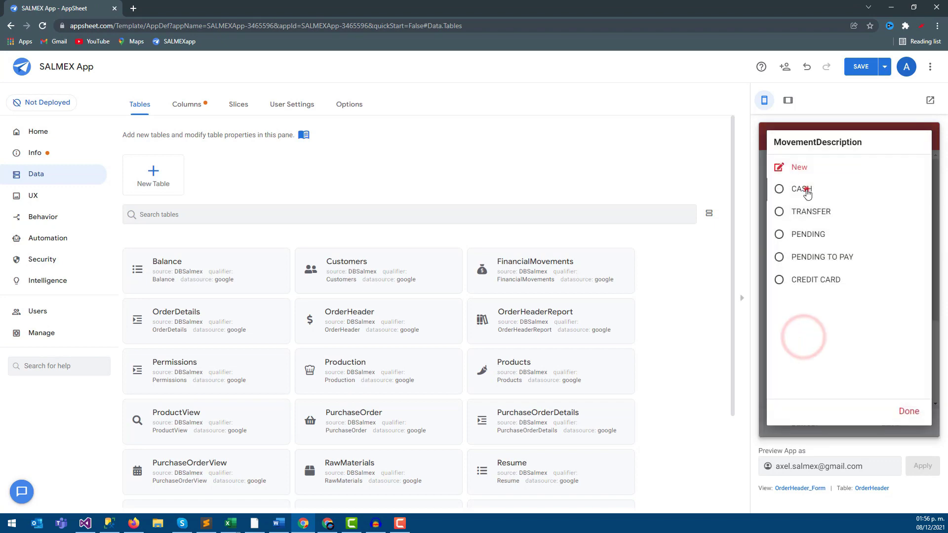
left_click(857, 390)
type("Test (BORRAR")
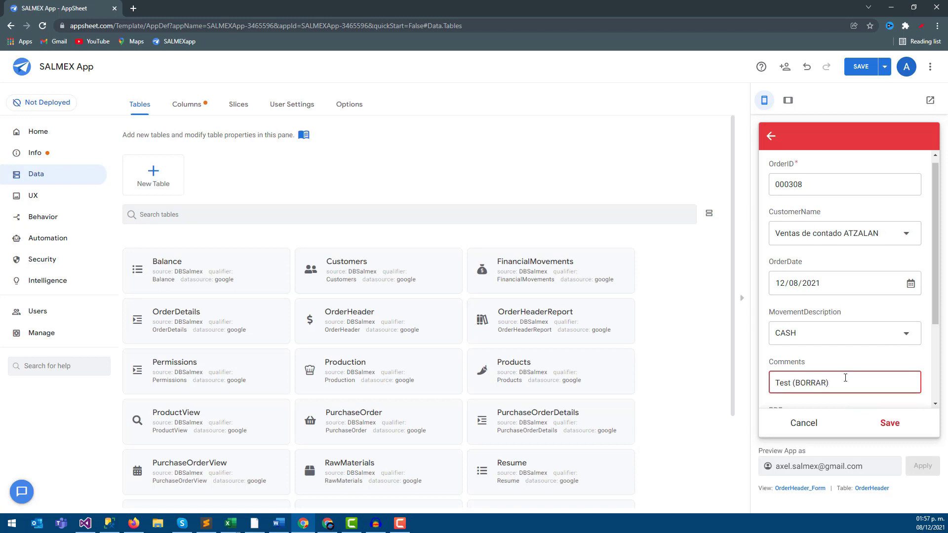
Add a SALSA BOLA 250G line to the order, then save and sync it.
scroll(852, 387, "down", 3)
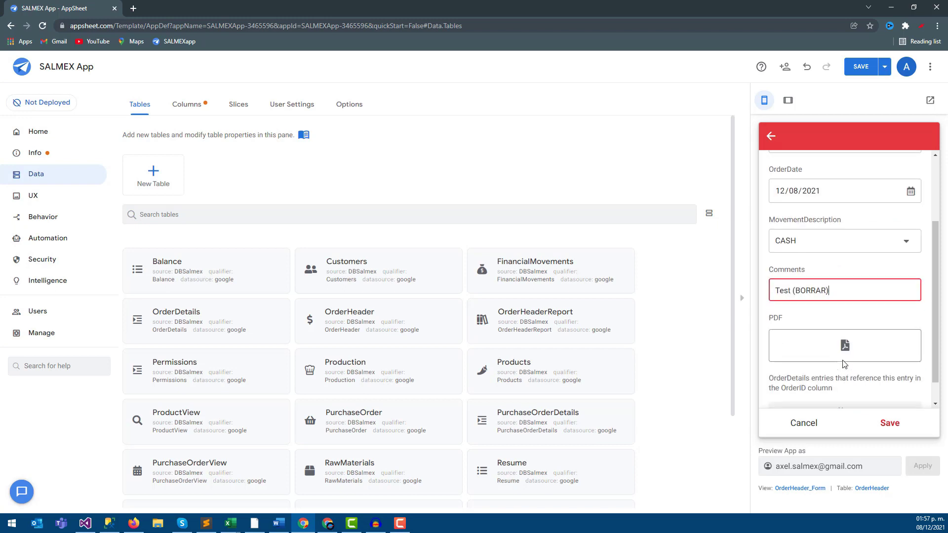
left_click(848, 385)
left_click(843, 191)
type("b")
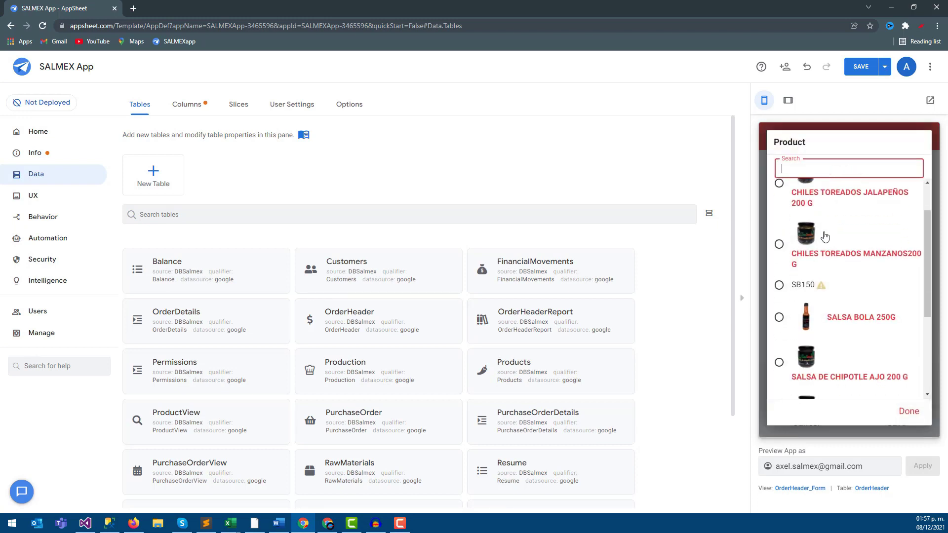
type("ola")
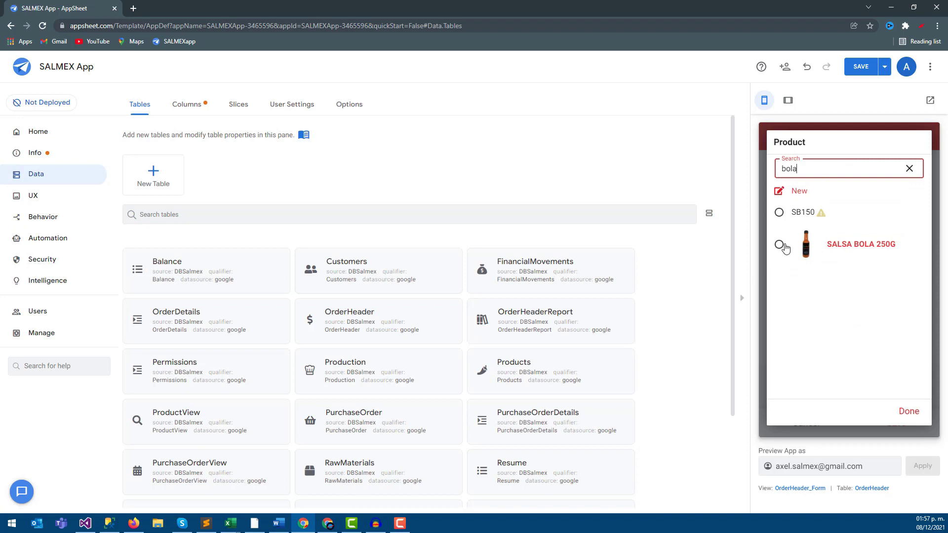
left_click(780, 245)
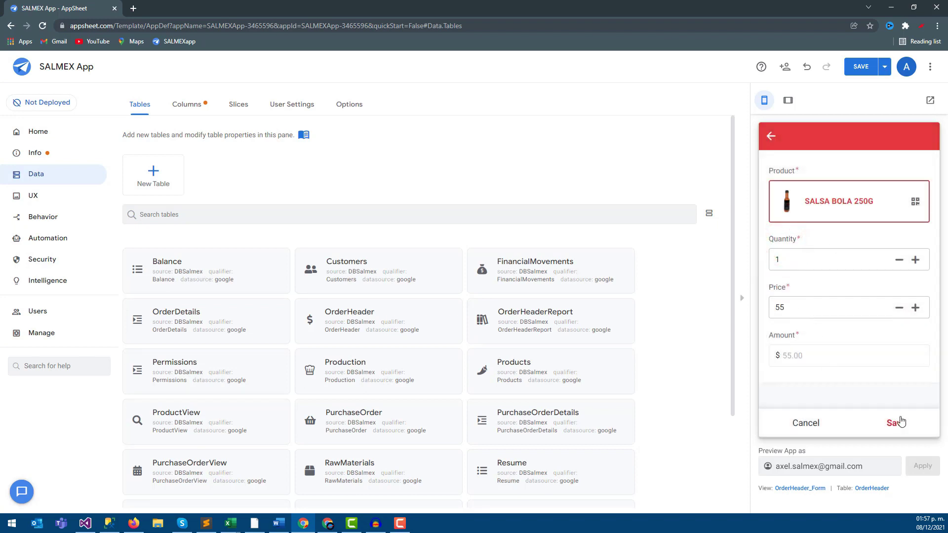
left_click(901, 421)
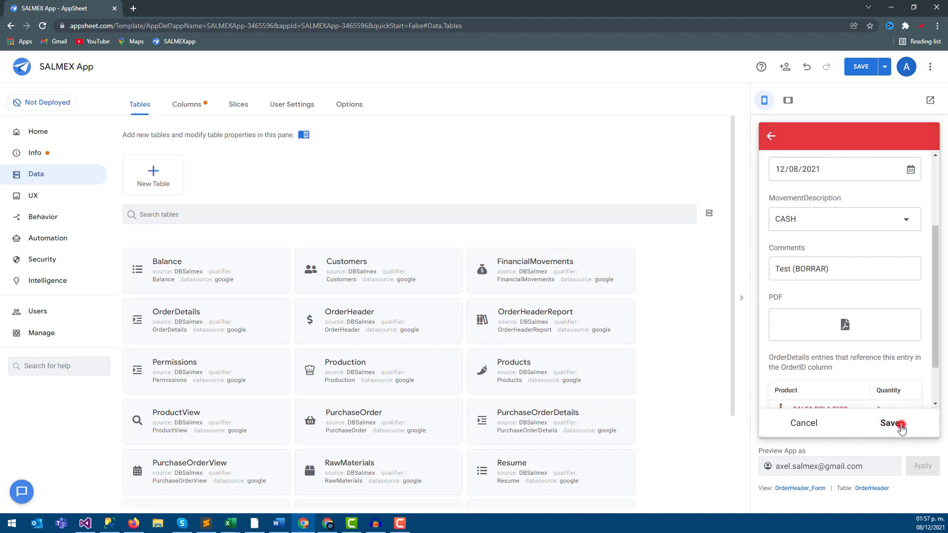
left_click(901, 425)
left_click(927, 138)
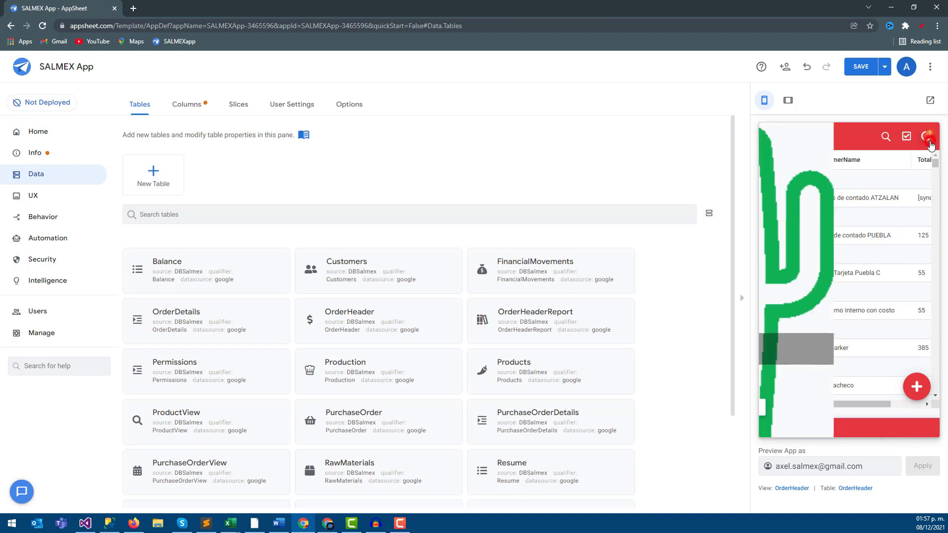
left_click(132, 9)
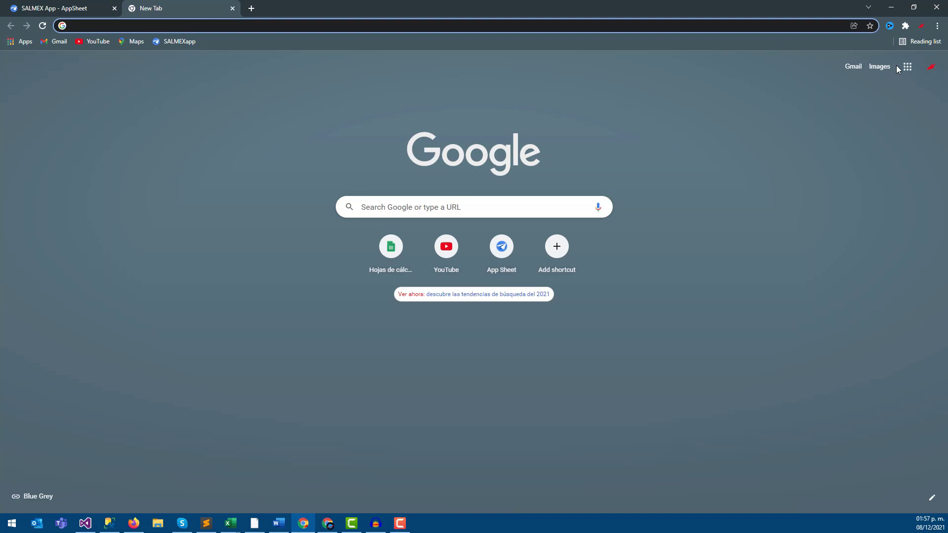
Refresh the Gmail inbox and read the Alerta de STOCK email showing SALSA BOLA 250G at stock 4.
left_click(853, 67)
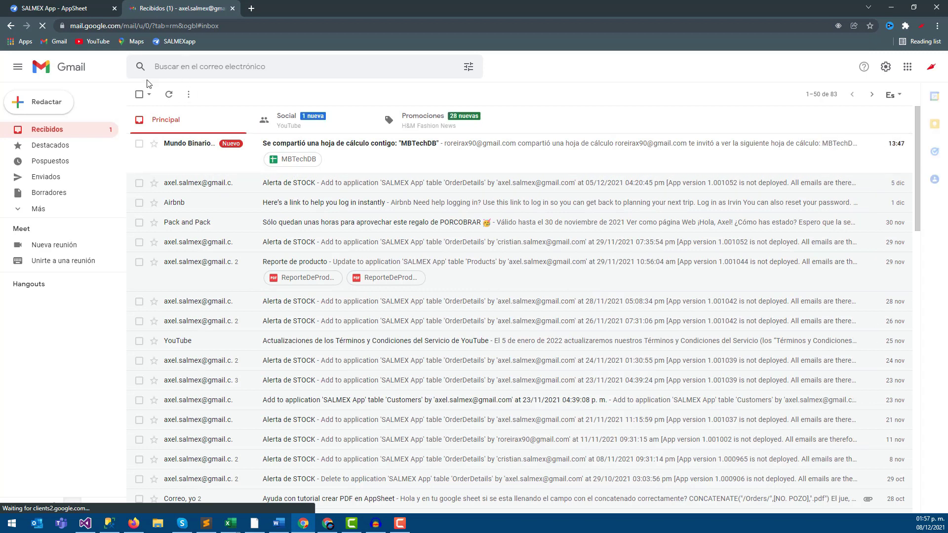
left_click(73, 6)
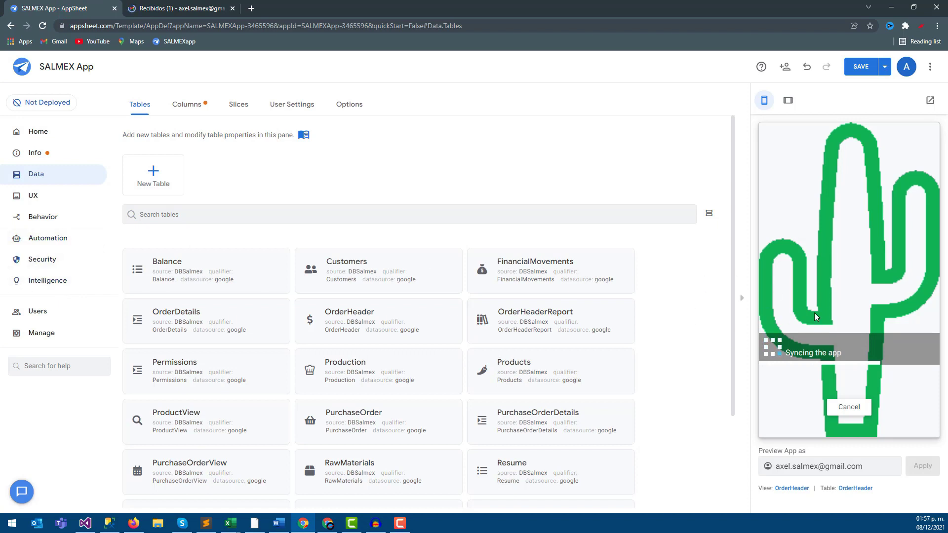
left_click(203, 6)
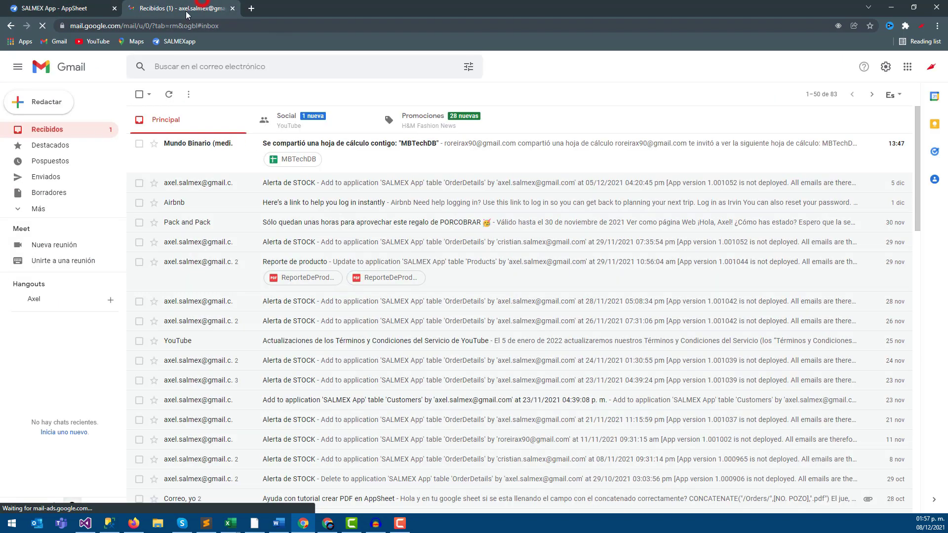
left_click(74, 132)
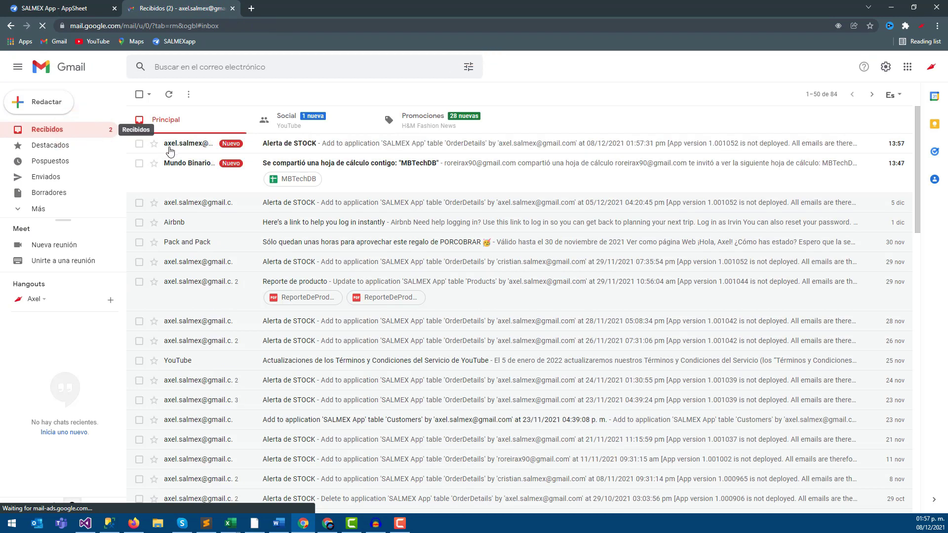
left_click(185, 147)
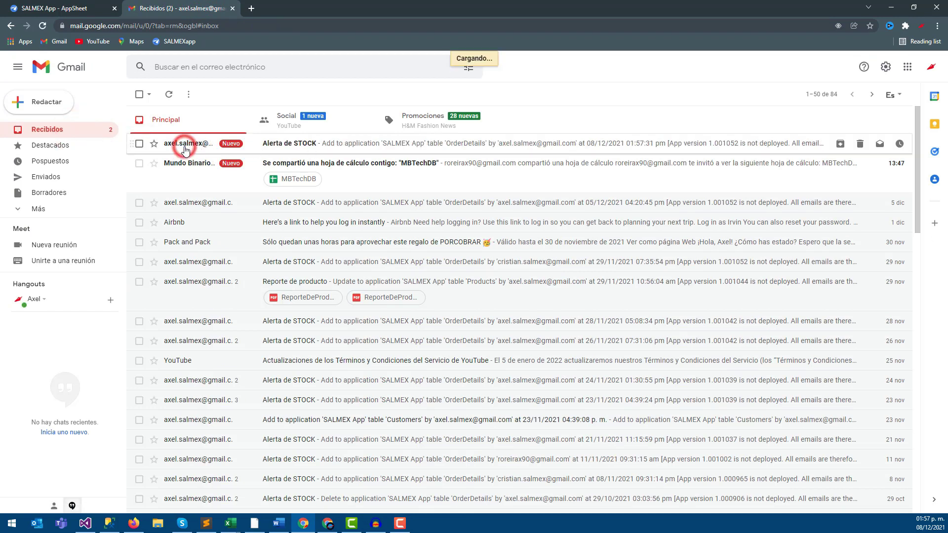
left_click(185, 315)
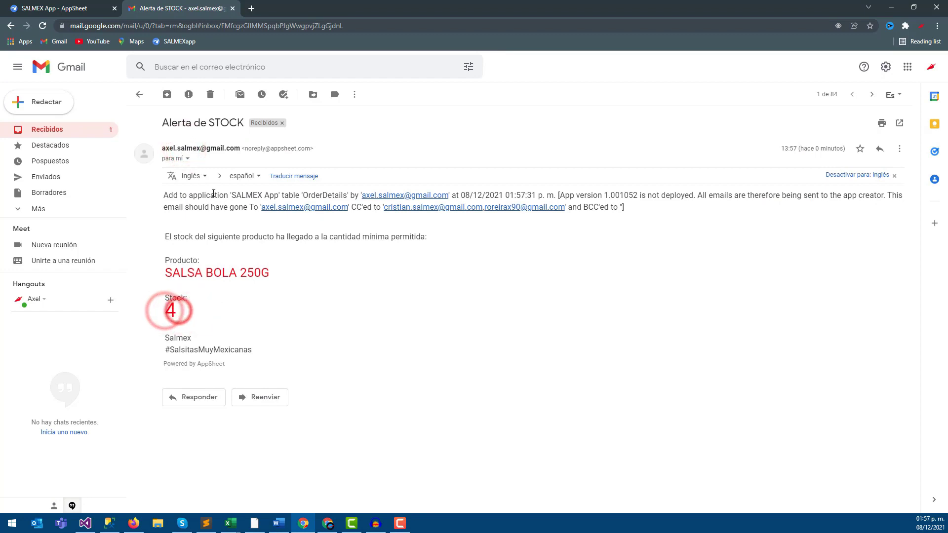
left_click(169, 149)
left_click(77, 4)
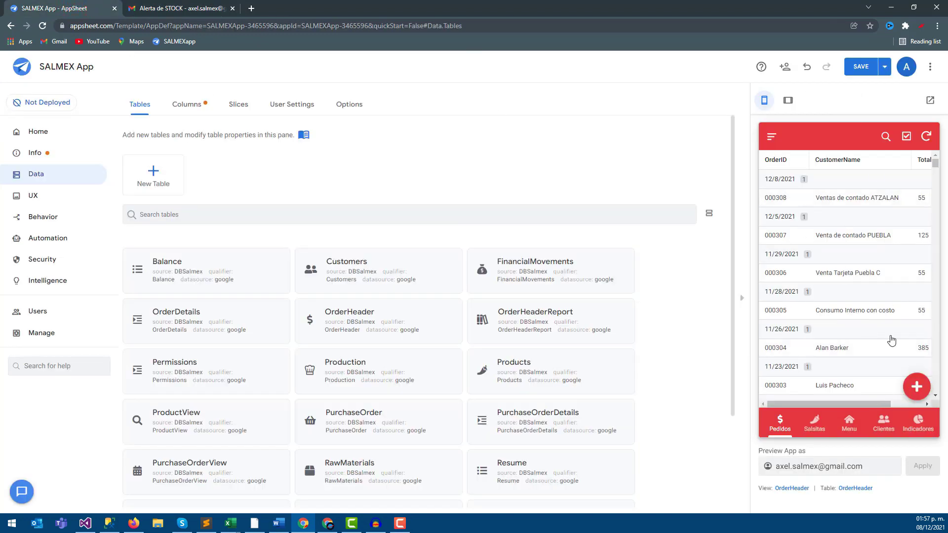
Reopen the LowStock bot's process and keep LowStockEmail as its task.
left_click(60, 241)
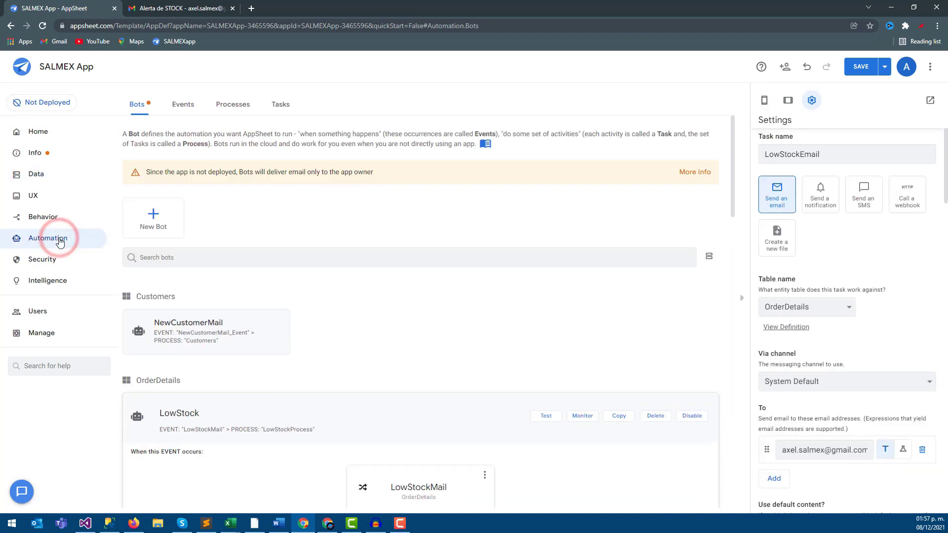
scroll(809, 398, "down", 1)
scroll(808, 398, "down", 1)
scroll(808, 398, "down", 1)
scroll(808, 398, "down", 1)
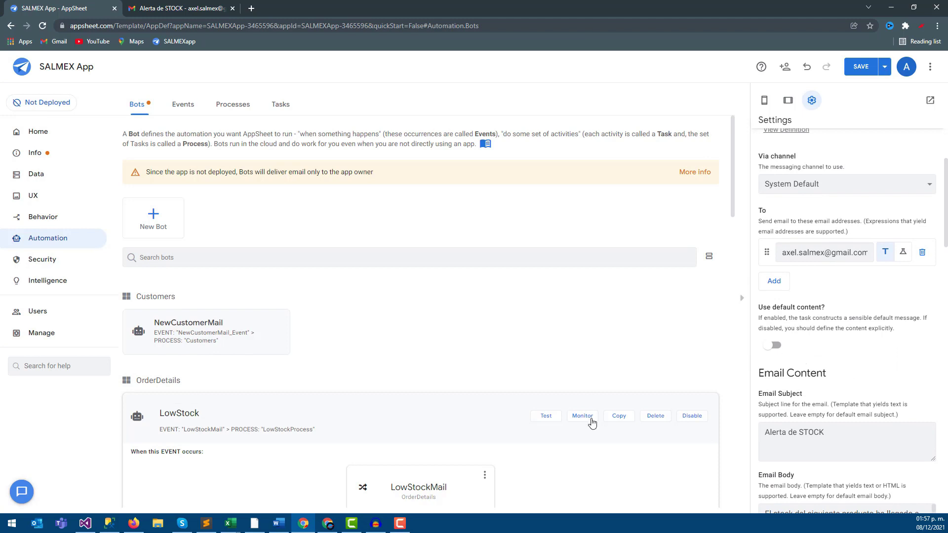
left_click(515, 416)
scroll(277, 390, "down", 1)
left_click(202, 362)
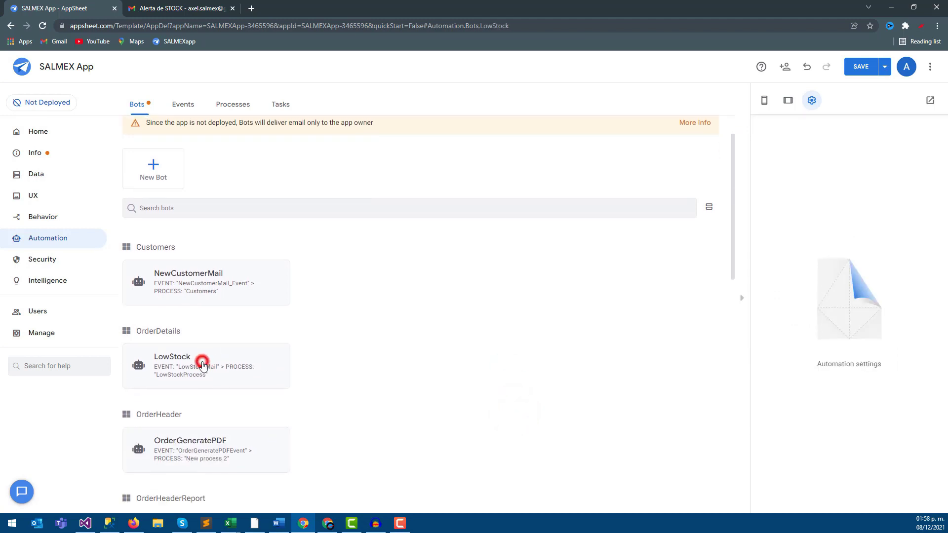
scroll(211, 360, "down", 1)
left_click(419, 361)
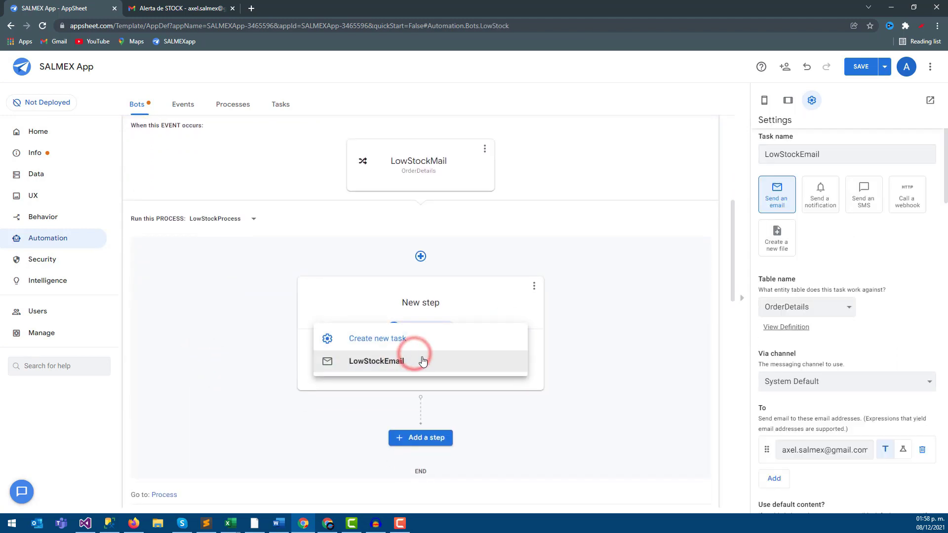
left_click(421, 356)
Add a second Gmail address as a To recipient and save the app.
scroll(794, 361, "down", 3)
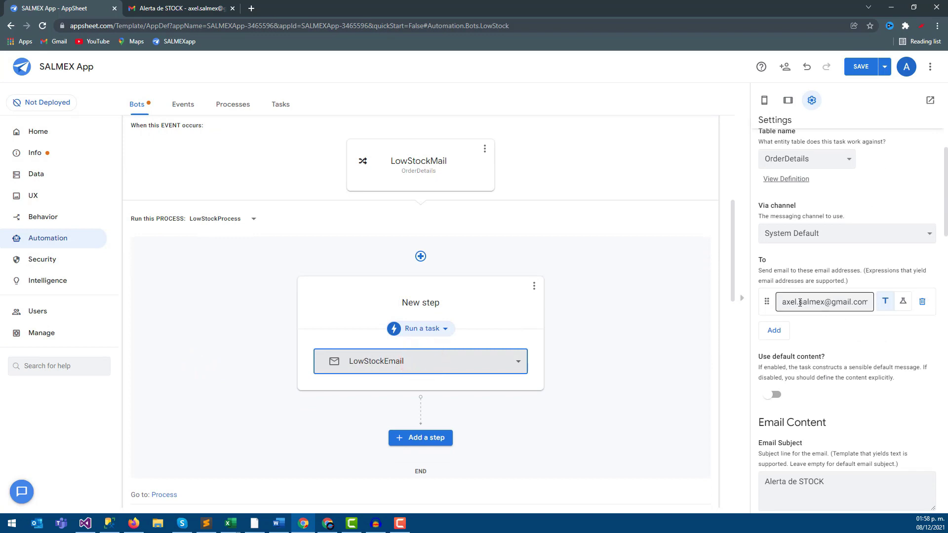
left_click(777, 336)
left_click(787, 330)
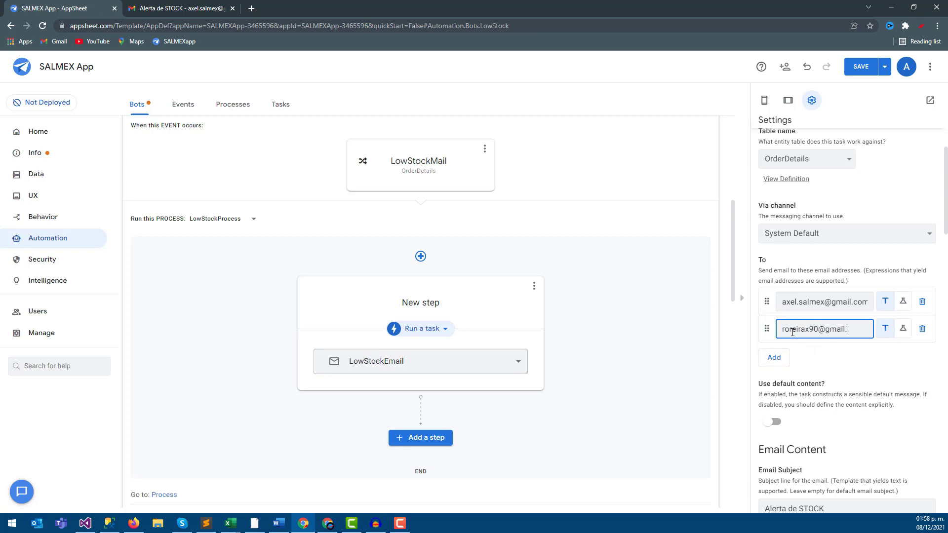
left_click(859, 66)
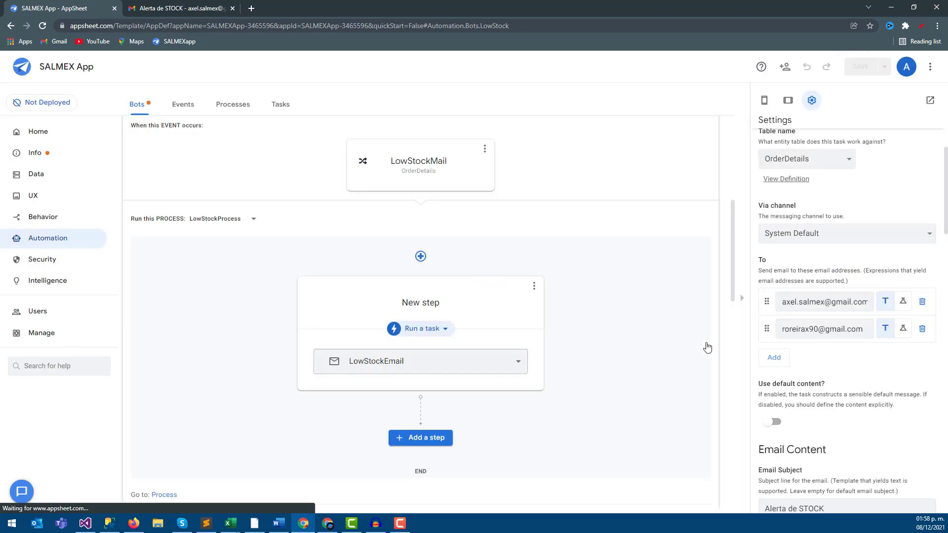
left_click(163, 6)
left_click(75, 4)
In the UX preview, change order 000308's SALSA BOLA 250G line to quantity 2 and save.
left_click(47, 183)
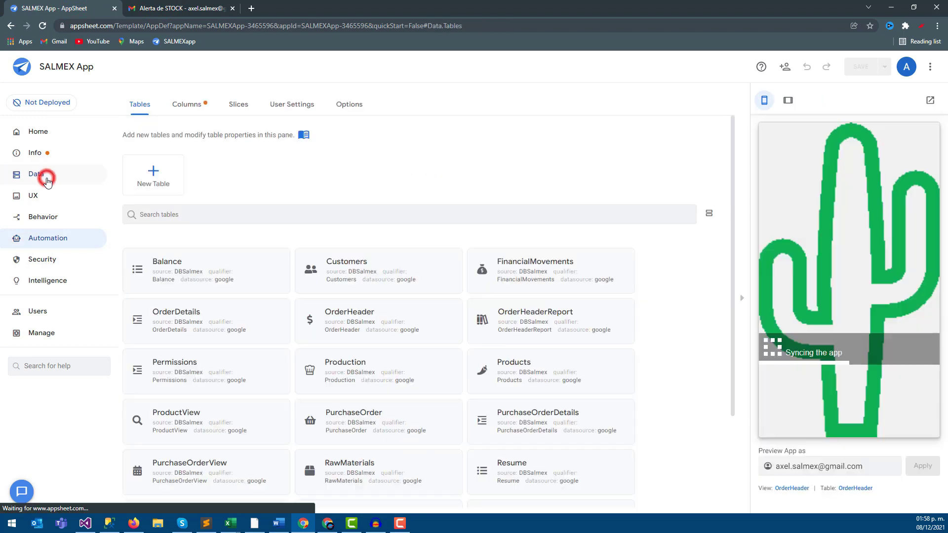
left_click(34, 196)
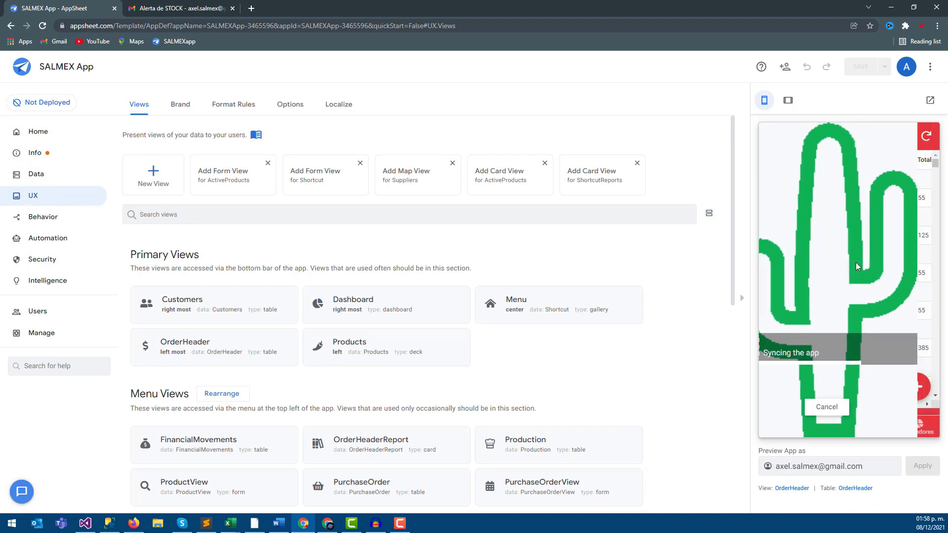
left_click(842, 201)
left_click(913, 387)
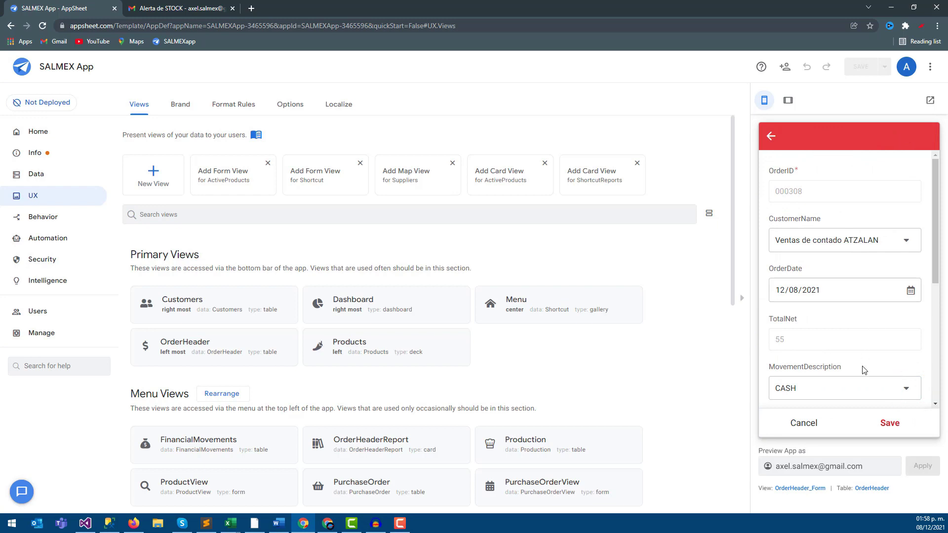
scroll(894, 366, "down", 5)
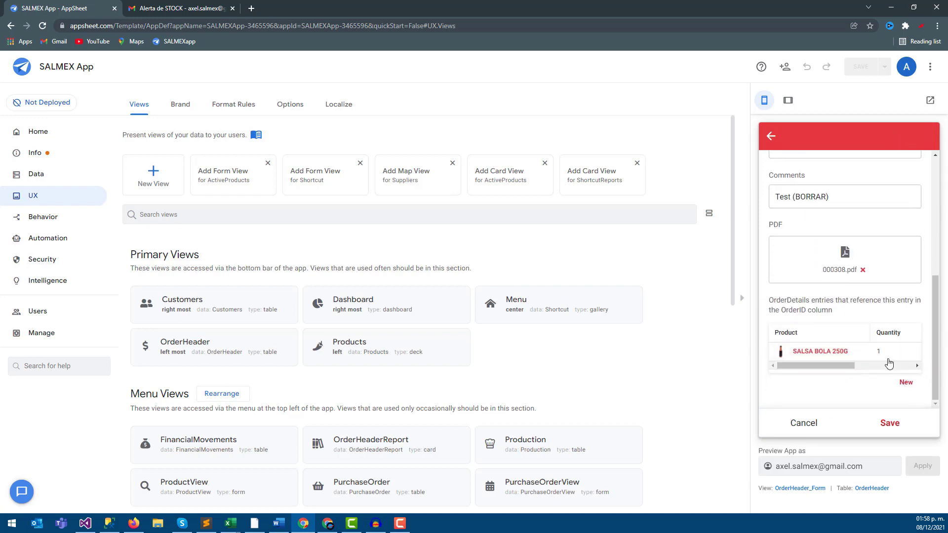
left_click(889, 364)
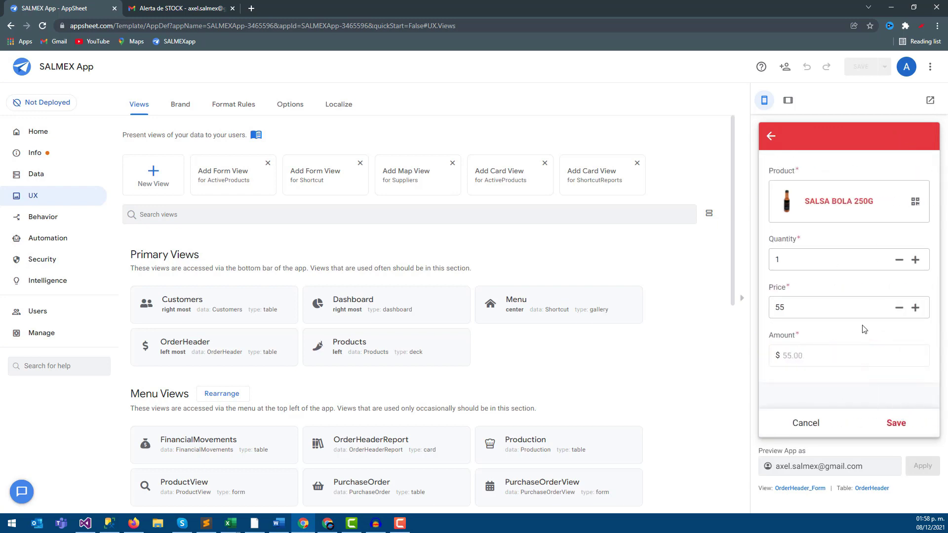
left_click(916, 260)
left_click(900, 423)
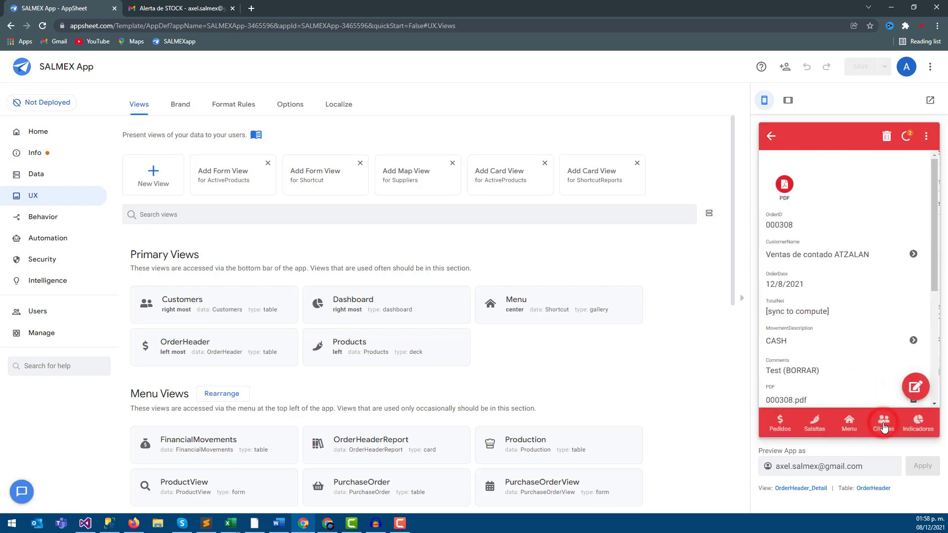
left_click(155, 13)
left_click(75, 131)
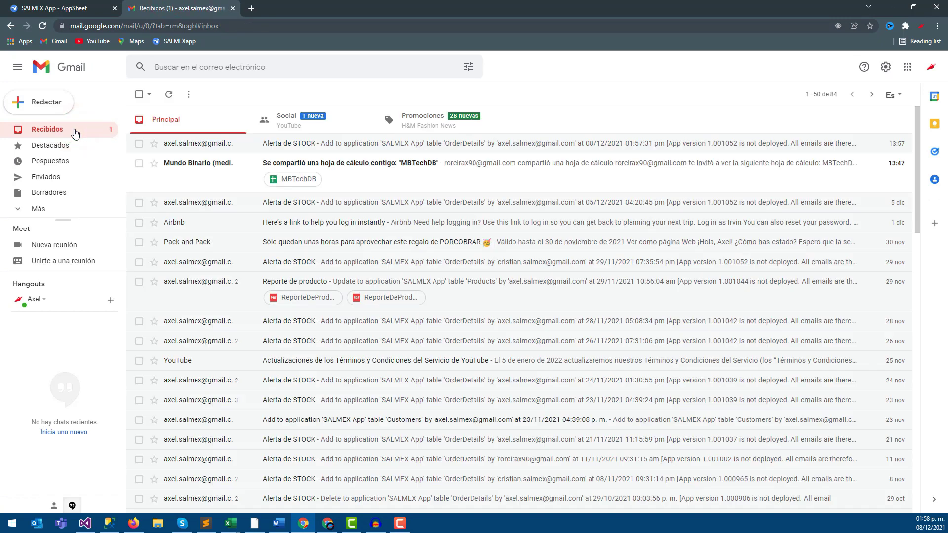
Reload the Gmail inbox several times to check for the new stock alert.
left_click(60, 143)
left_click(58, 131)
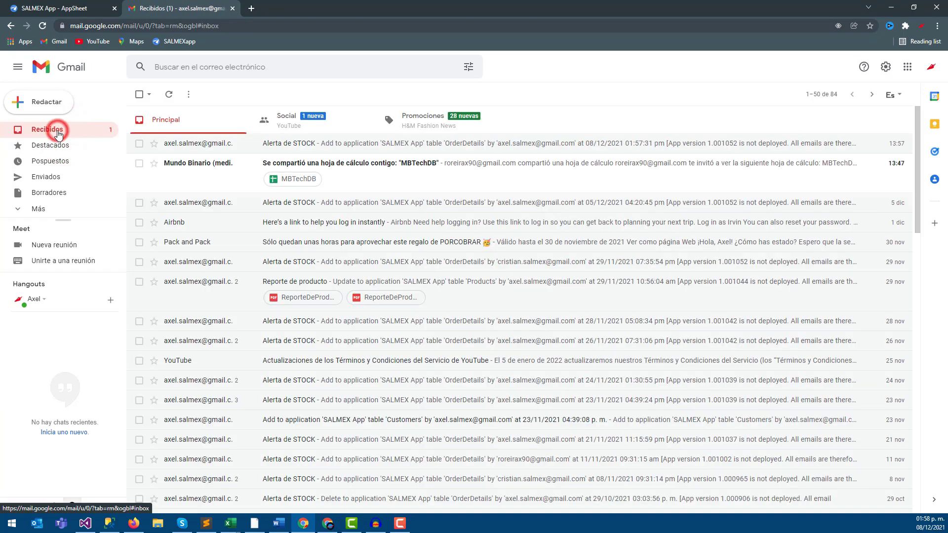
left_click(44, 132)
left_click(48, 141)
left_click(46, 132)
left_click(45, 143)
left_click(44, 130)
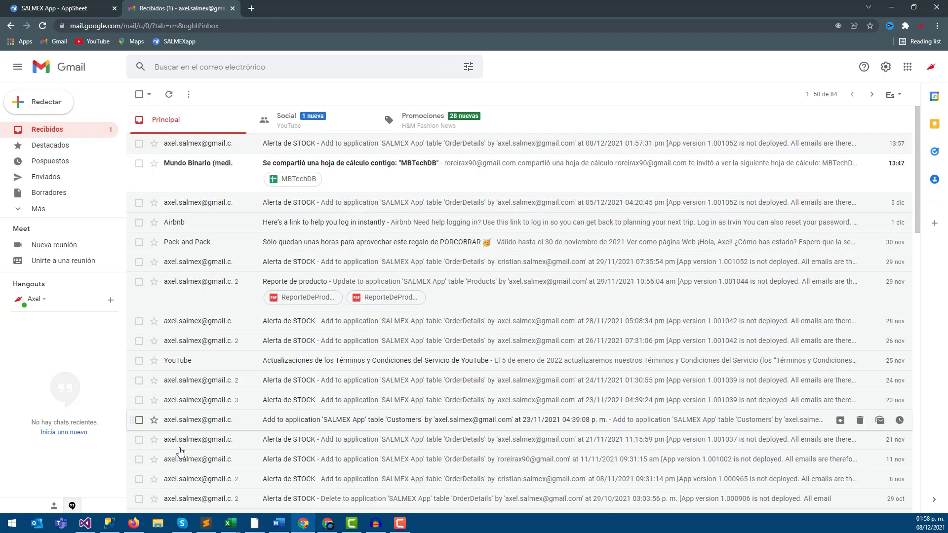
Place both Gmail accounts side by side and open the new stock-3 Alerta de STOCK email.
double_click(362, 11)
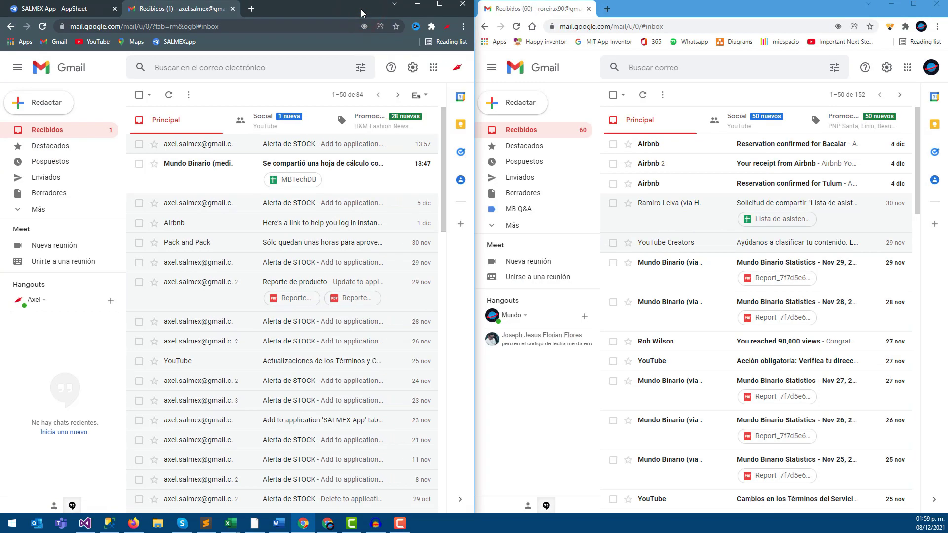
left_click(522, 130)
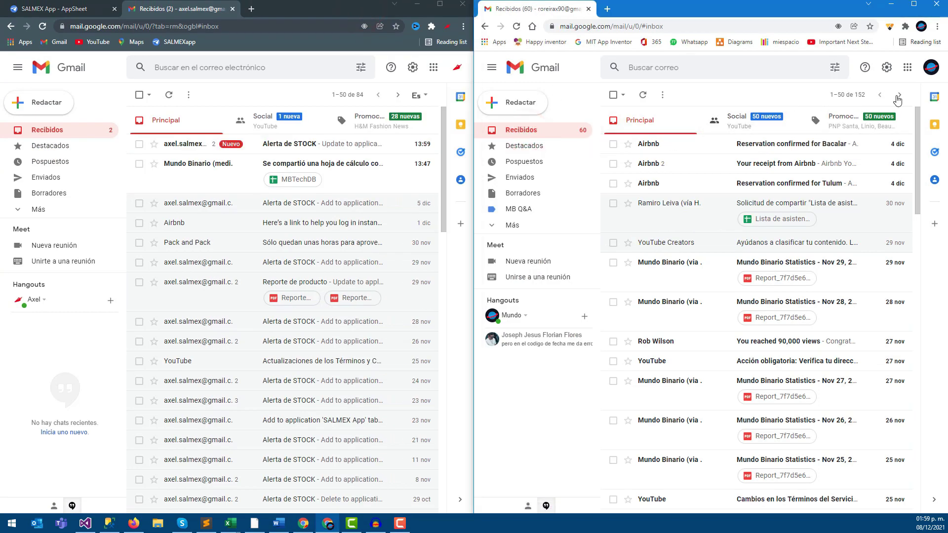
left_click(925, 74)
left_click(926, 74)
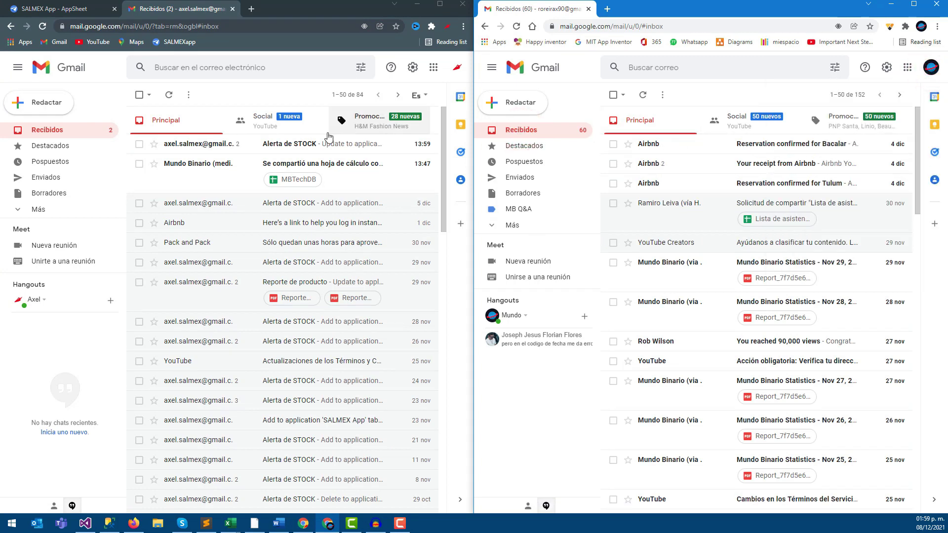
left_click(211, 146)
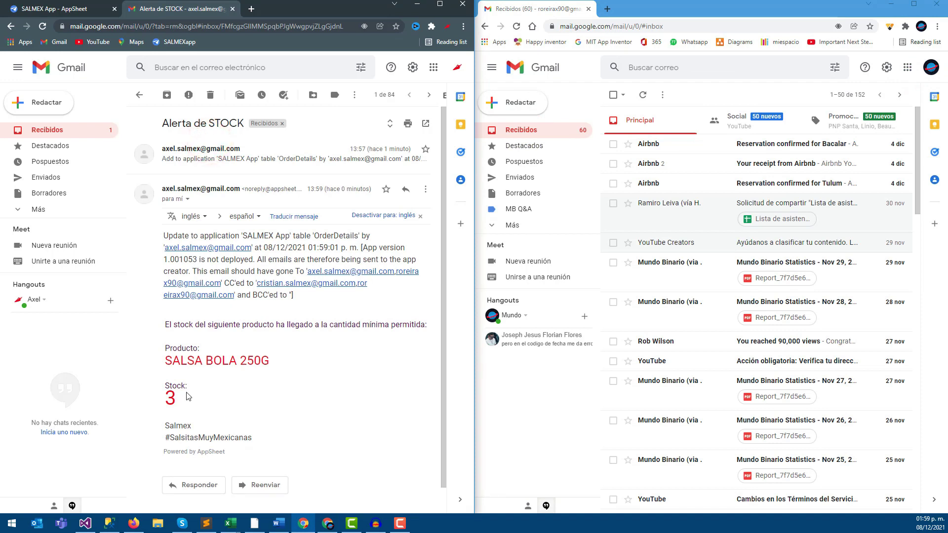
left_click(536, 130)
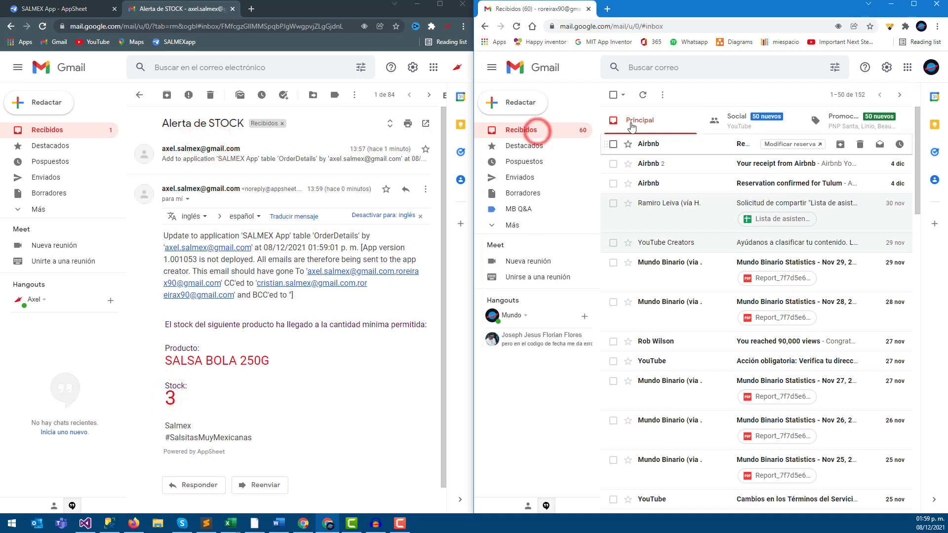
left_click(71, 5)
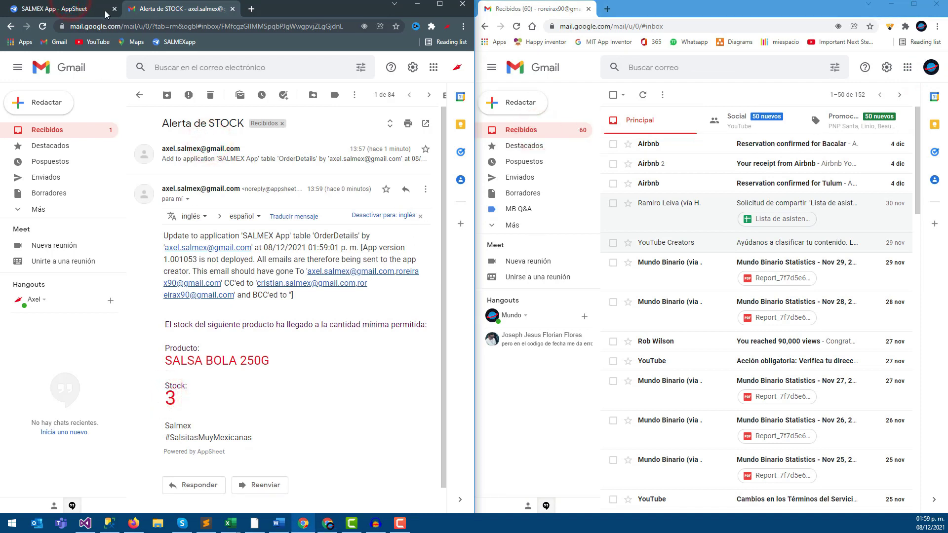
left_click(101, 10)
left_click(440, 5)
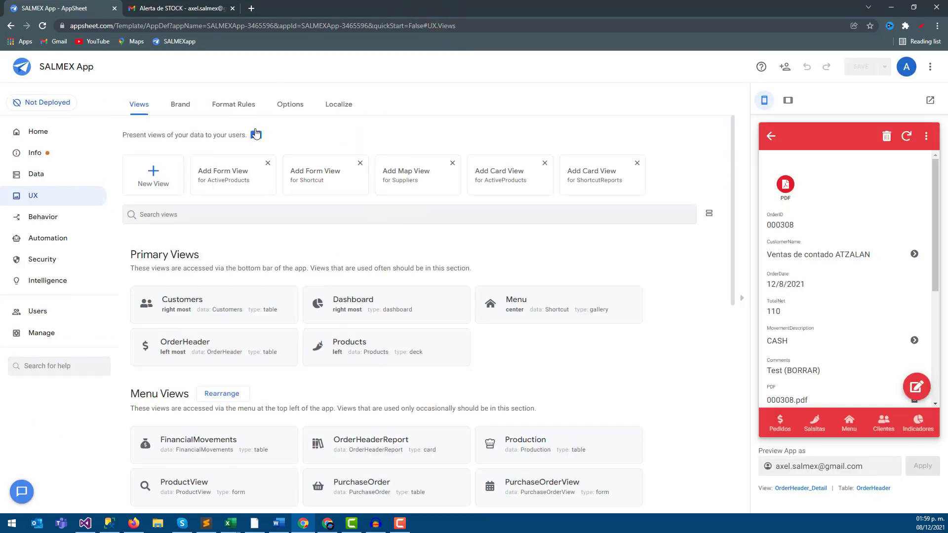
Look over the stock alert and the shared MBTechDB spreadsheet emails in the inbox.
left_click(188, 7)
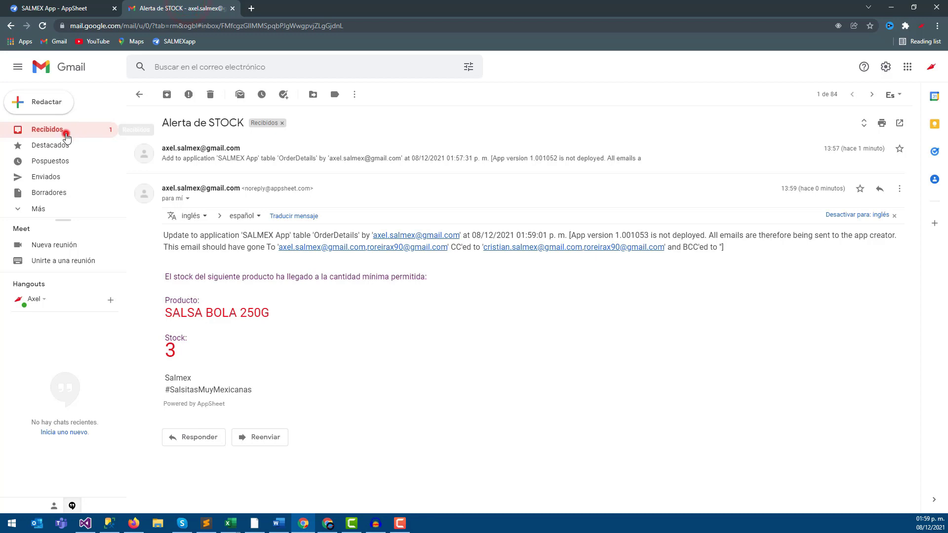
left_click(66, 131)
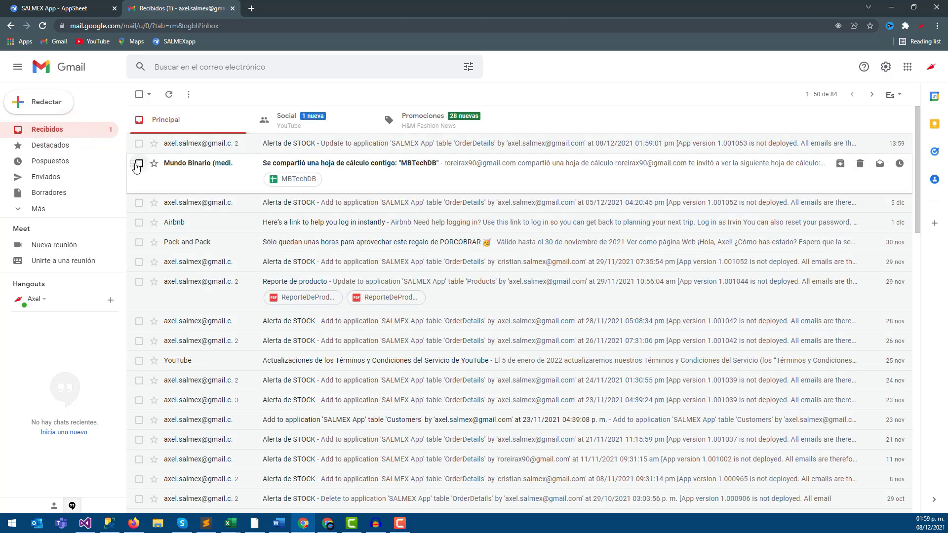
left_click(180, 164)
left_click(58, 134)
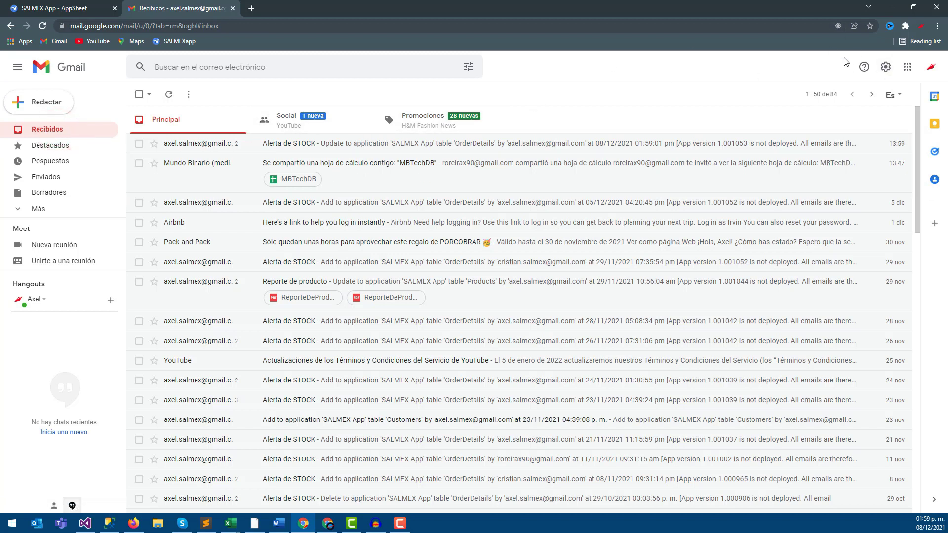
Start a new filter from the Filters and blocked addresses settings and select the page address.
left_click(885, 68)
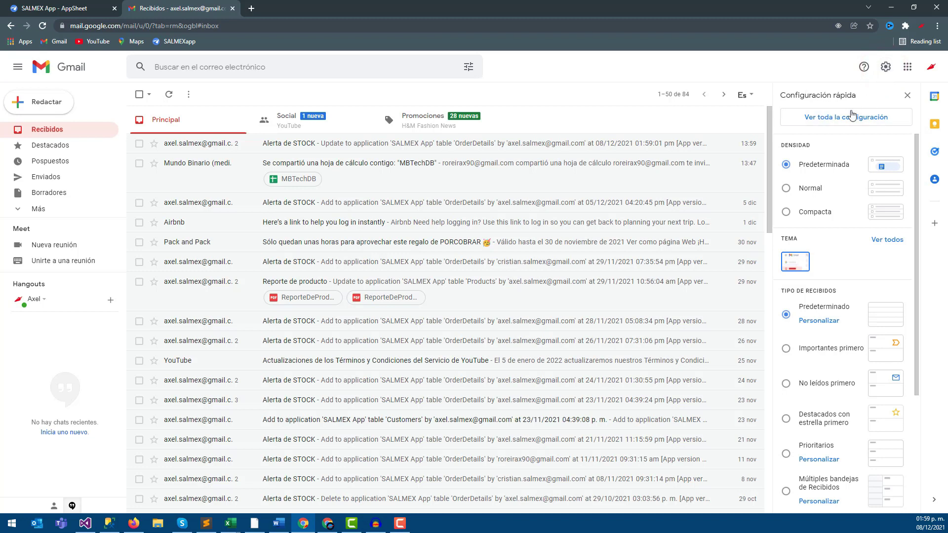
left_click(842, 122)
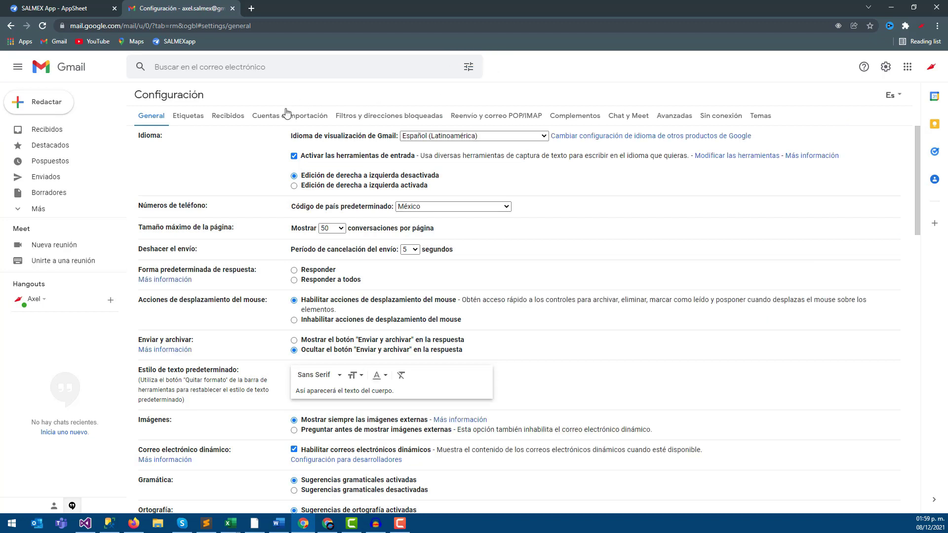
left_click(372, 118)
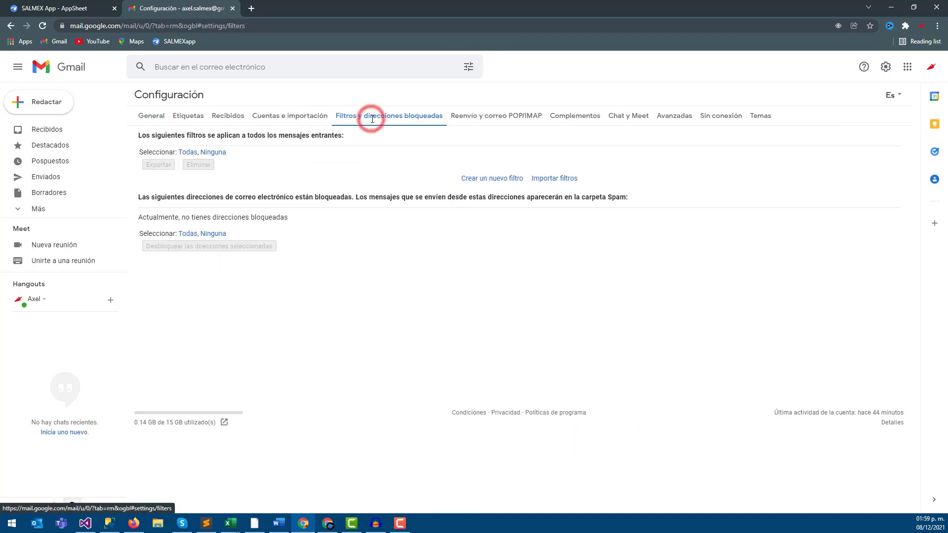
left_click(488, 180)
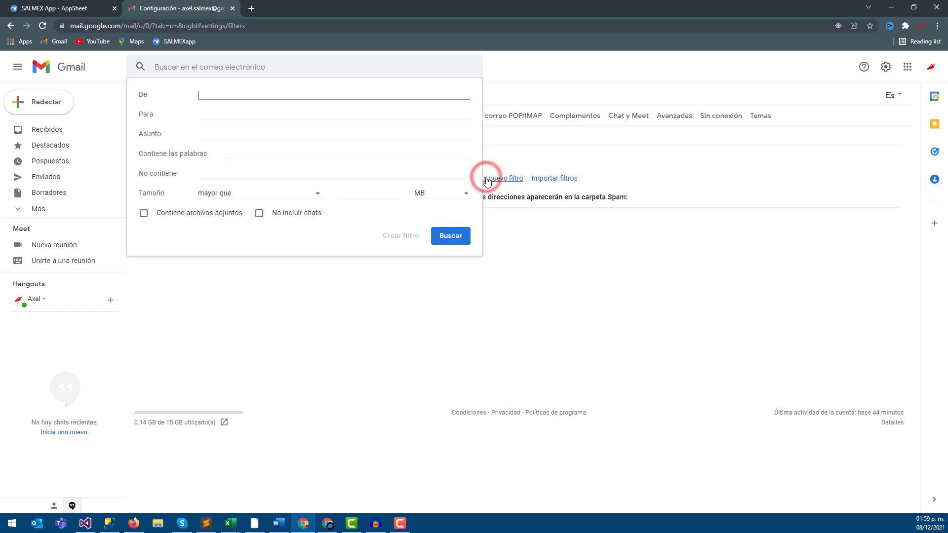
left_click(209, 93)
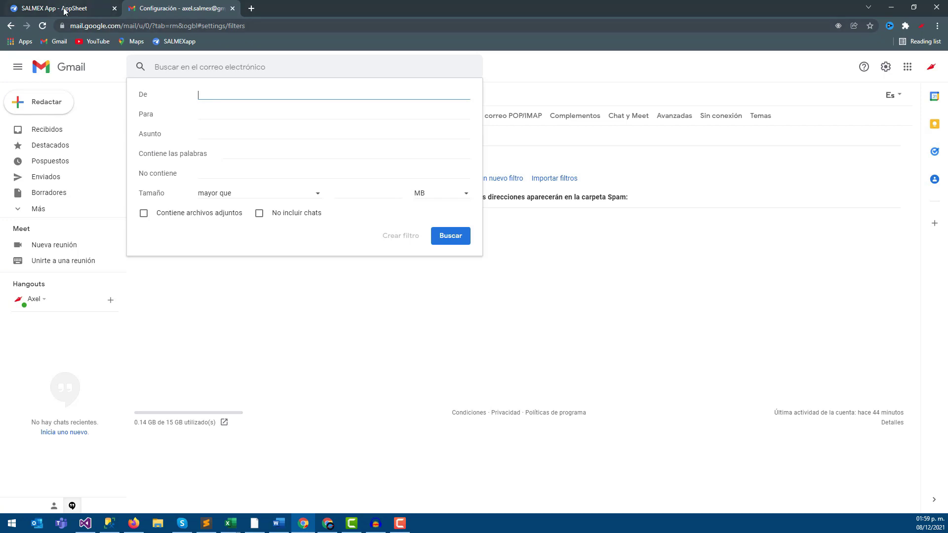
left_click(238, 25)
Load the filters page in a new tab and copy the AppSheet sender from the latest Alerta de STOCK email.
left_click(249, 9)
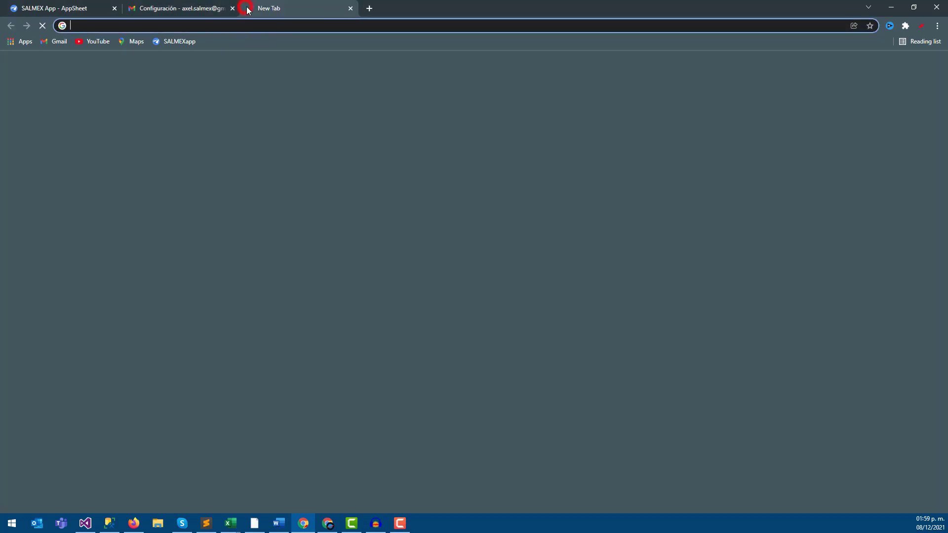
type("https://mail.google.com/mail/u/0/?tab=rm&ogbl#settings/filters")
key("Return")
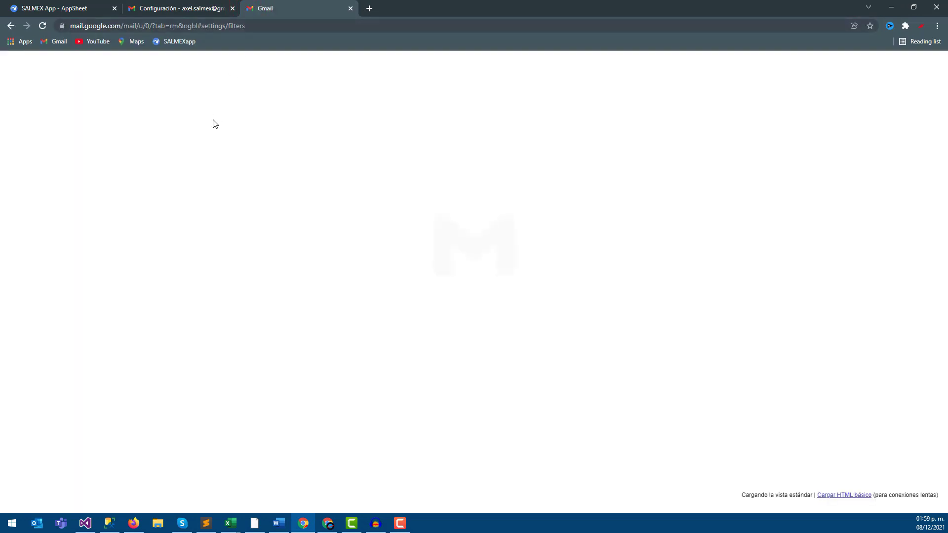
left_click(282, 5)
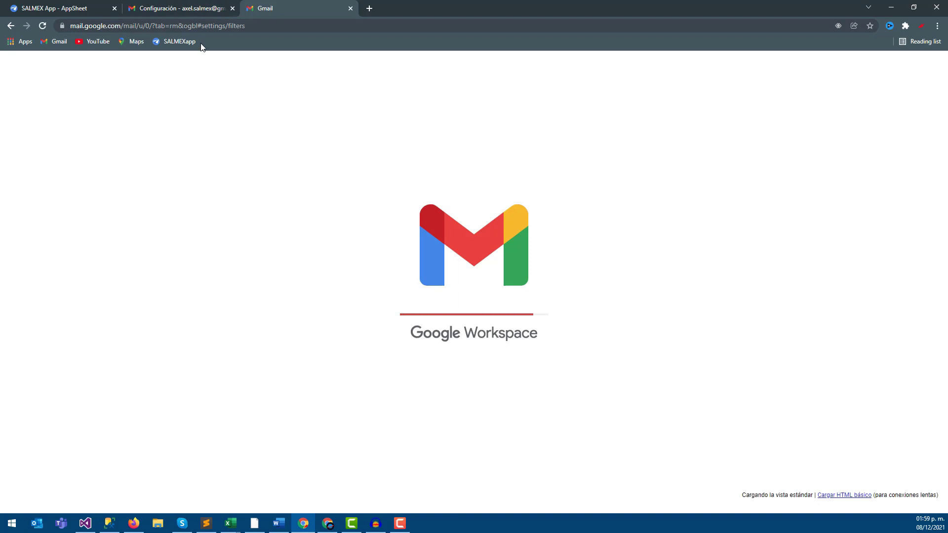
left_click(68, 133)
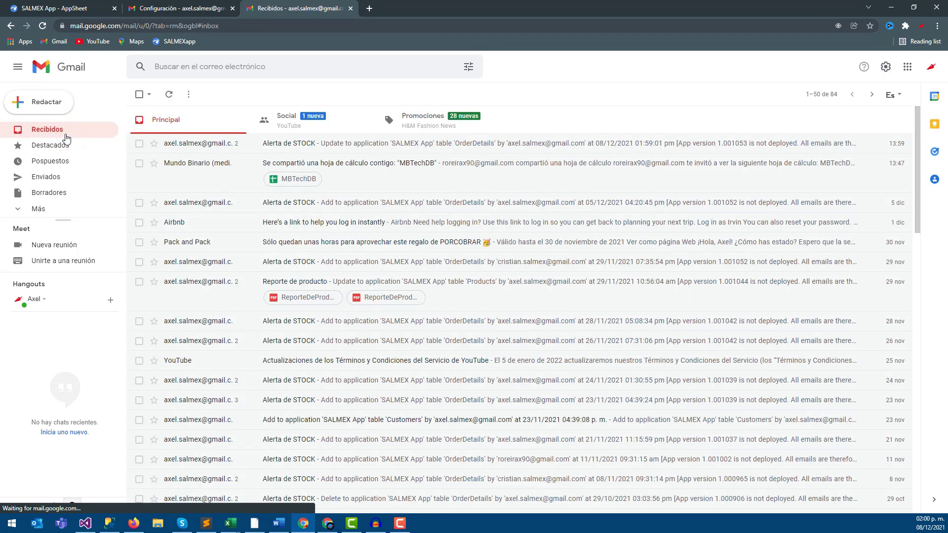
left_click(192, 141)
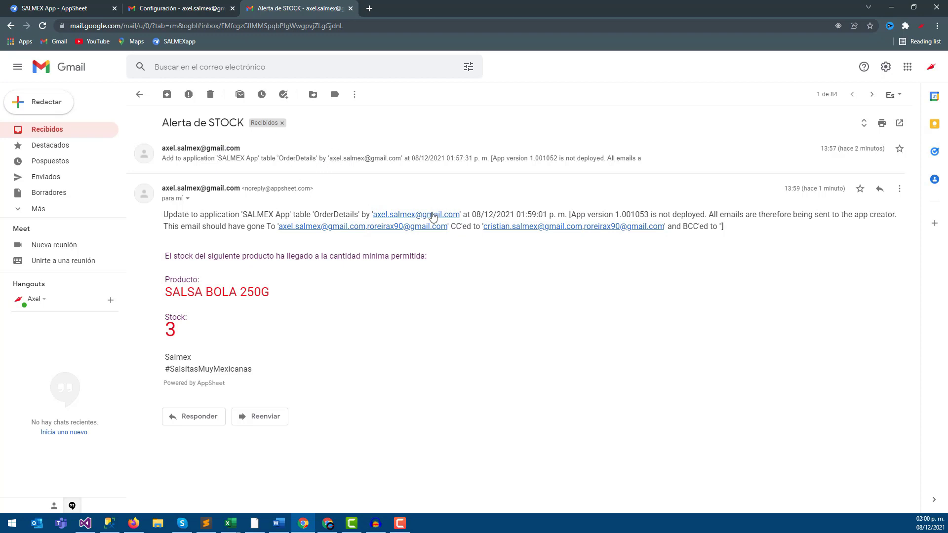
left_click_drag(245, 190, 314, 189)
key("ctrl+c")
Fill the filter with the AppSheet sender, the account's own address as To, and subject 'Alerta de STOCK'.
left_click(209, 4)
left_click(211, 94)
key("ctrl+v")
left_click(210, 111)
type("axel")
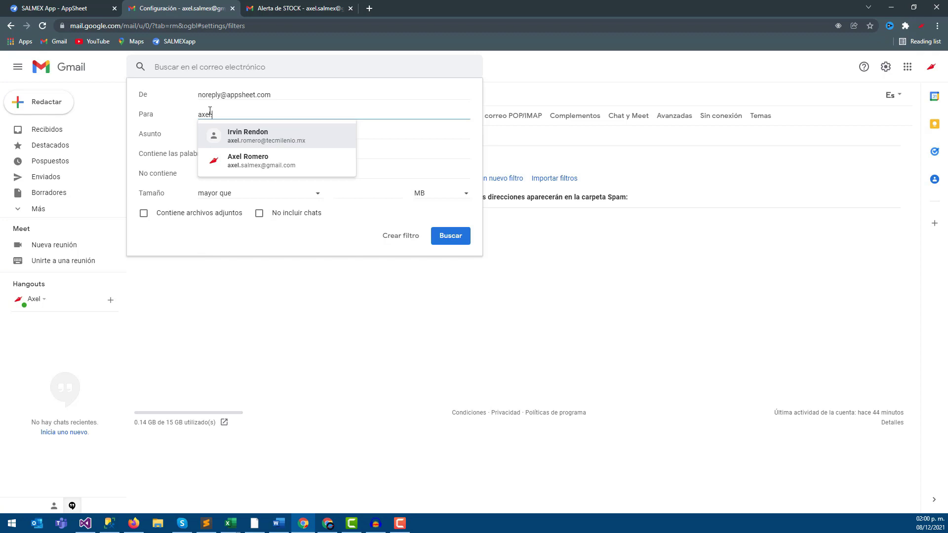
left_click(229, 157)
left_click(223, 136)
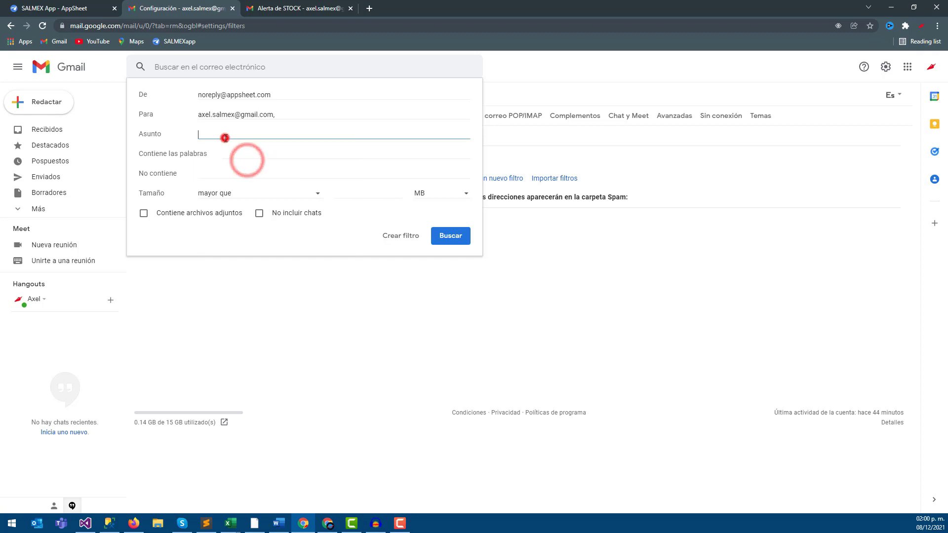
left_click(297, 6)
left_click_drag(161, 124, 243, 122)
key("ctrl+c")
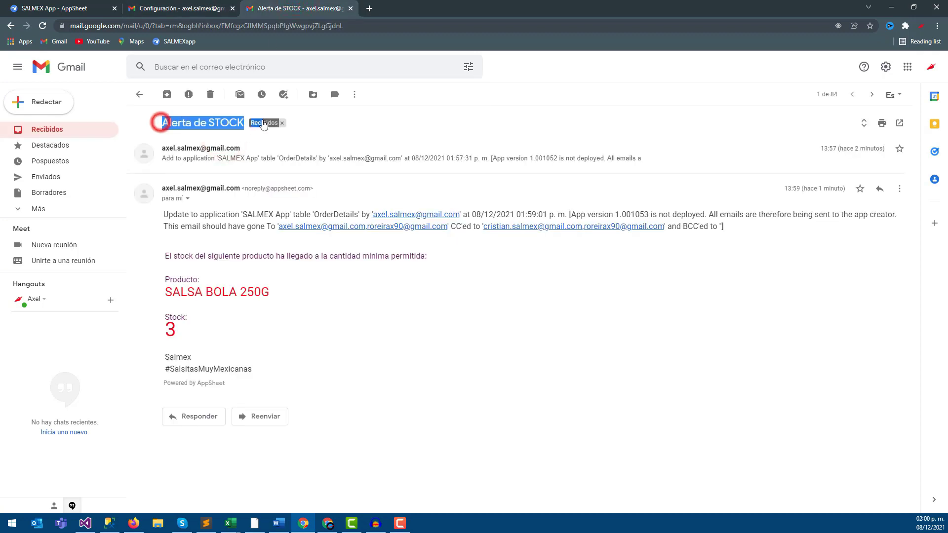
left_click(193, 8)
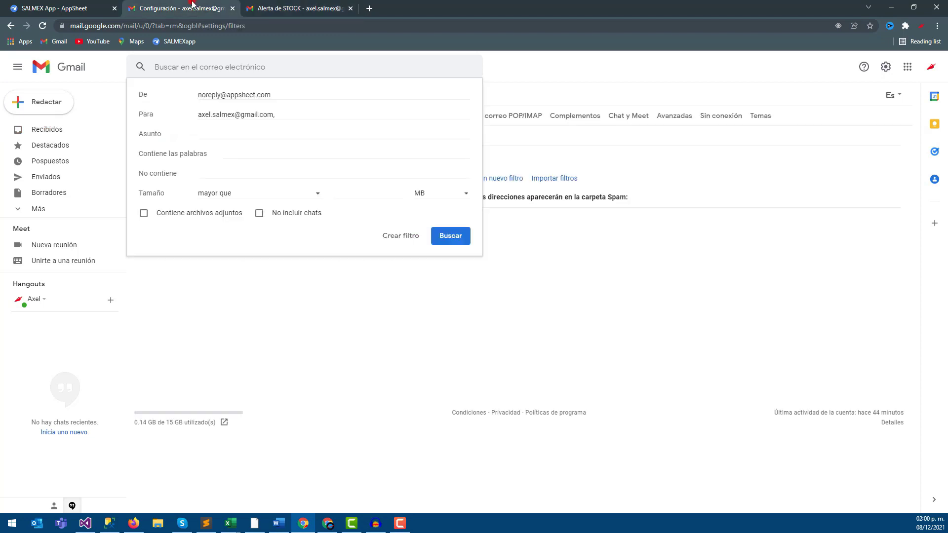
key("ctrl+v")
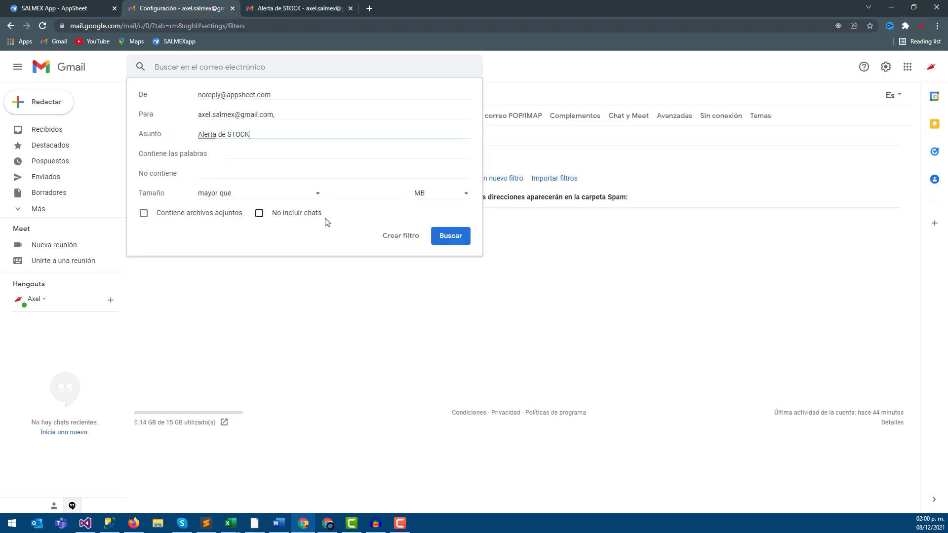
left_click(391, 236)
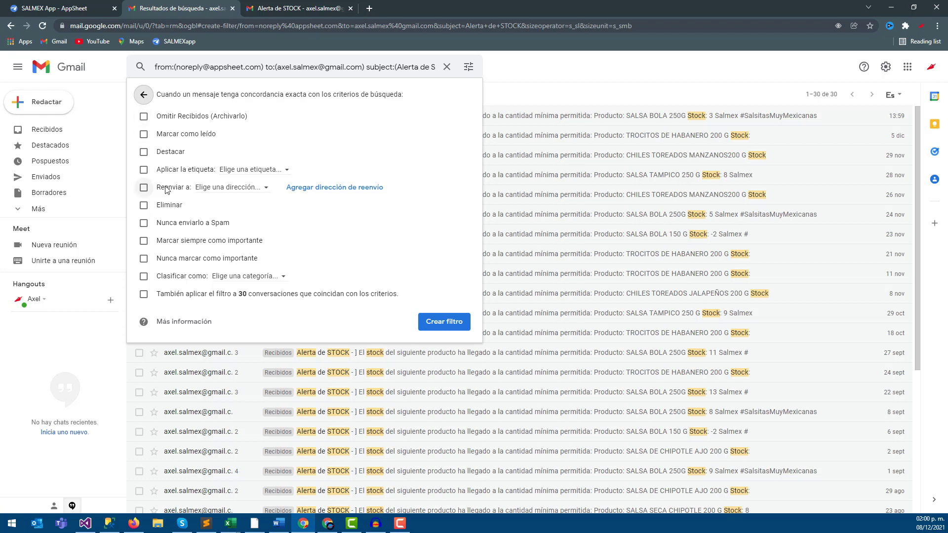
Pick the first Gmail address under Reenviar a, then go add another forwarding address.
left_click(239, 187)
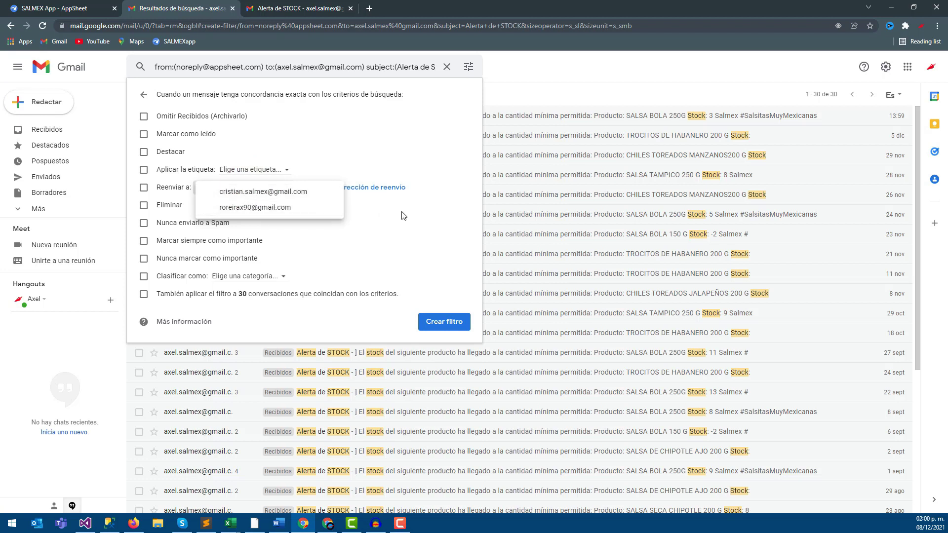
left_click(295, 193)
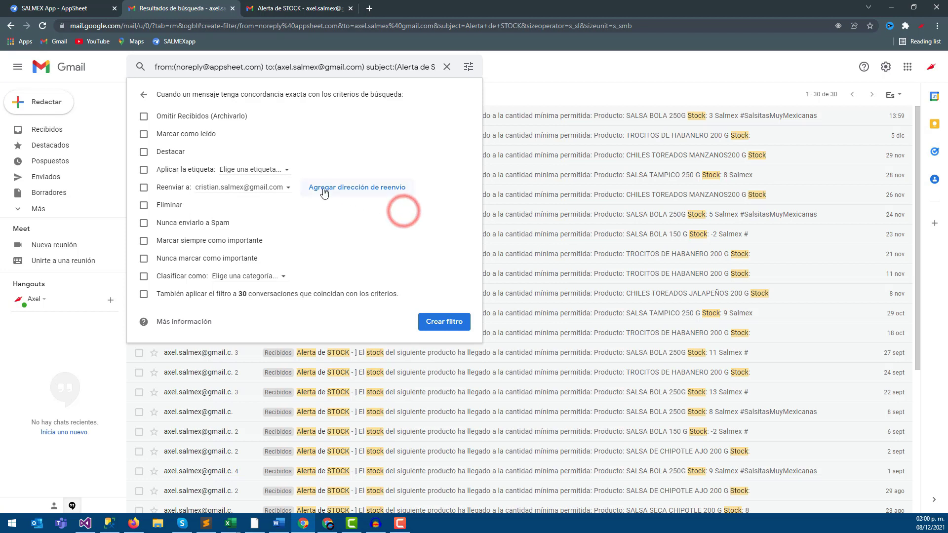
left_click(232, 189)
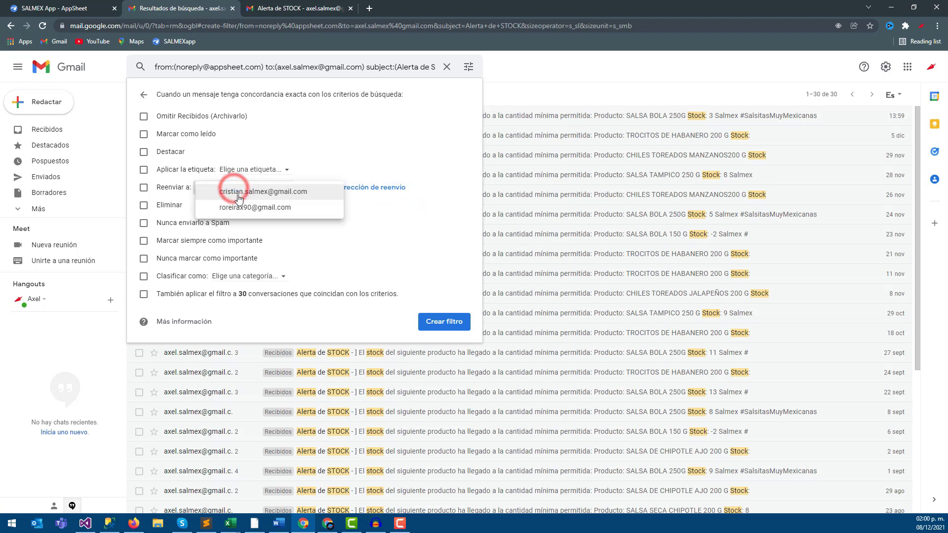
left_click(383, 208)
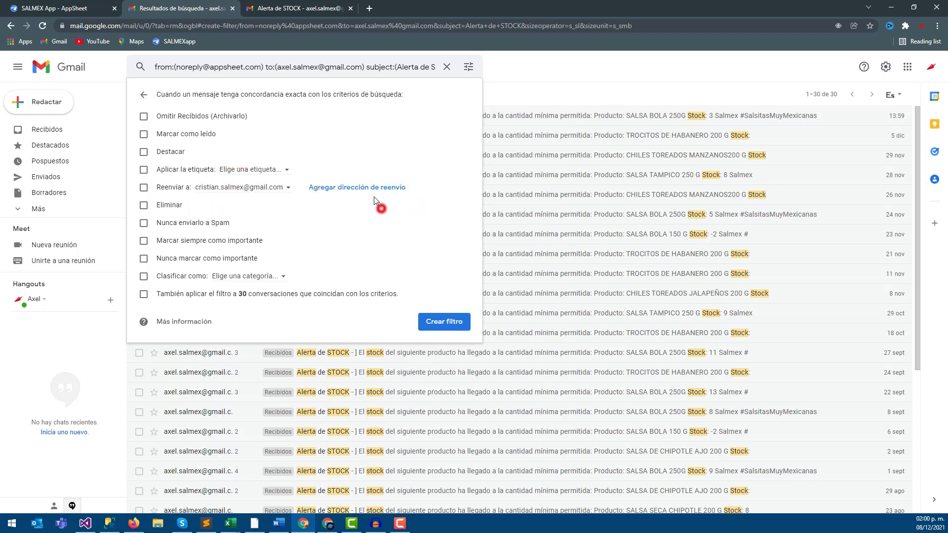
left_click(362, 192)
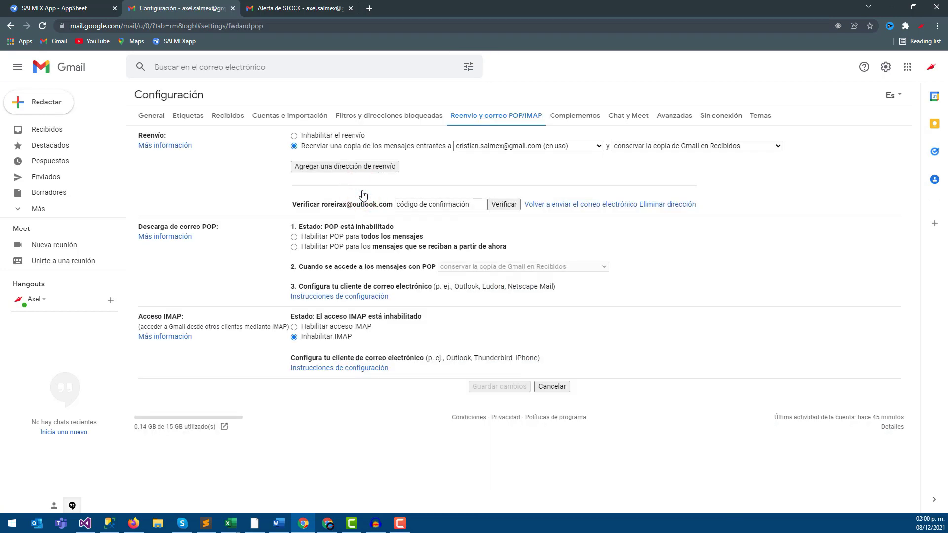
Try re-adding the Outlook forwarding address, dismiss the refusal, and bring up the forwarding address list.
left_click(335, 170)
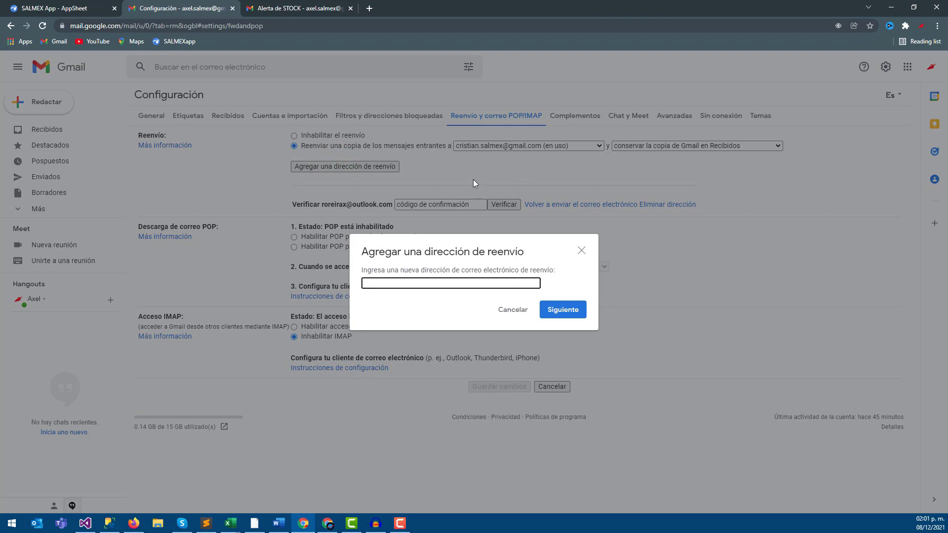
left_click(561, 310)
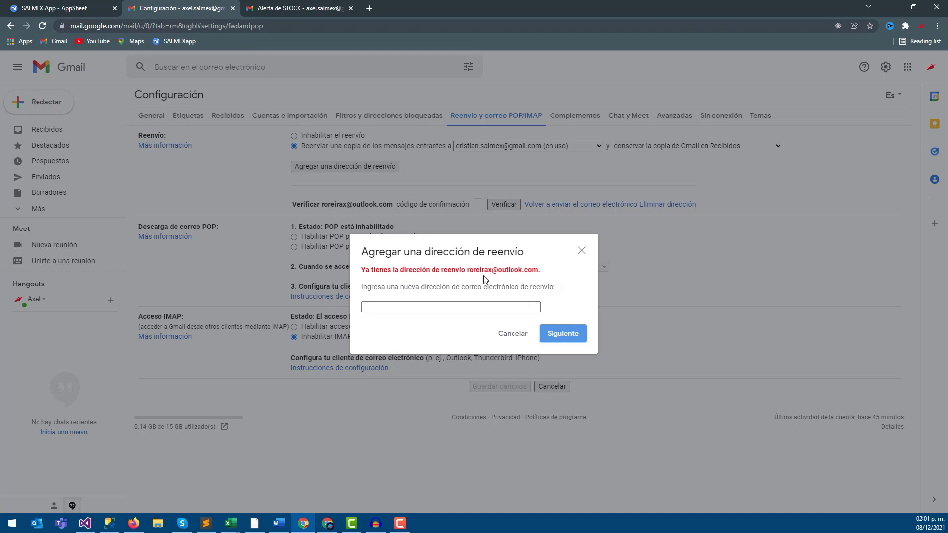
left_click(504, 308)
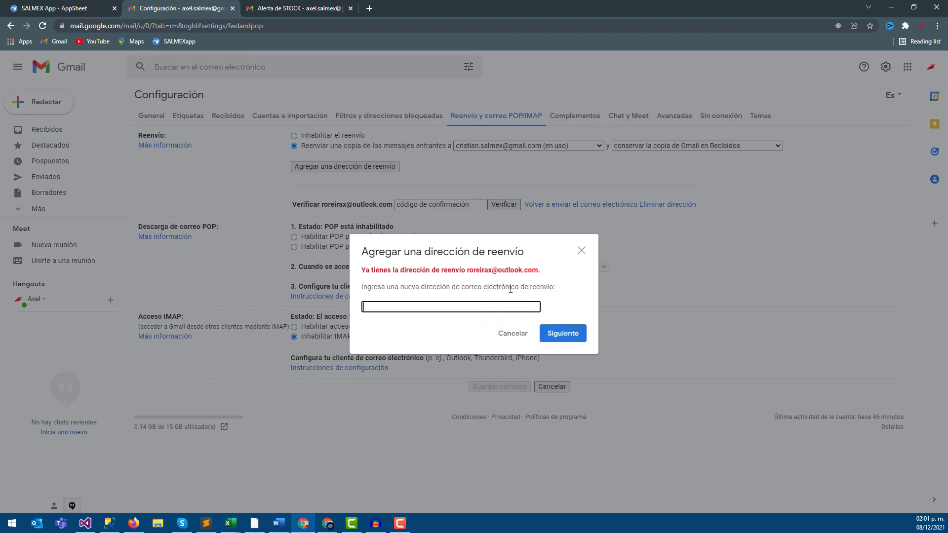
left_click_drag(519, 261, 395, 260)
left_click(457, 249)
left_click(469, 204)
left_click(516, 146)
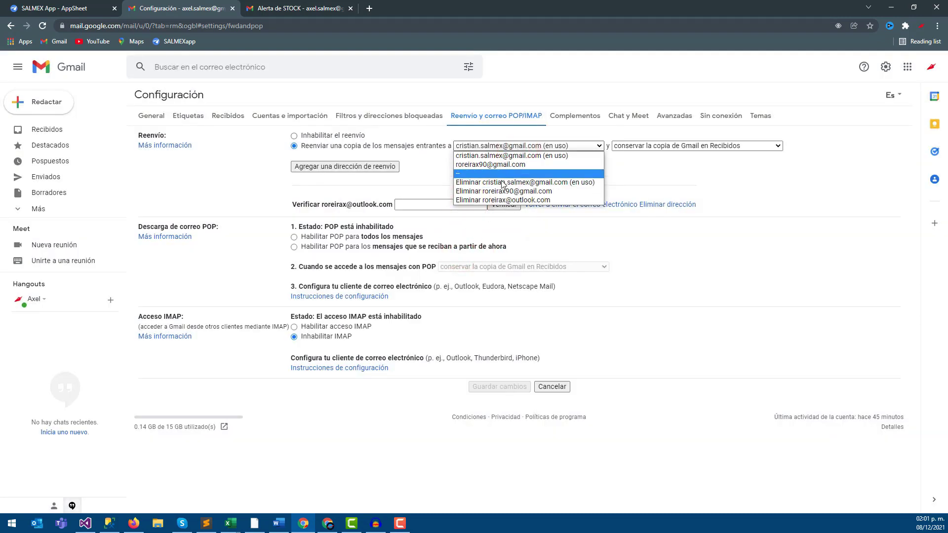
Delete the unverified Outlook forwarding address and check the remaining addresses.
left_click(502, 200)
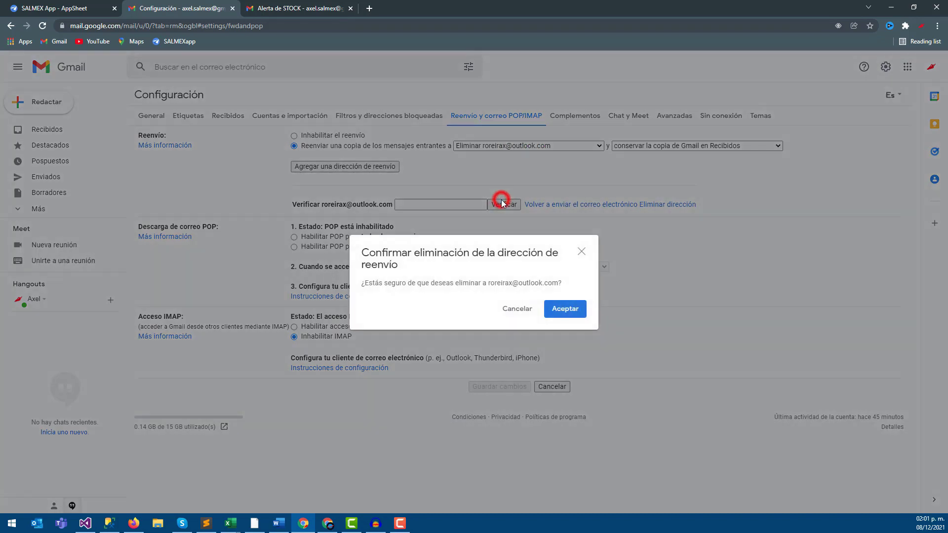
left_click(565, 314)
left_click(524, 146)
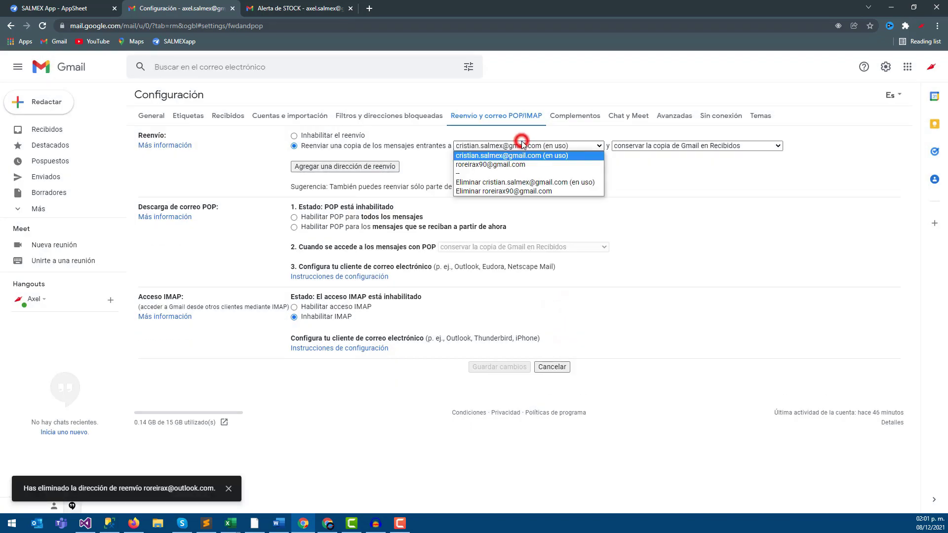
left_click(507, 192)
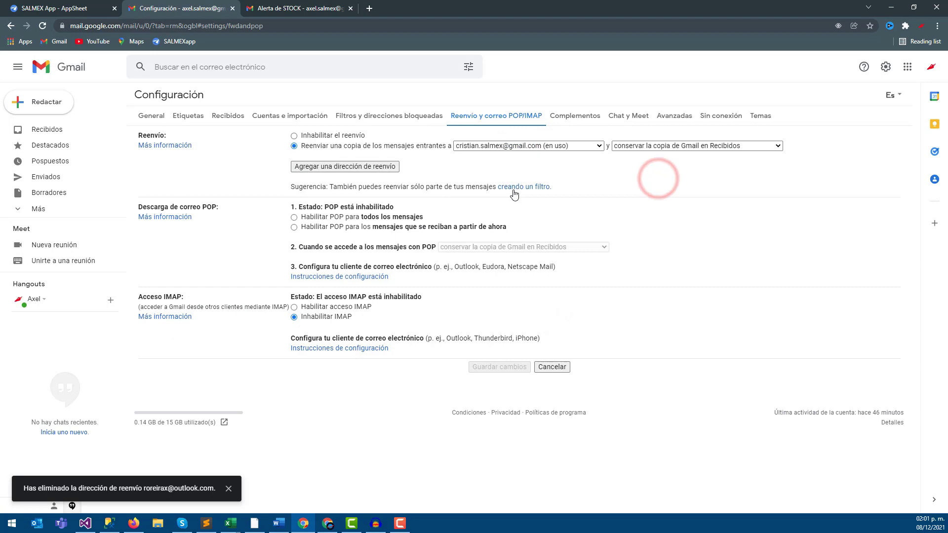
Add the Outlook address back as a forwarding address and confirm it, sending a new code.
left_click(362, 168)
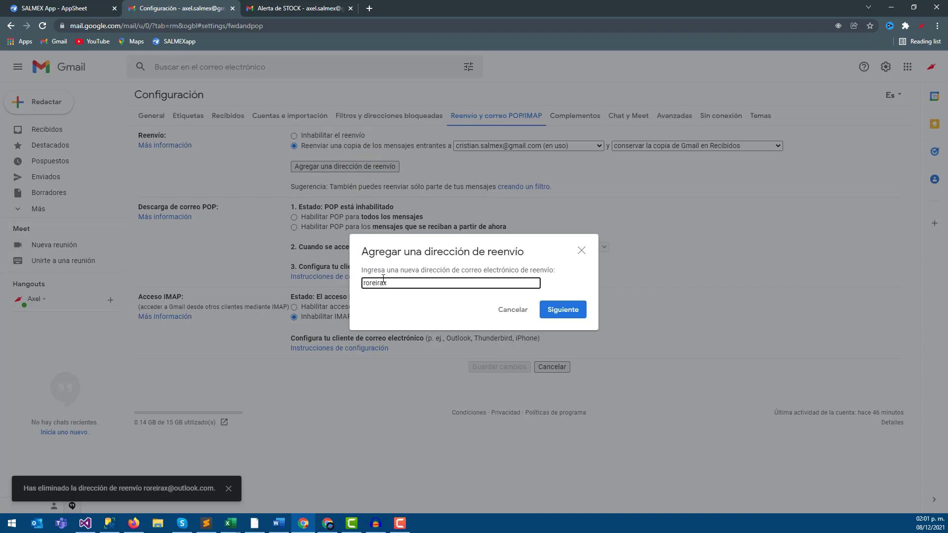
type("outlook.com")
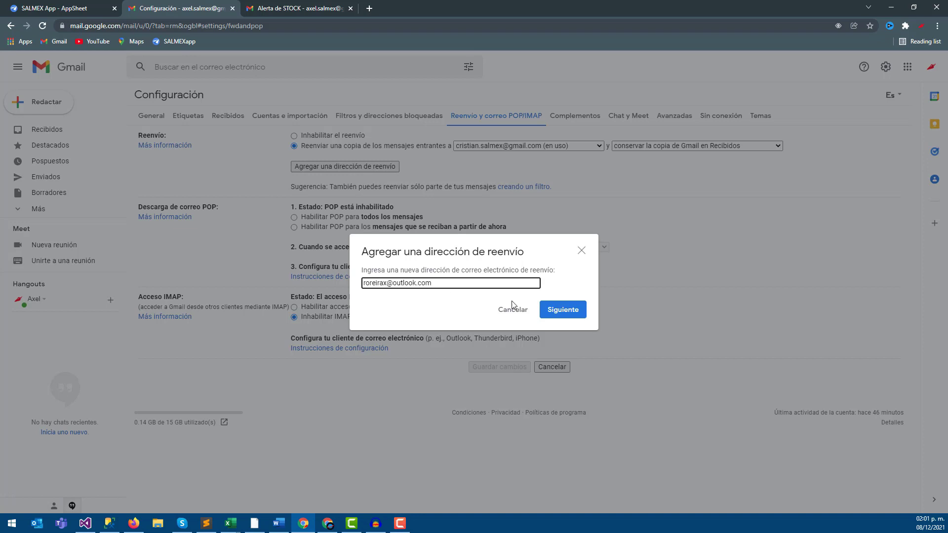
left_click(573, 311)
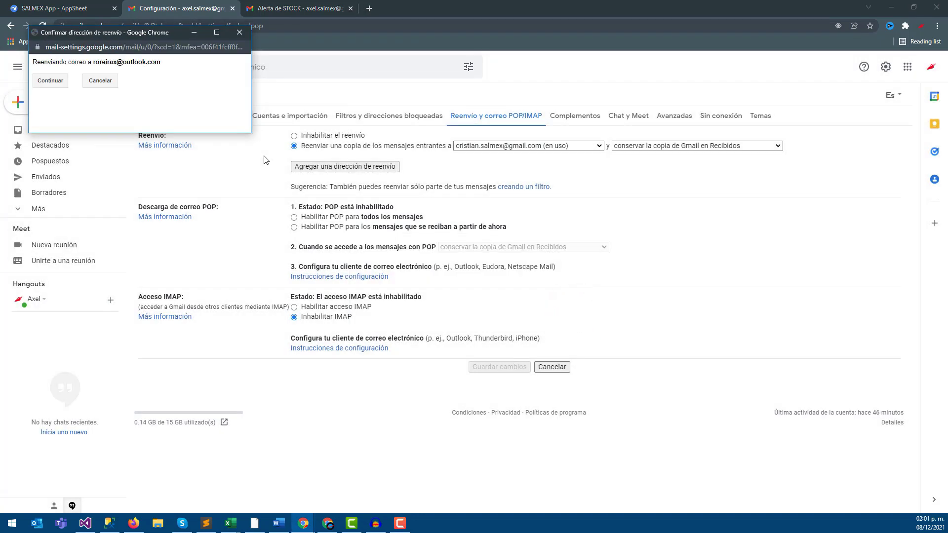
left_click(51, 81)
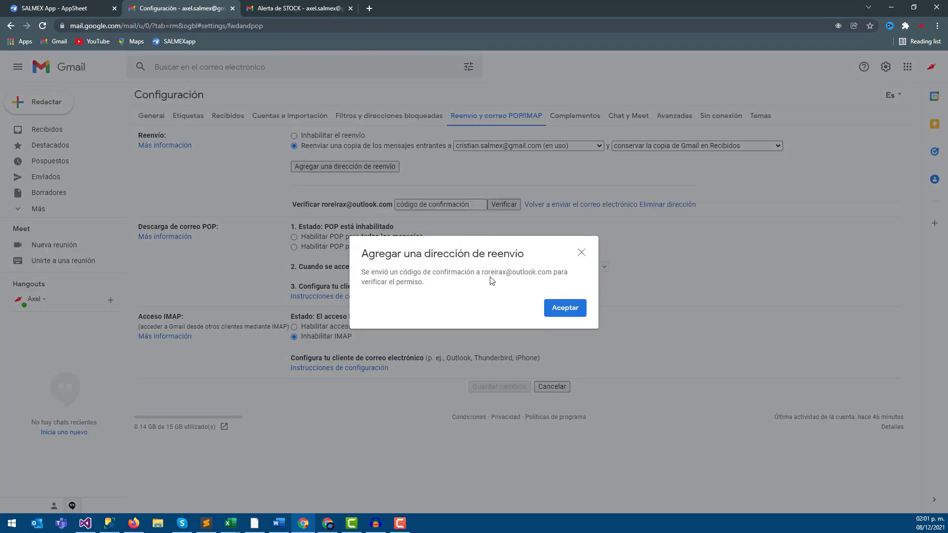
left_click_drag(374, 272, 456, 273)
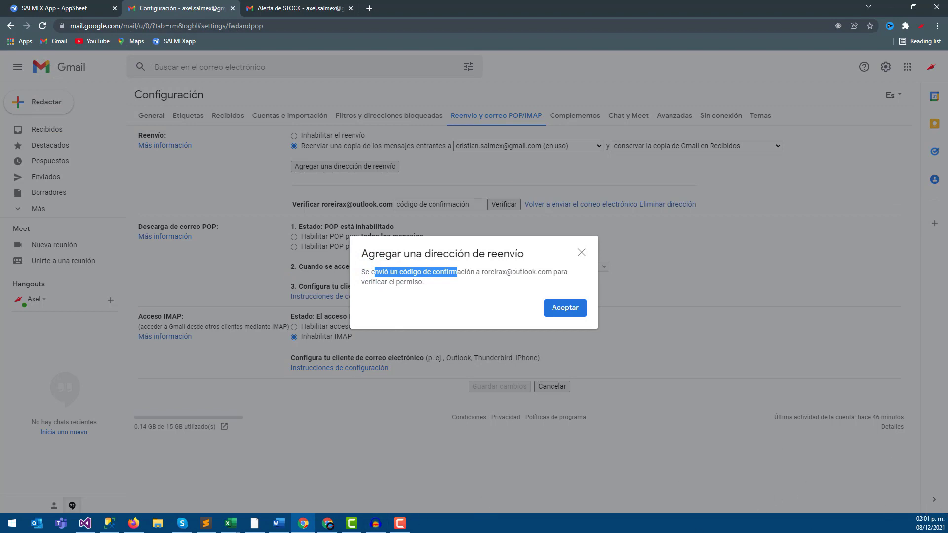
Copy the confirmation code from the newest Gmail forwarding email in the Outlook Mail app.
left_click(931, 524)
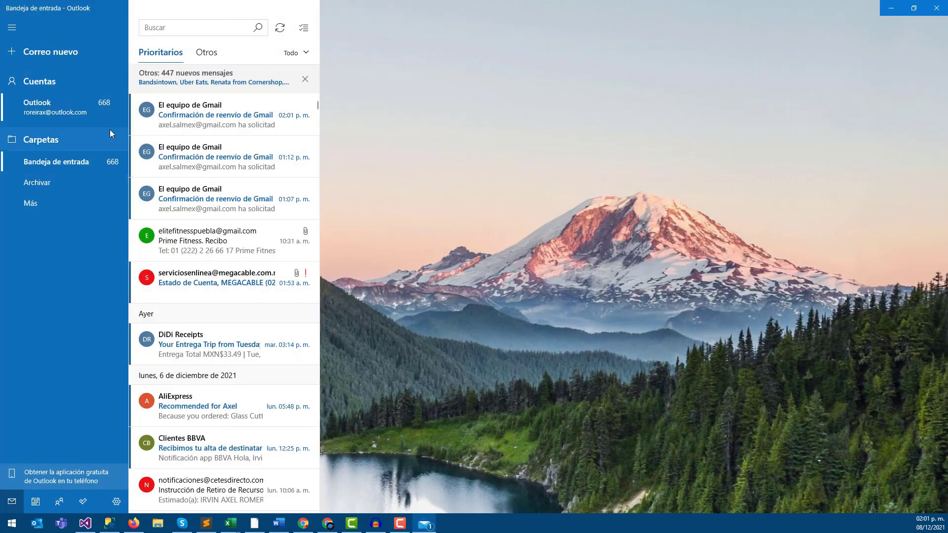
left_click(200, 134)
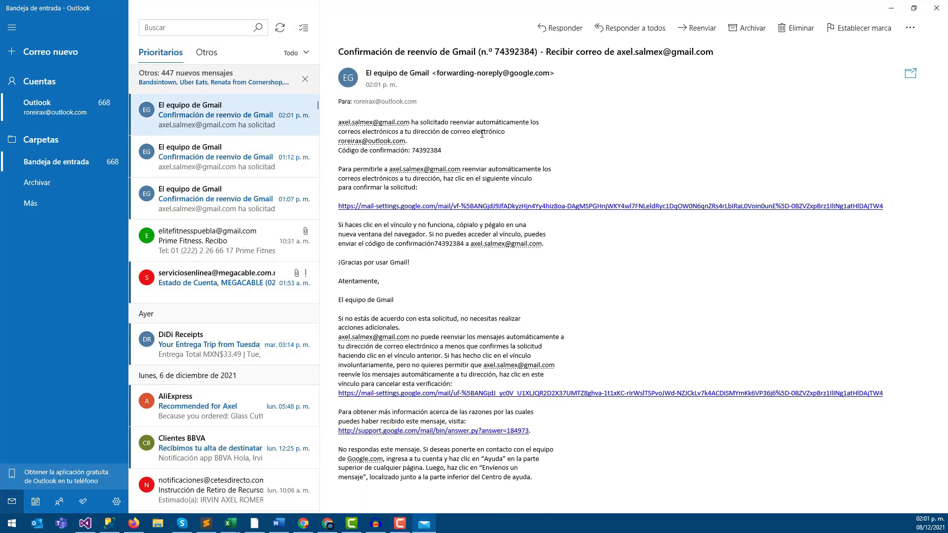
double_click(408, 73)
double_click(432, 149)
key("ctrl+c")
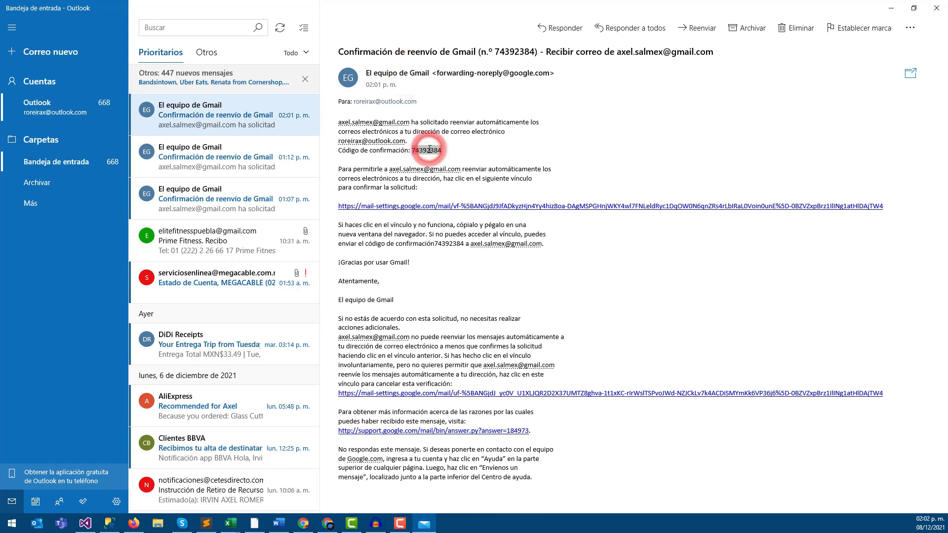
Paste the code into Gmail's verification field and verify the Outlook forwarding address.
left_click(892, 8)
left_click(539, 295)
left_click(558, 309)
left_click(418, 204)
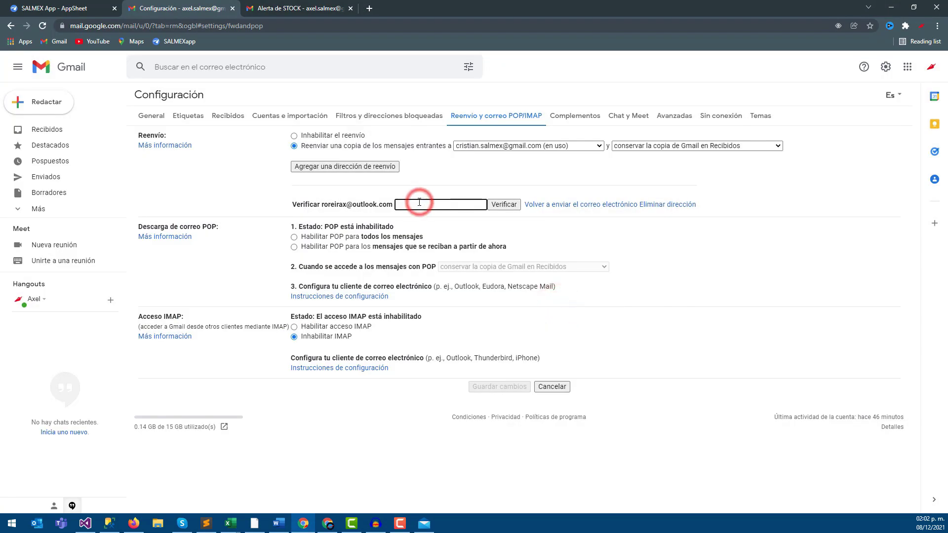
left_click(418, 529)
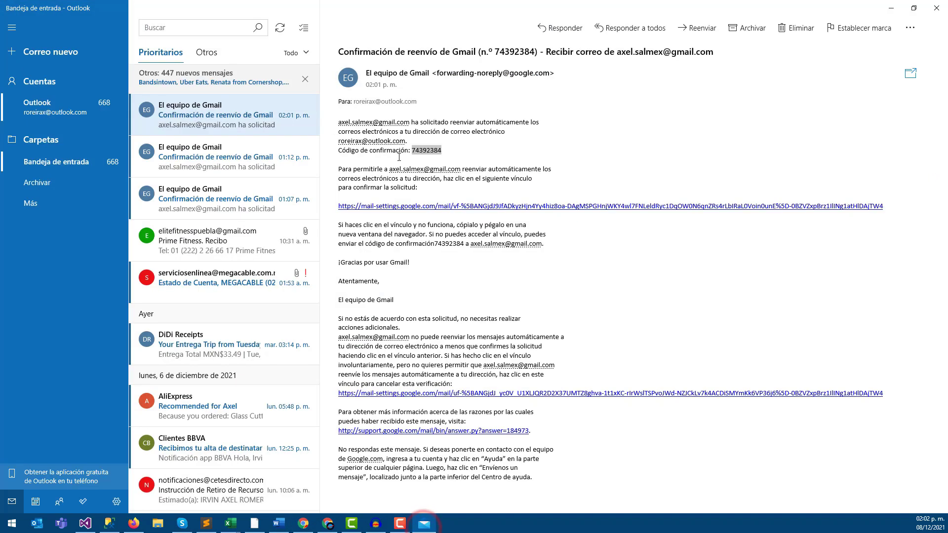
left_click(415, 528)
left_click(413, 207)
key("ctrl+v")
left_click(509, 207)
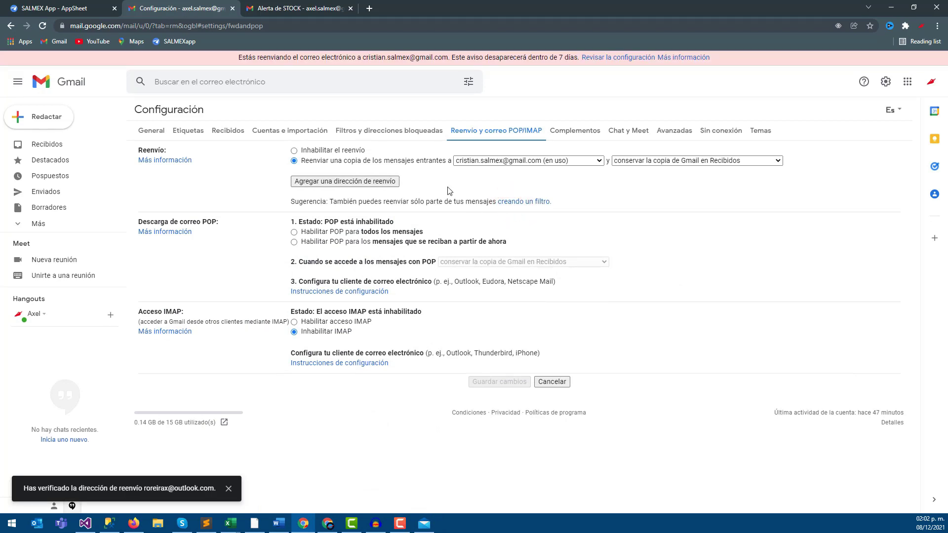
Start a new filter and paste the AppSheet no-reply sender as its From criterion.
left_click(557, 162)
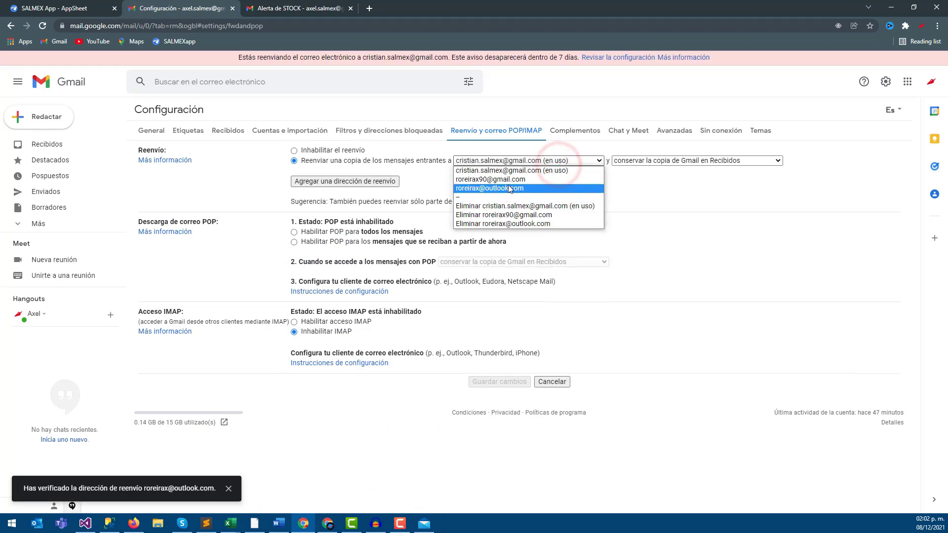
left_click(451, 180)
left_click(418, 131)
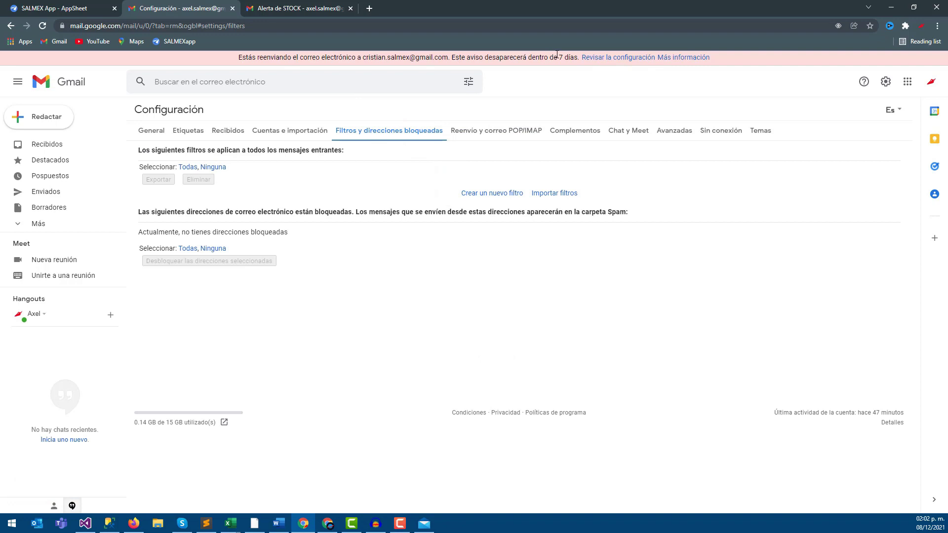
left_click(481, 193)
left_click(211, 106)
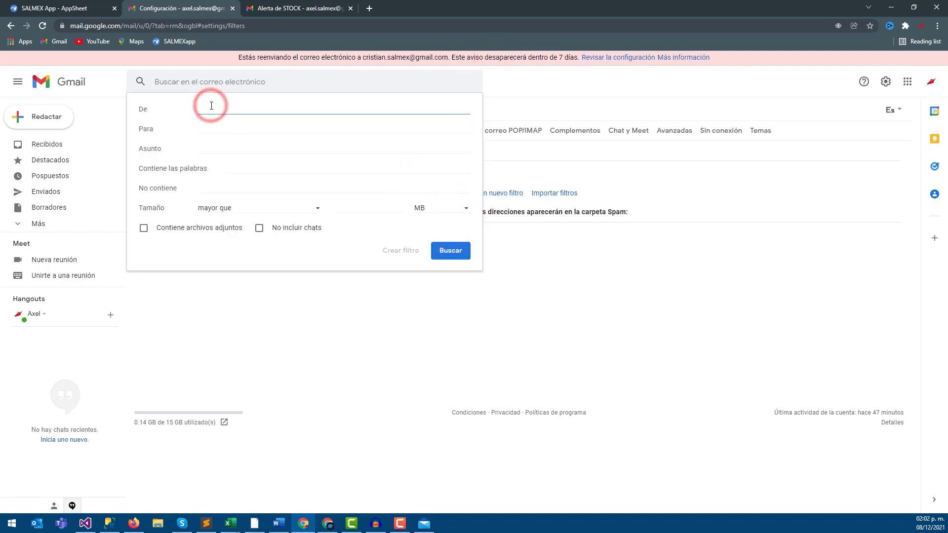
left_click(281, 5)
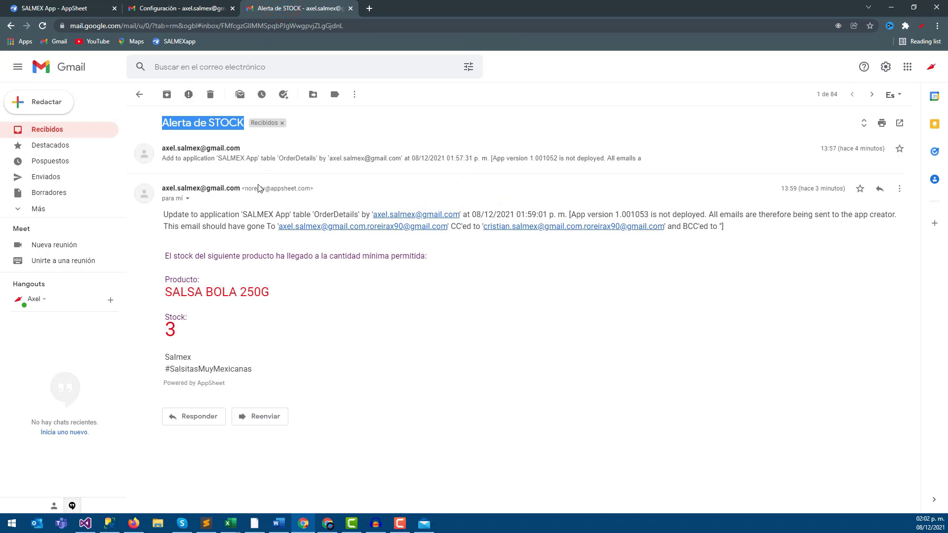
left_click_drag(245, 187, 314, 189)
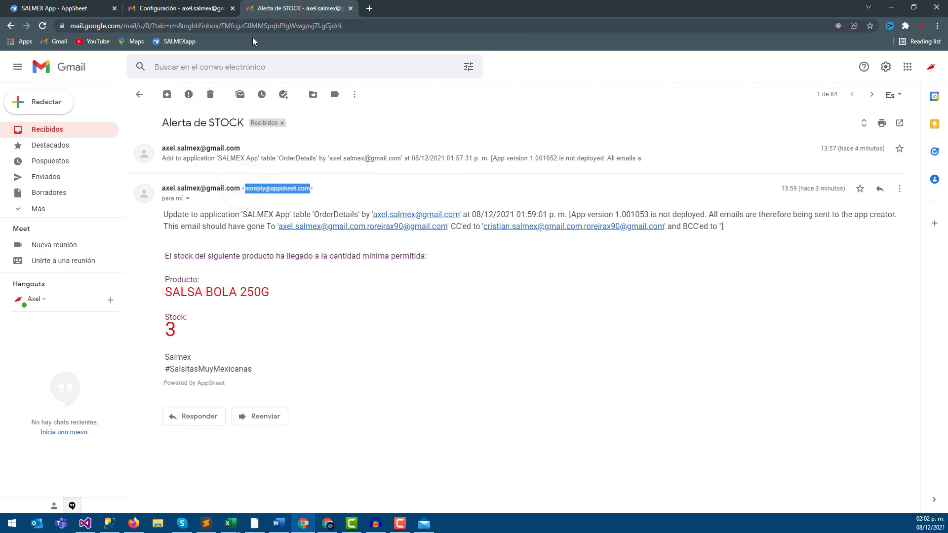
left_click(199, 7)
key("ctrl+v")
Set the recipient to the account's own address and subject 'Alerta de STOCK', then continue.
left_click(287, 8)
left_click(175, 10)
left_click(210, 128)
type("axe")
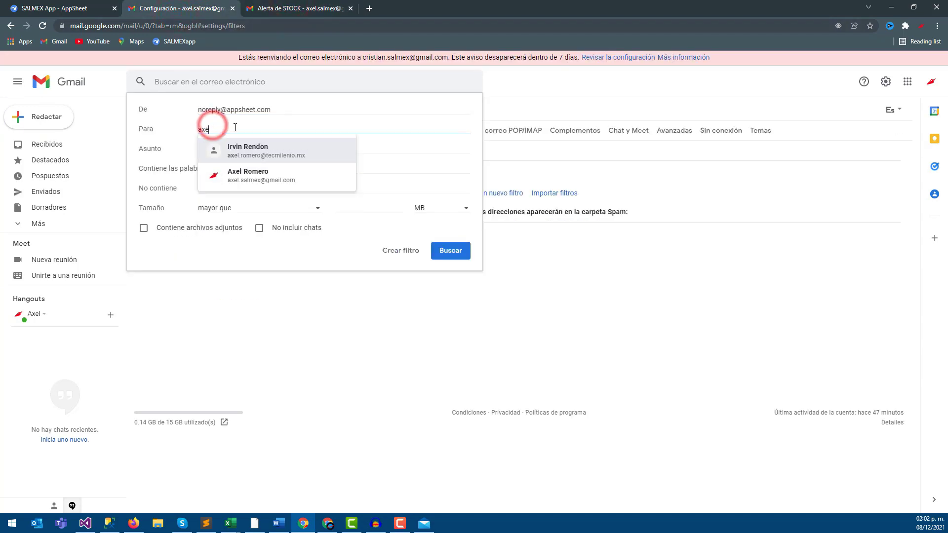
left_click(254, 183)
left_click(274, 8)
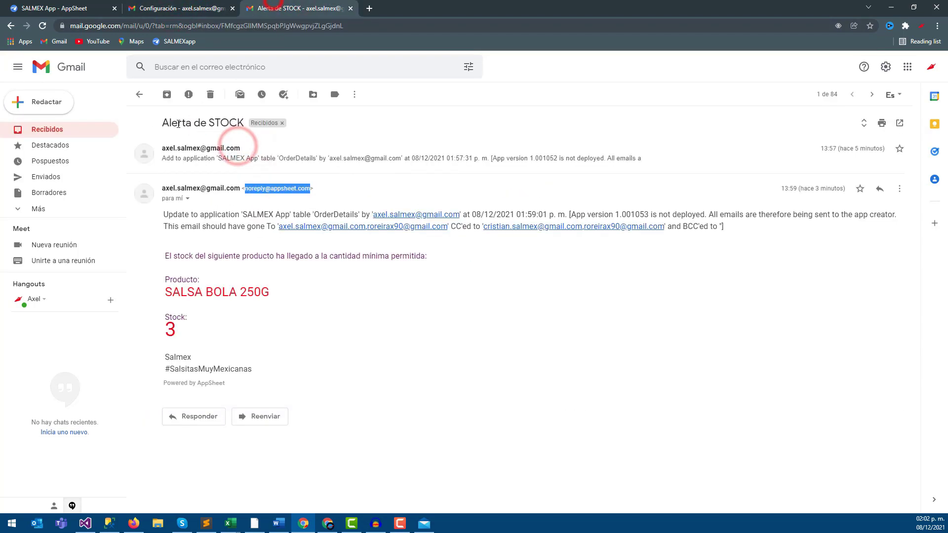
left_click_drag(193, 123, 241, 123)
key("ctrl+c")
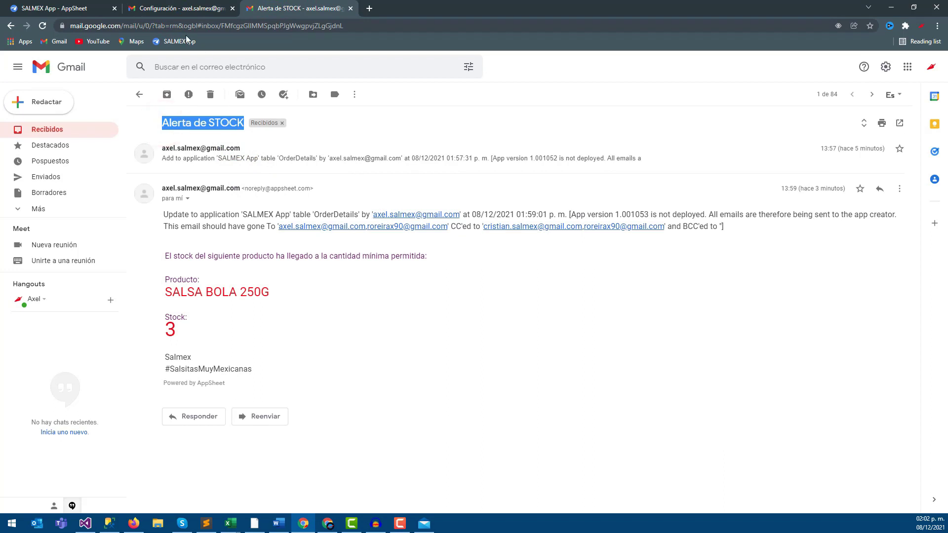
left_click(184, 8)
key("ctrl+v")
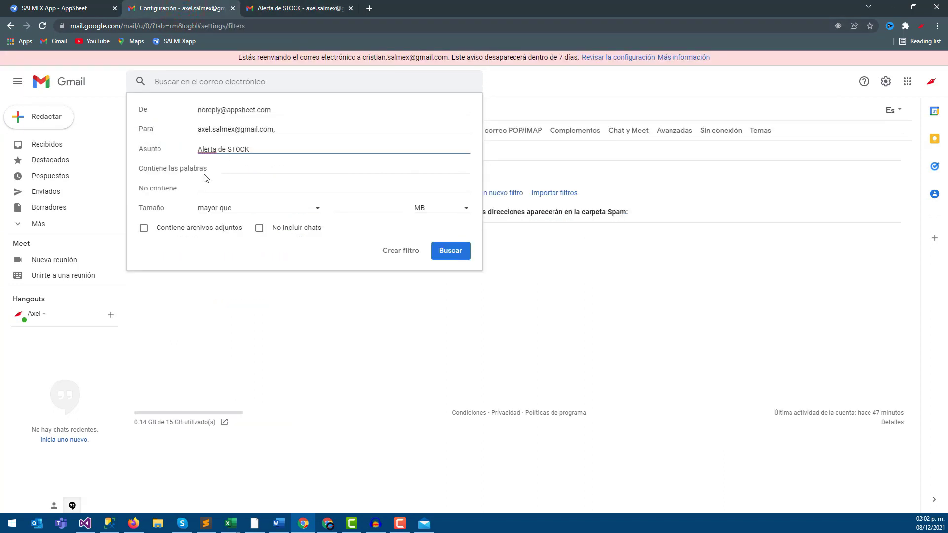
left_click(222, 169)
left_click(219, 187)
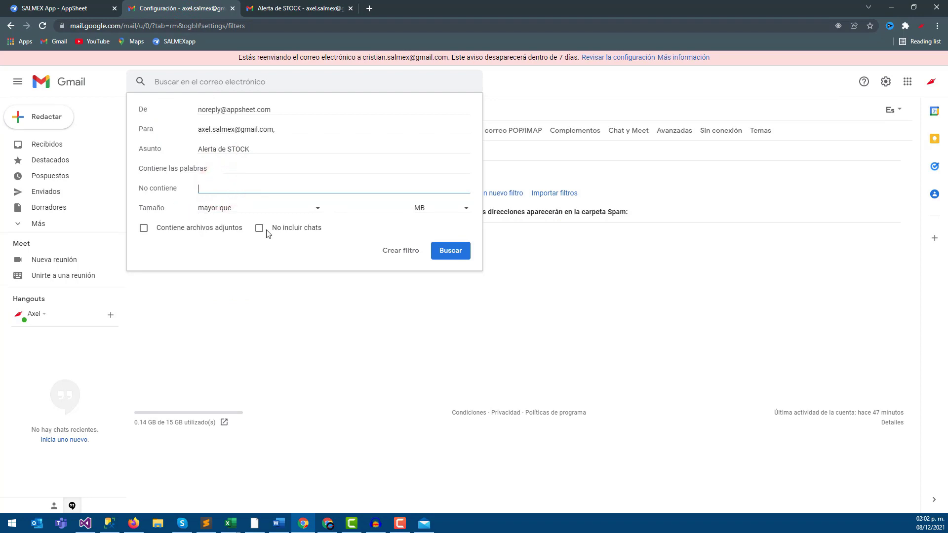
left_click(402, 250)
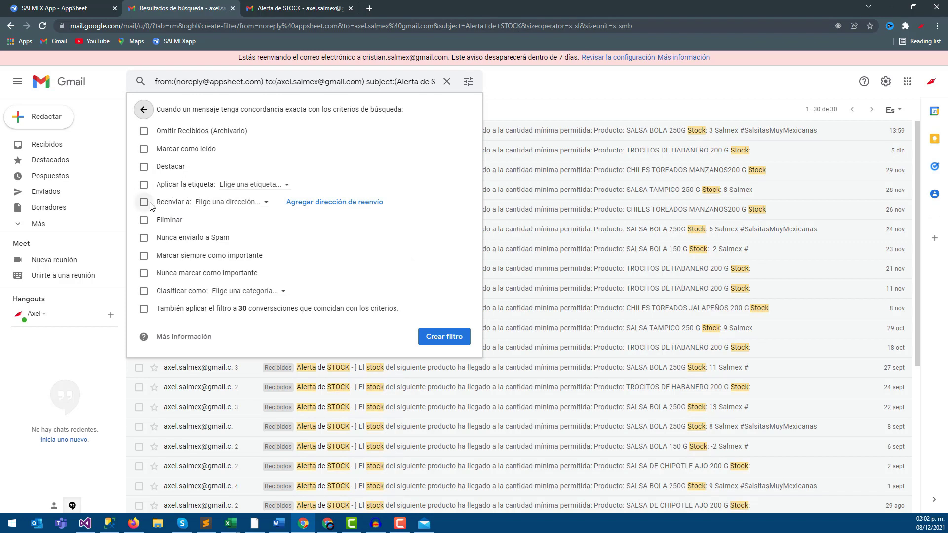
Forward matching emails to the Outlook address, tick Reenviar a, and create the filter.
left_click(212, 204)
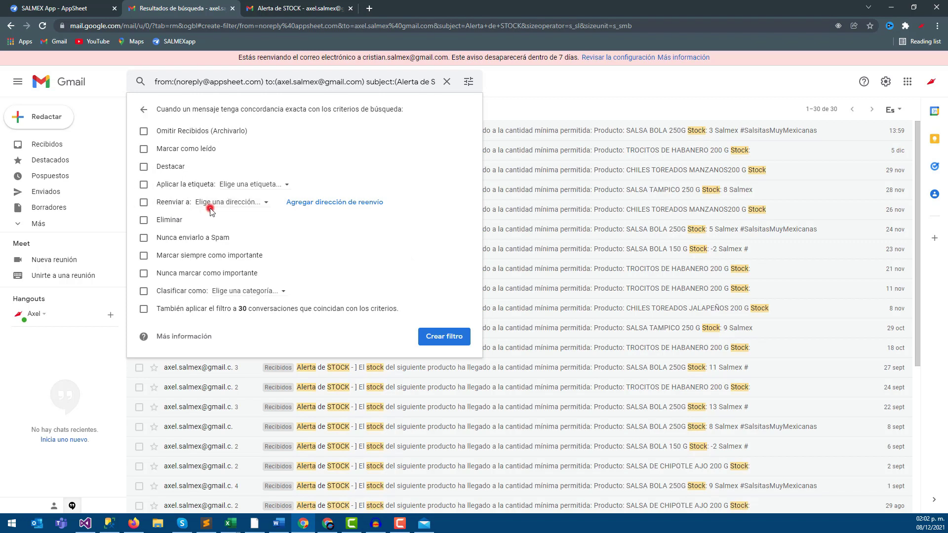
left_click(238, 239)
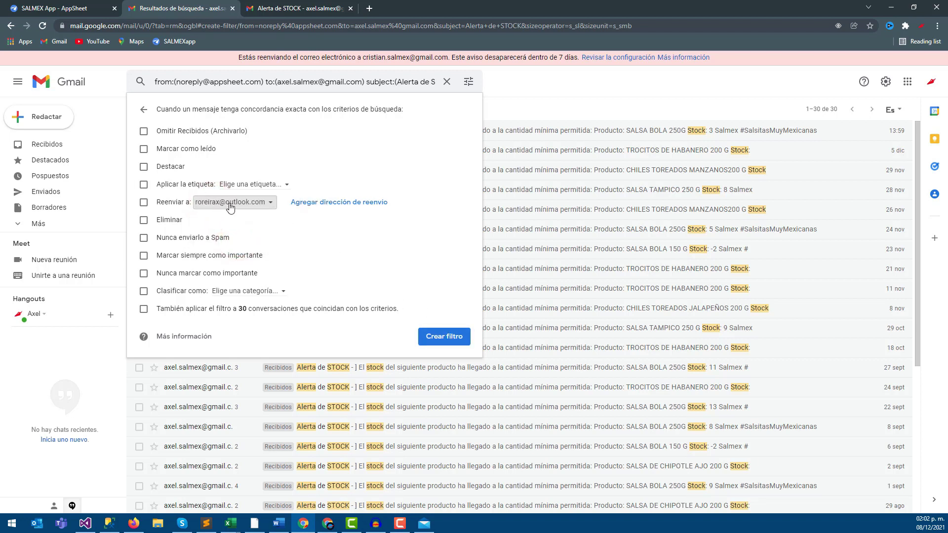
left_click(440, 336)
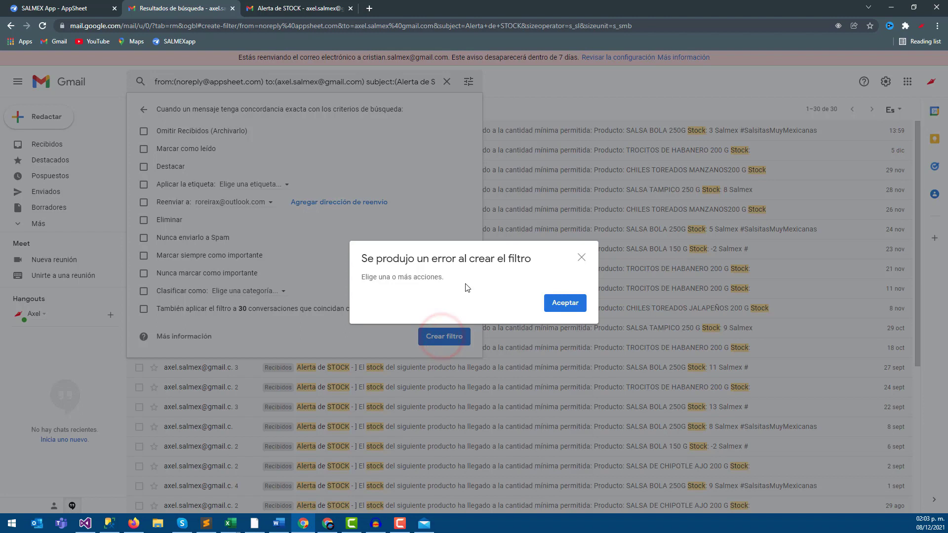
left_click(566, 305)
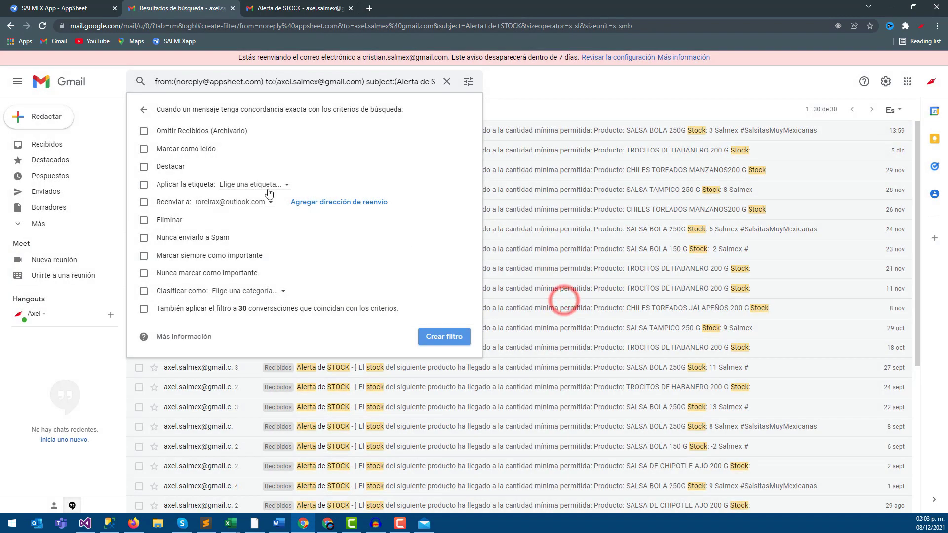
left_click(143, 202)
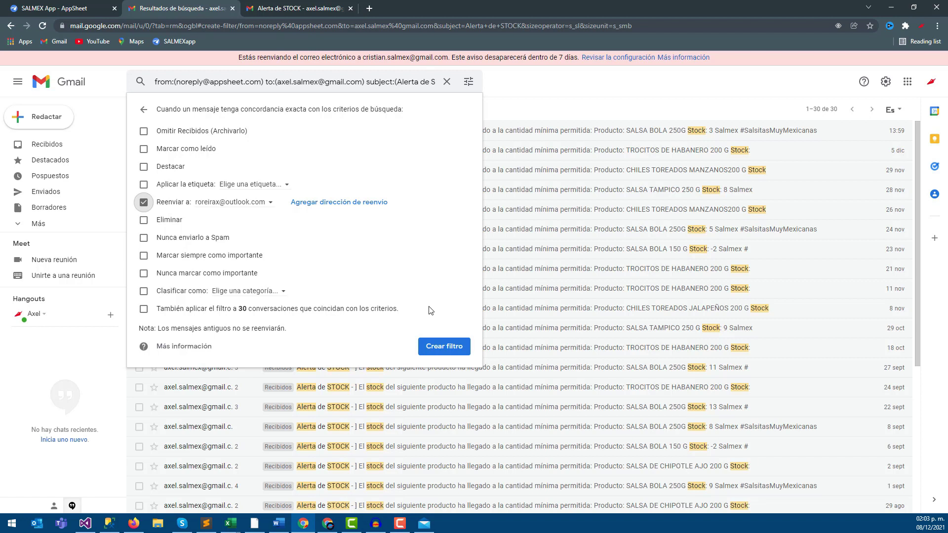
left_click(434, 344)
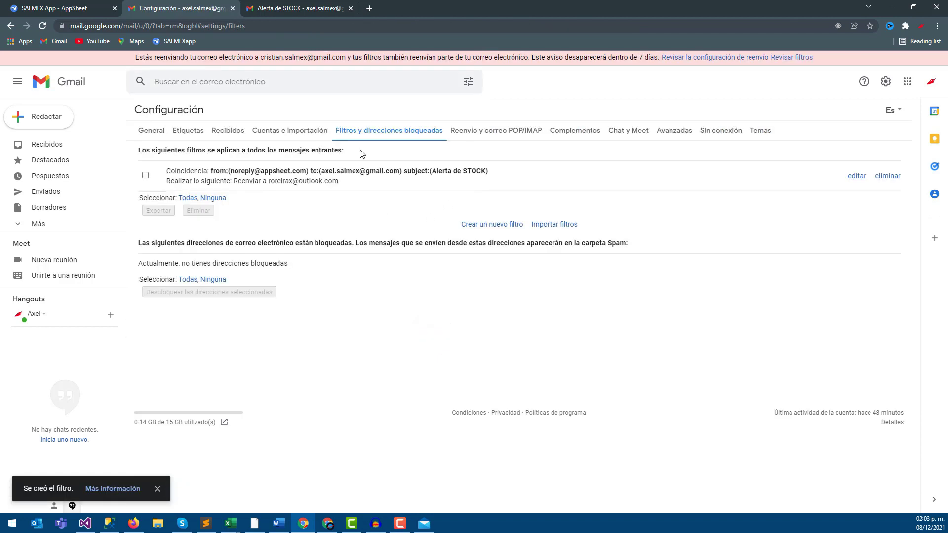
left_click(91, 5)
Edit order 000308 in the preview, raise SALSA BOLA 250G to quantity 3, save and sync.
left_click(838, 428)
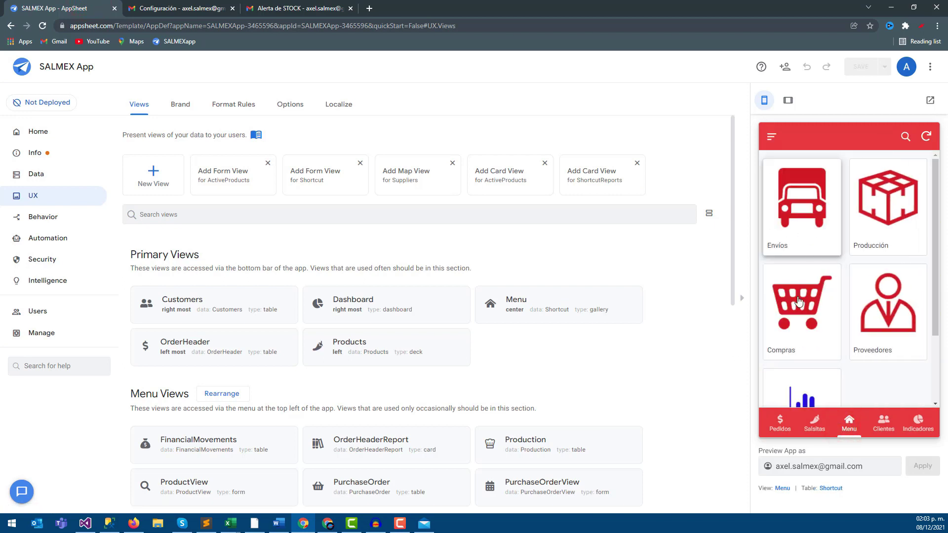
left_click(780, 422)
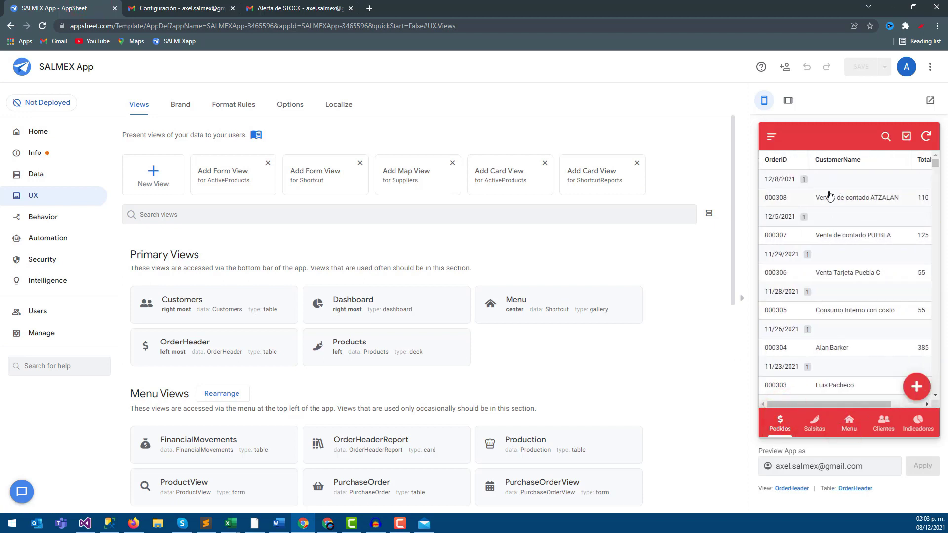
left_click(830, 199)
left_click(916, 387)
scroll(895, 376, "down", 2)
scroll(895, 376, "down", 1)
scroll(895, 376, "down", 1)
left_click(877, 352)
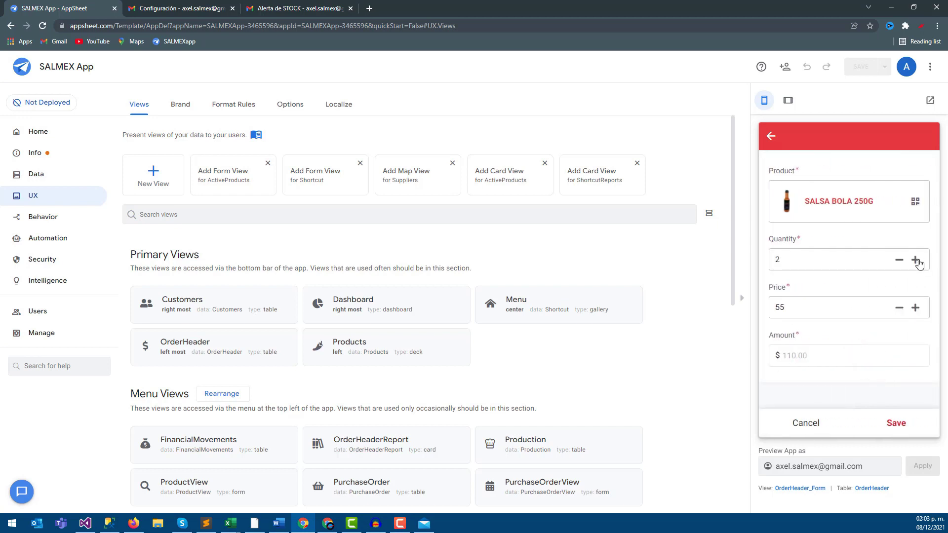
left_click(903, 422)
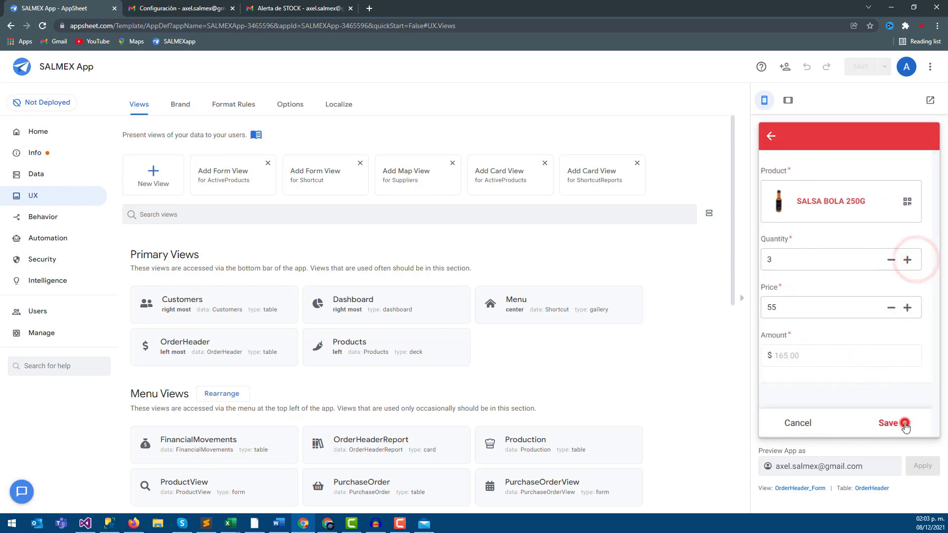
left_click(891, 419)
left_click(907, 142)
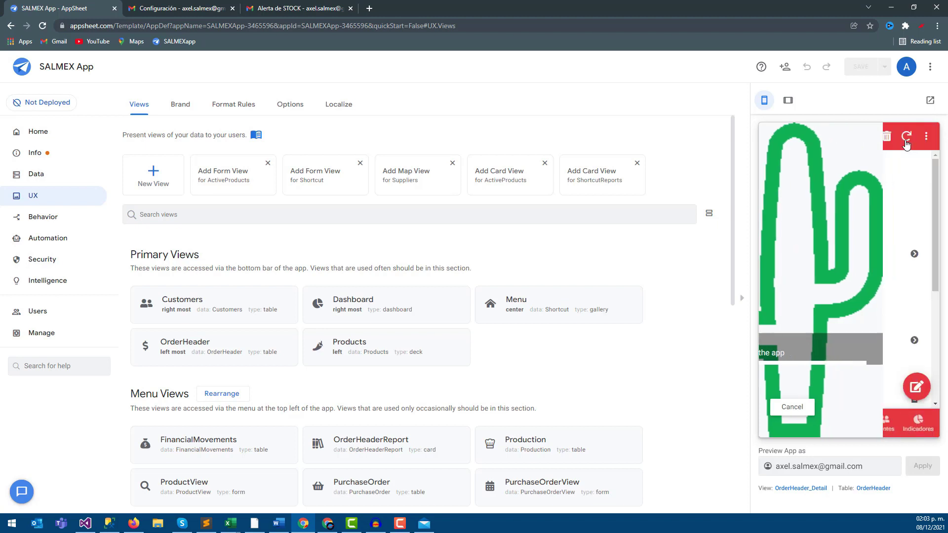
left_click(157, 4)
Read the newest Alerta de STOCK email showing SALSA BOLA 250G at stock 2, then check Mail.
left_click(42, 145)
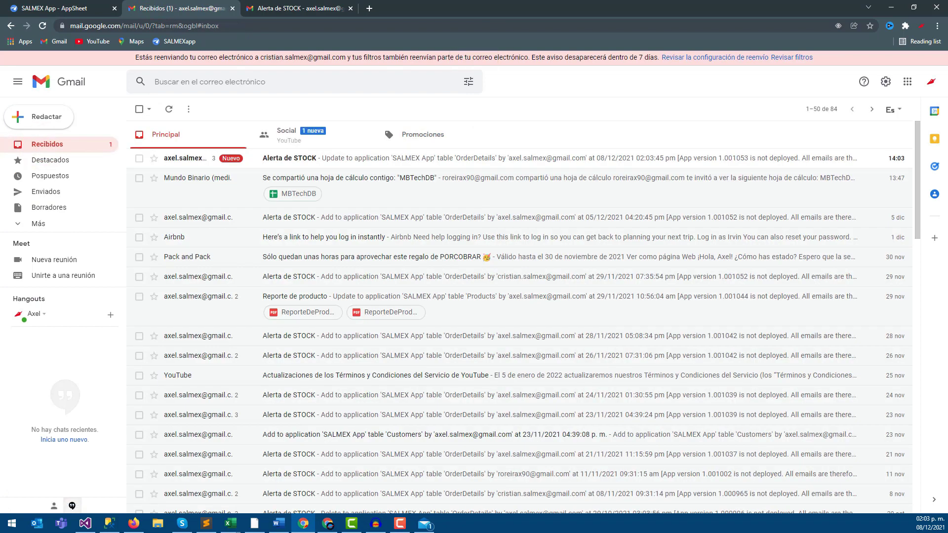
left_click(182, 157)
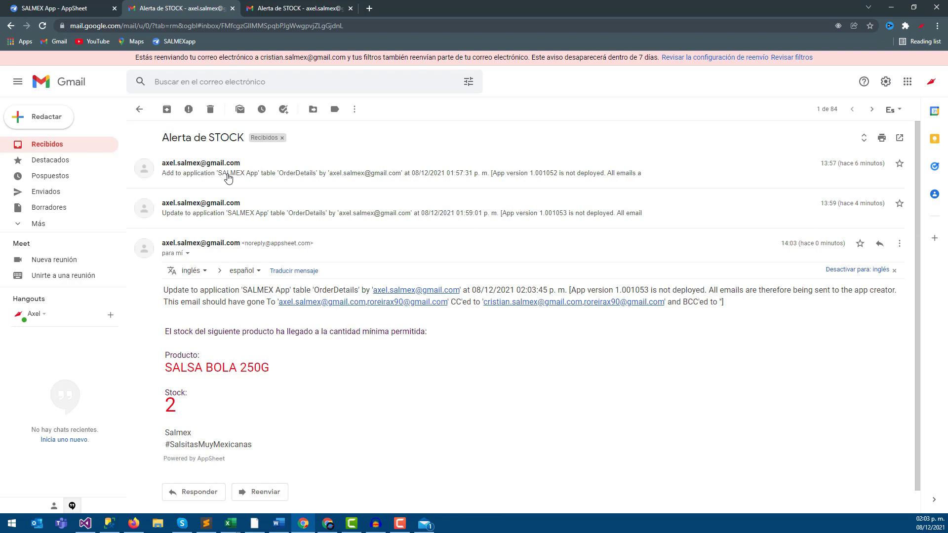
triple_click(167, 394)
left_click(214, 402)
left_click(424, 525)
Open the new Alerta de STOCK email in Outlook and select parts of the alert text.
left_click(203, 118)
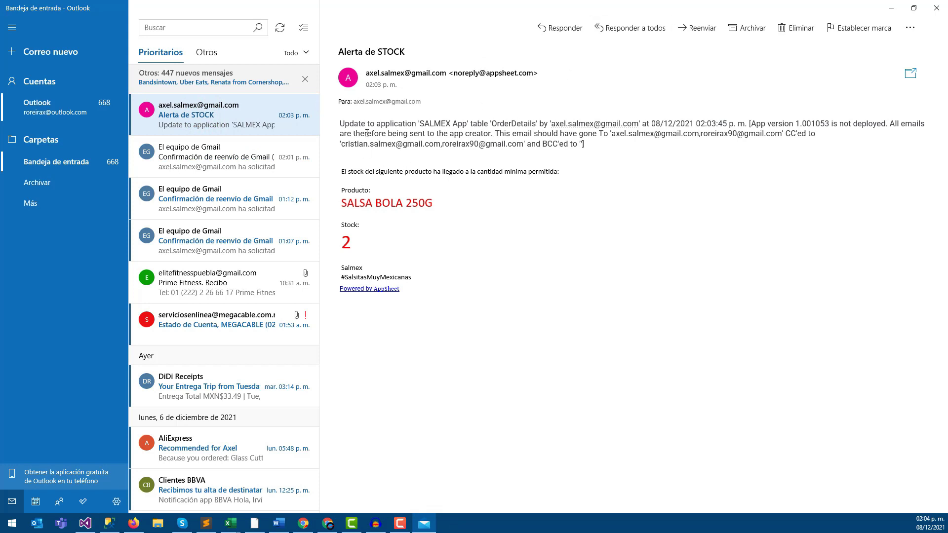
left_click_drag(352, 124, 648, 123)
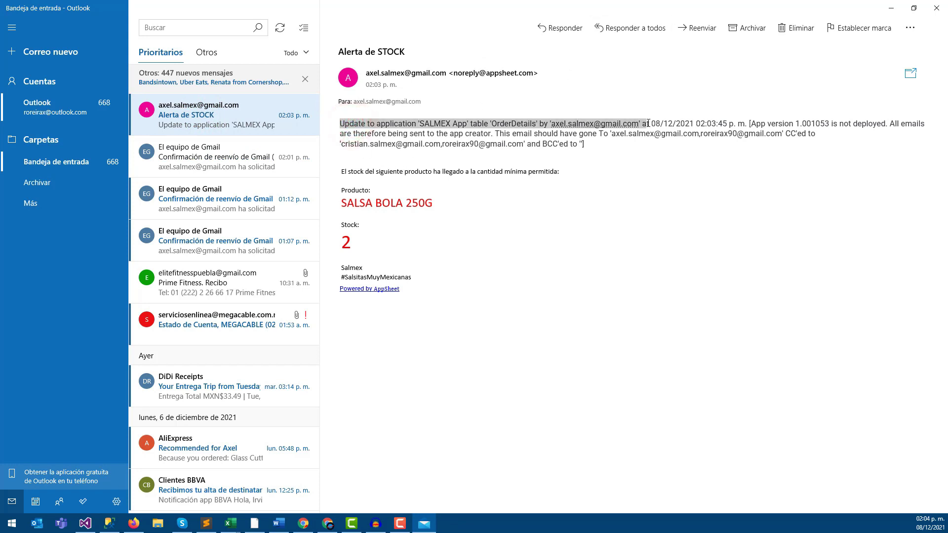
left_click(667, 124)
left_click_drag(730, 123, 825, 121)
left_click(497, 153)
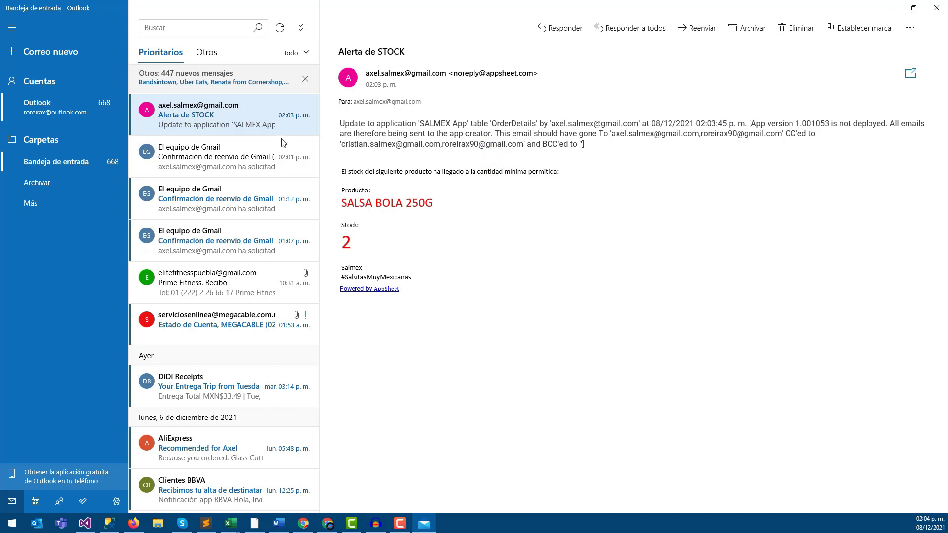
Check the Otros section, reopen the Alerta de STOCK email, and select the sender's no-reply address.
left_click(190, 89)
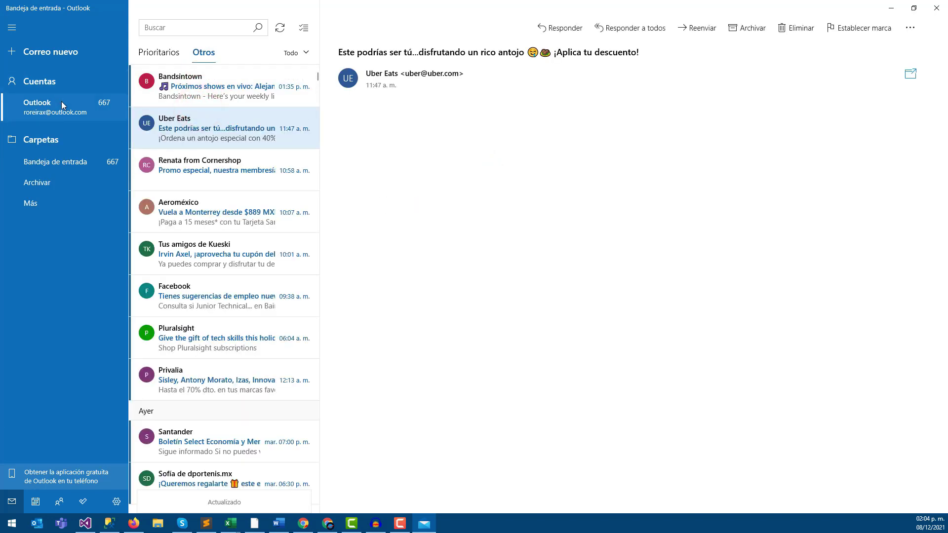
left_click(61, 101)
left_click(178, 89)
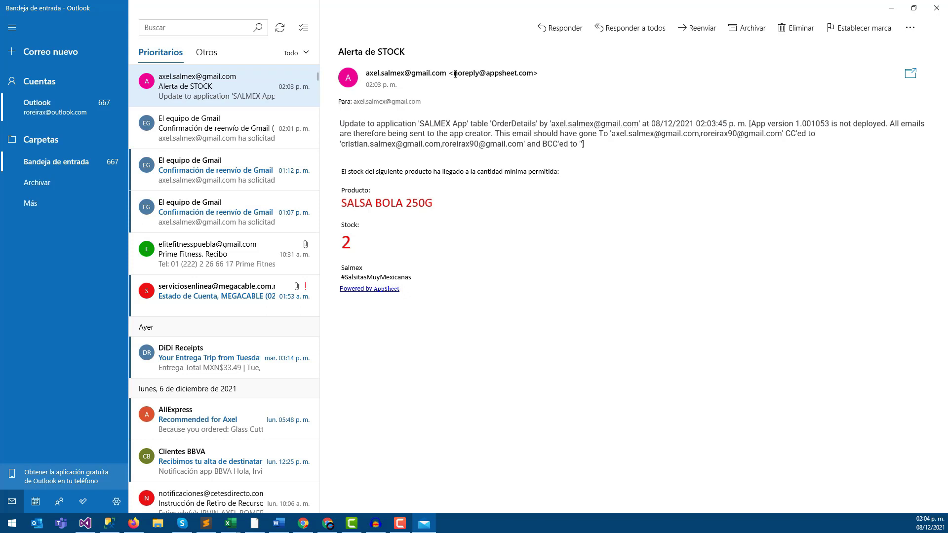
left_click_drag(454, 73, 526, 77)
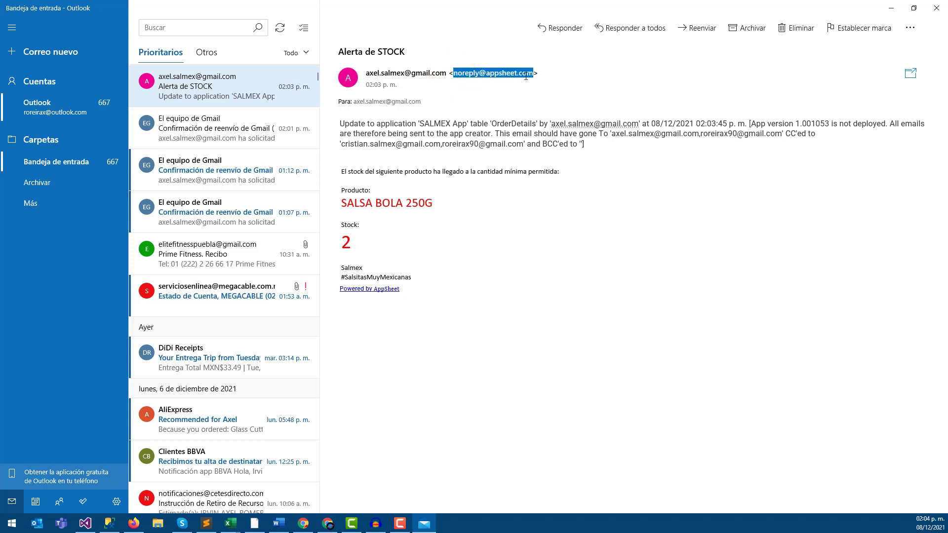
left_click(416, 76)
Close the Outlook app and open Outlook.com by searching 'outlook' in a new browser tab.
left_click(937, 8)
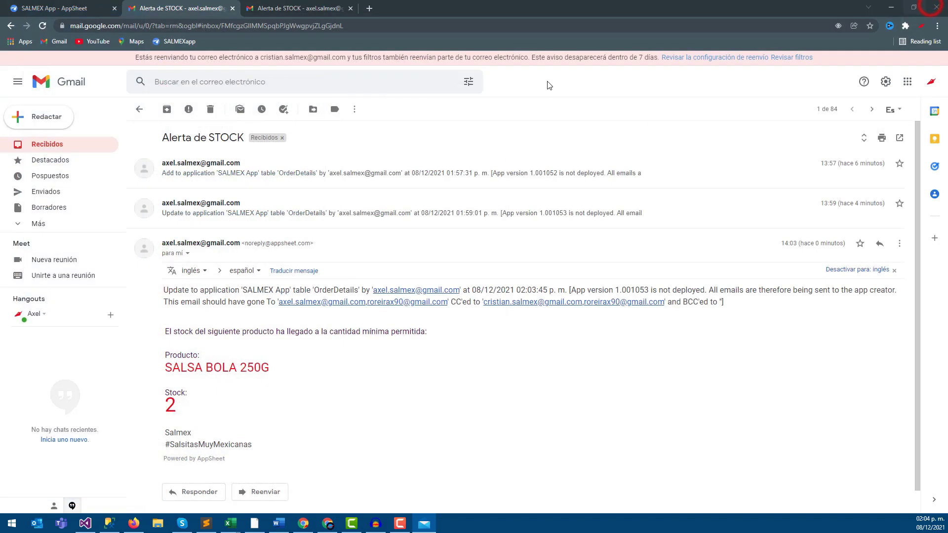
left_click(369, 9)
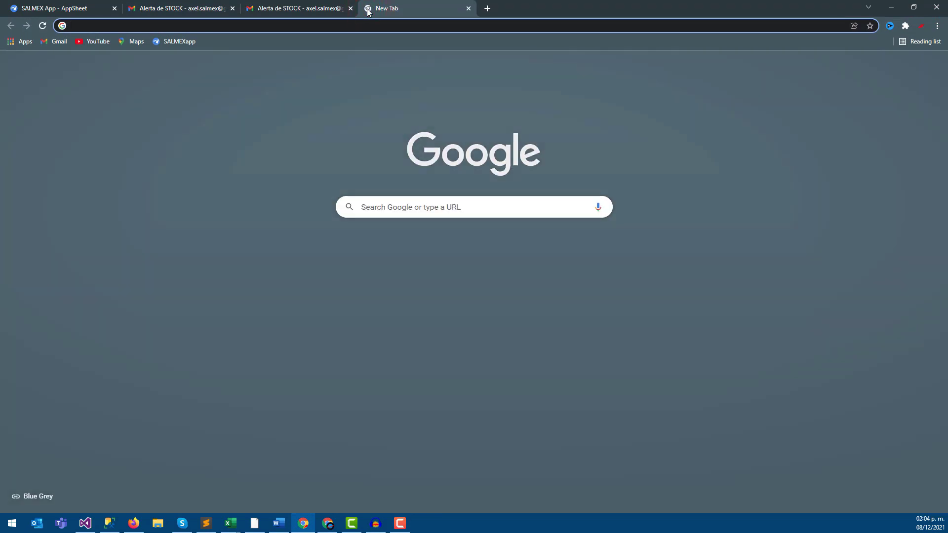
type("outlook")
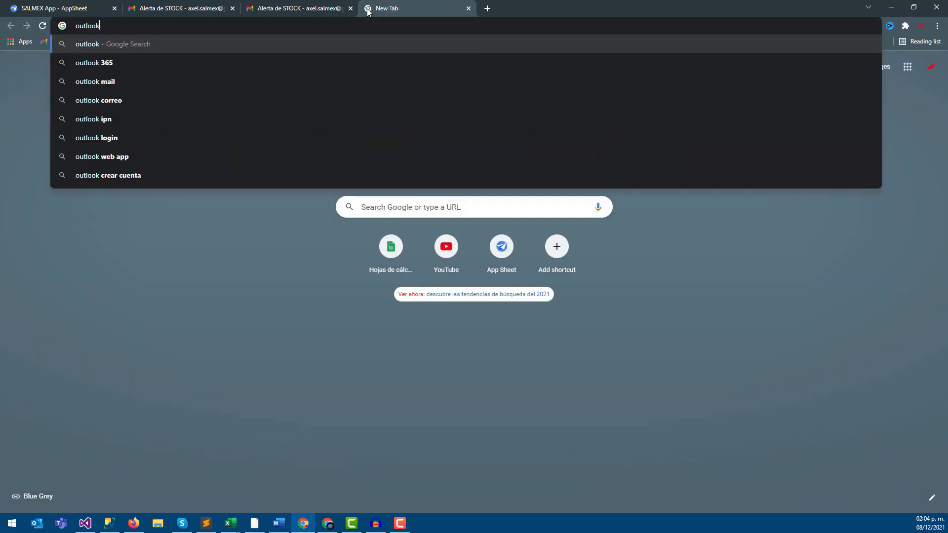
key("Return")
left_click(137, 162)
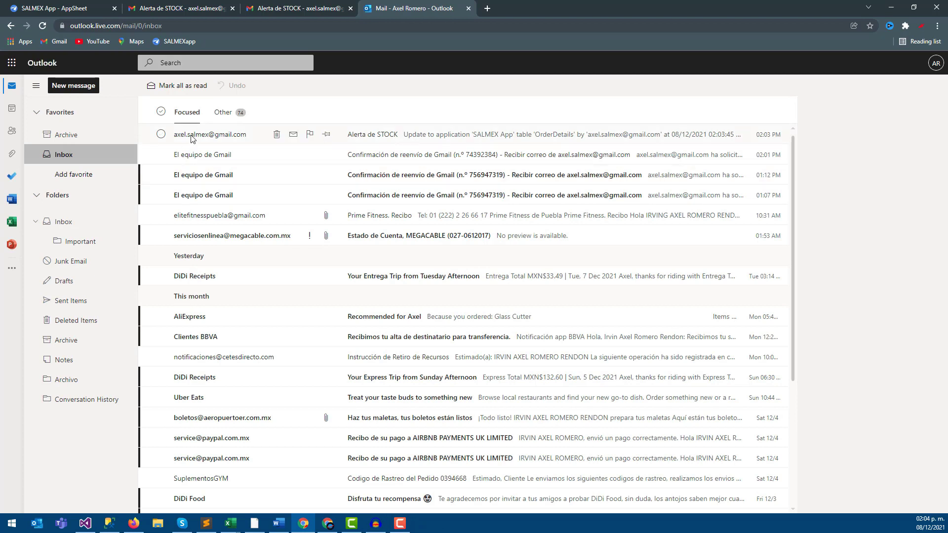
Open the Alerta de STOCK message and highlight its Stock line for SALSA BOLA 250G.
left_click(929, 64)
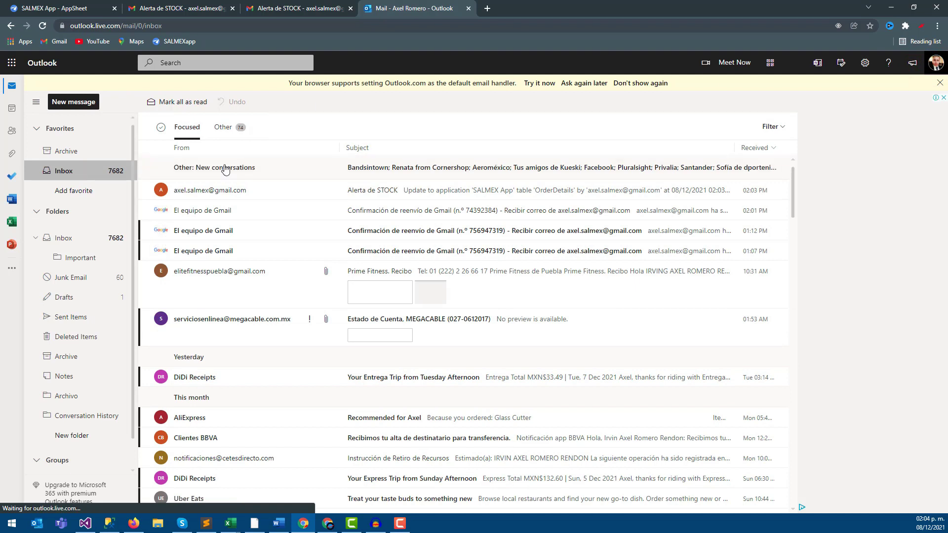
left_click(212, 191)
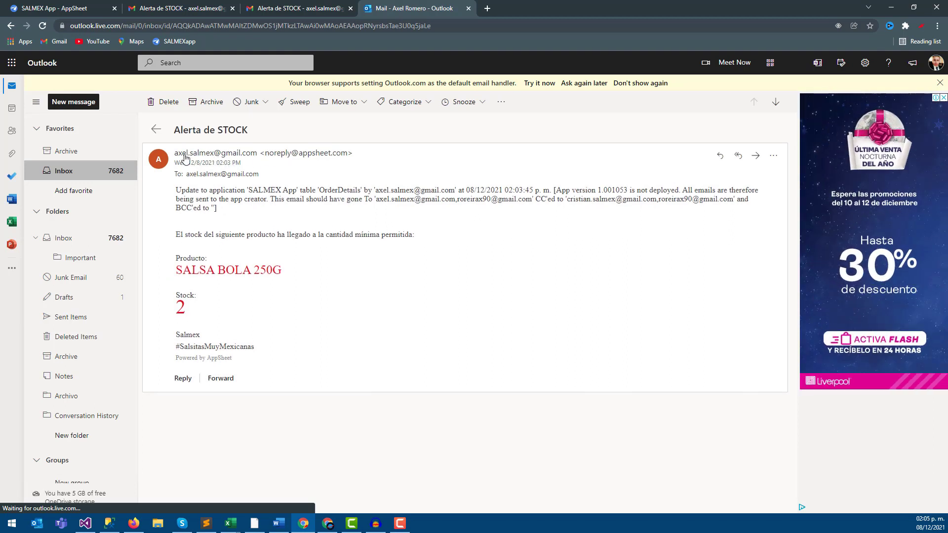
left_click_drag(176, 274, 188, 324)
left_click(188, 325)
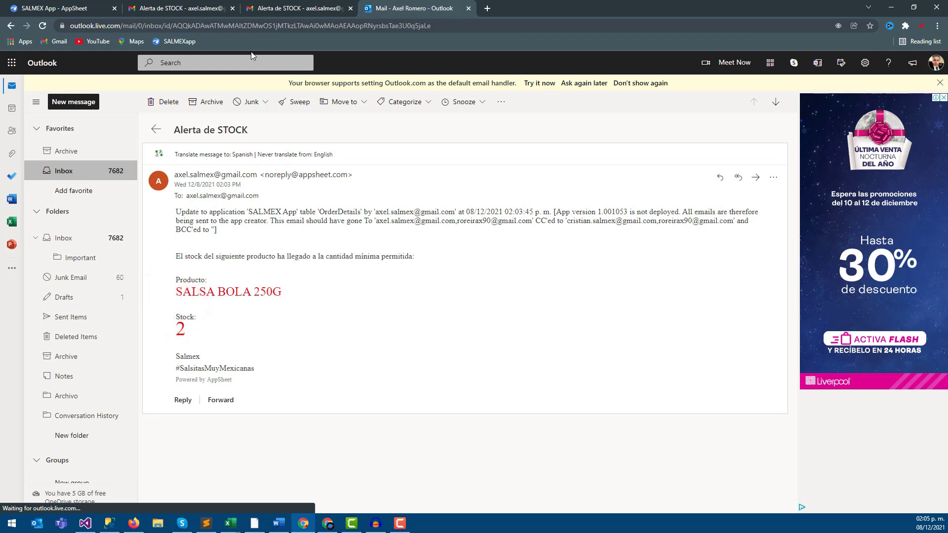
In AppSheet Automation > Bots, expand NewCustomerMail and open its new step's email task.
left_click(31, 4)
scroll(232, 285, "down", 3)
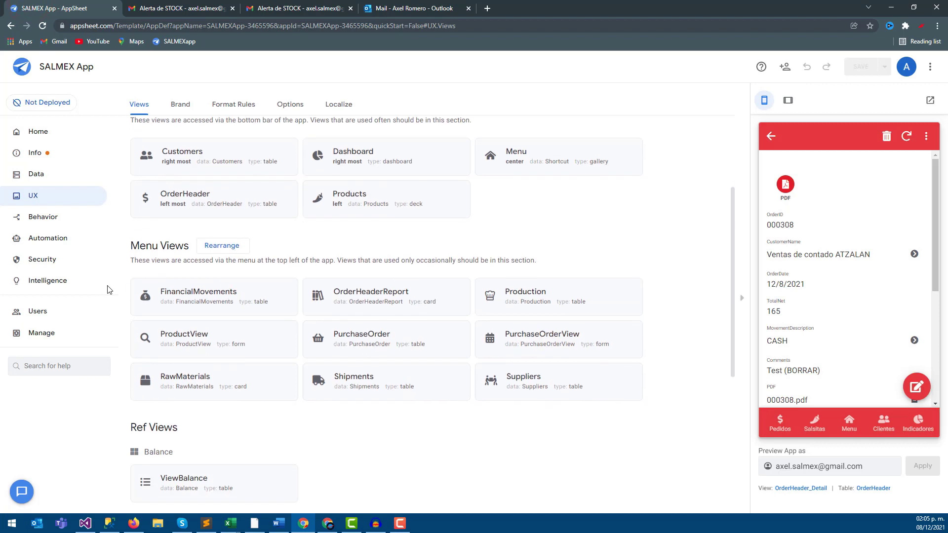
left_click(43, 217)
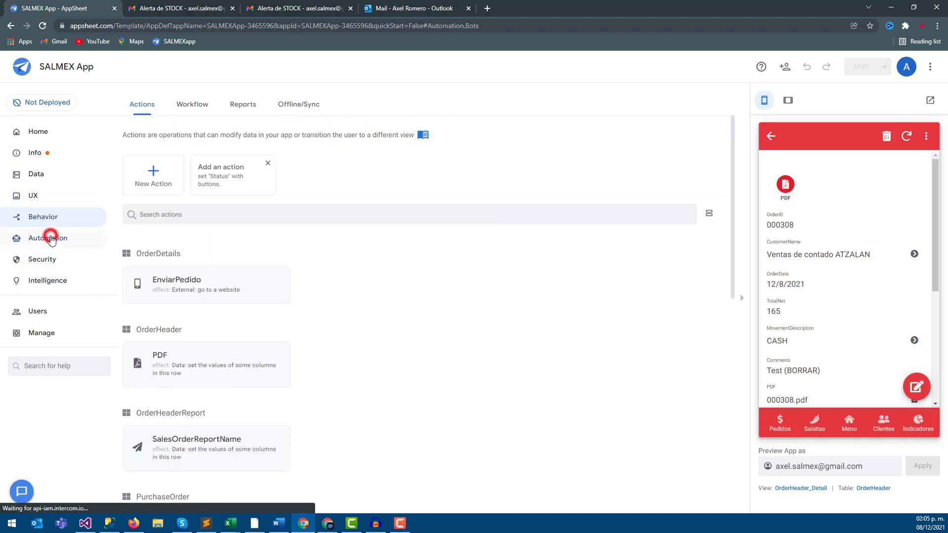
left_click(47, 238)
scroll(235, 348, "down", 1)
left_click(244, 353)
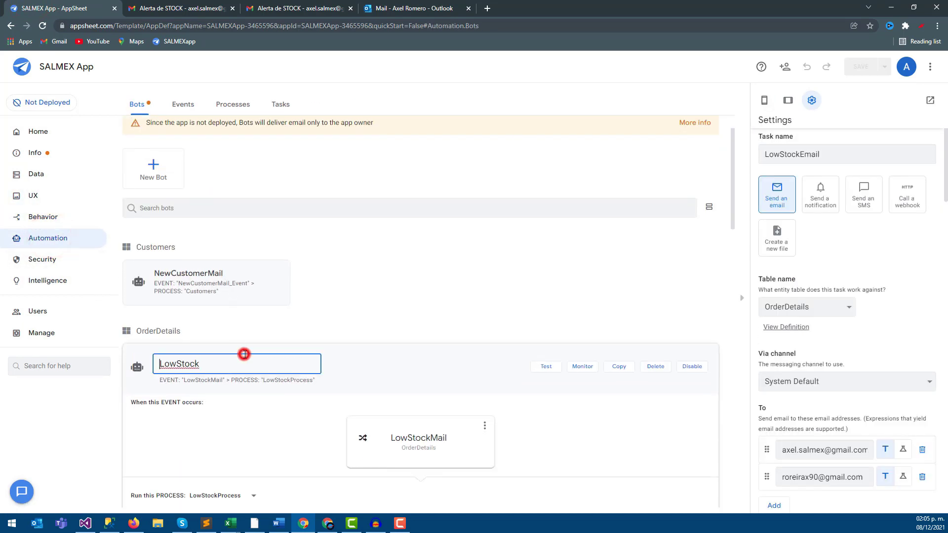
left_click(250, 283)
left_click(421, 346)
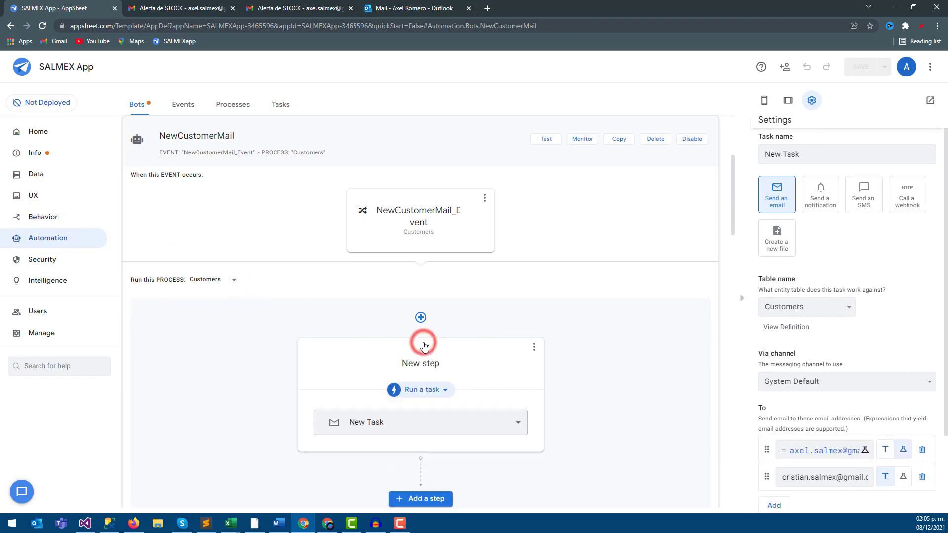
Review the NewCustomerMail_Event trigger, then delete both To recipient addresses from the email task.
scroll(791, 307, "down", 1)
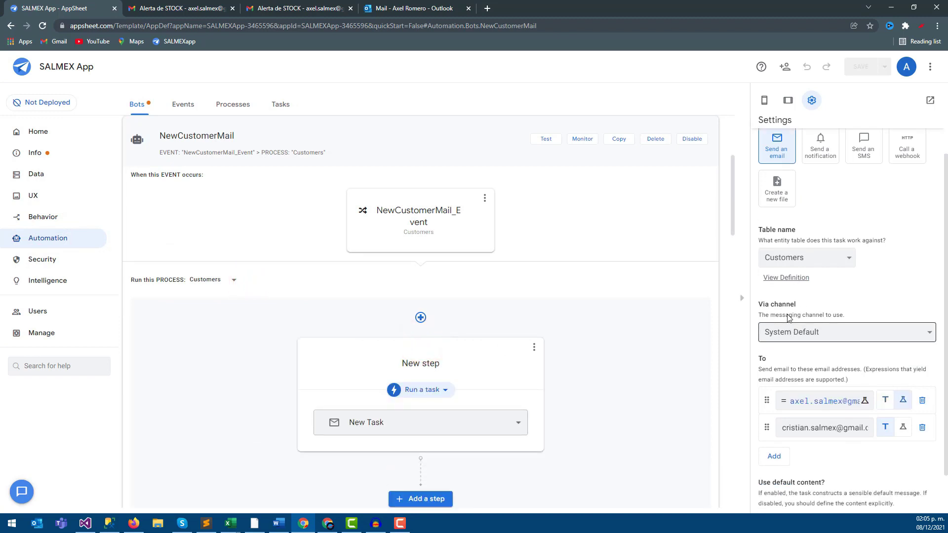
scroll(791, 192, "up", 1)
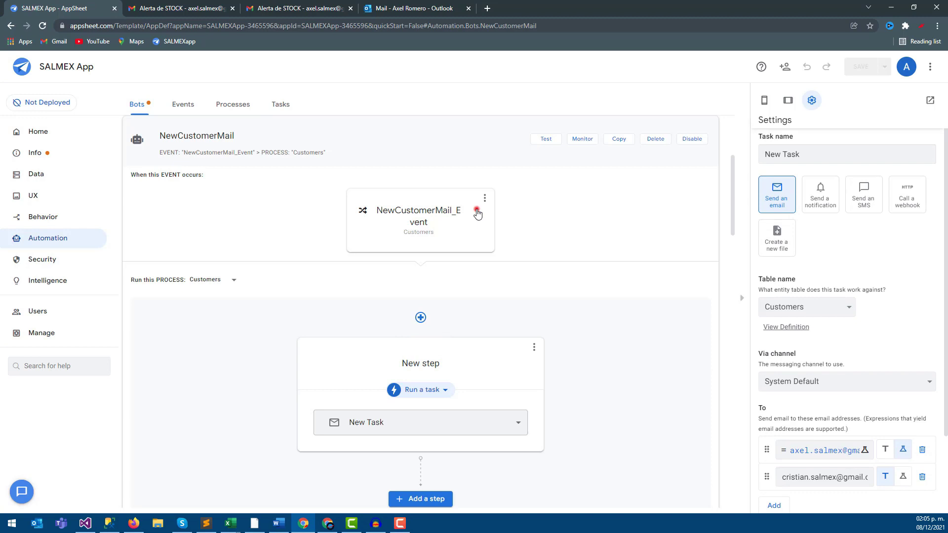
left_click(477, 213)
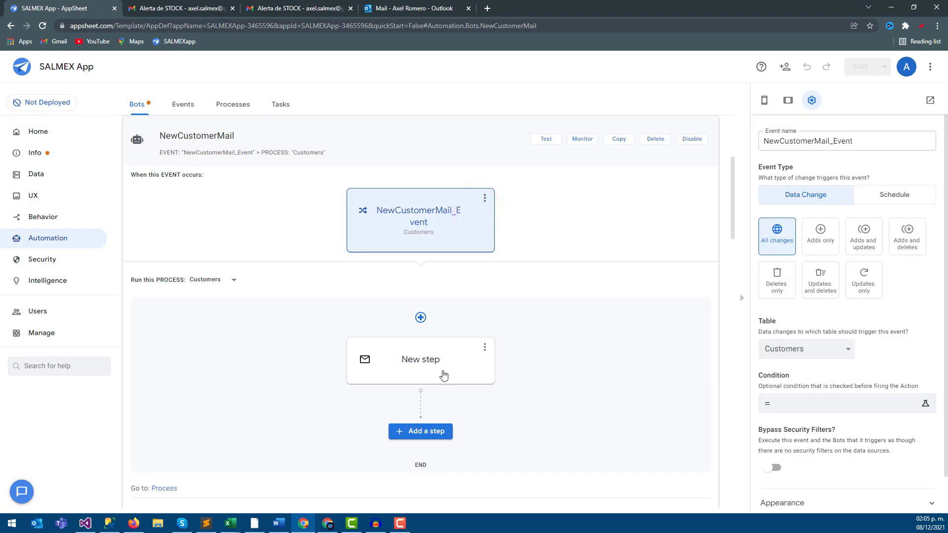
left_click(444, 375)
scroll(822, 368, "down", 2)
left_click(922, 401)
left_click(923, 400)
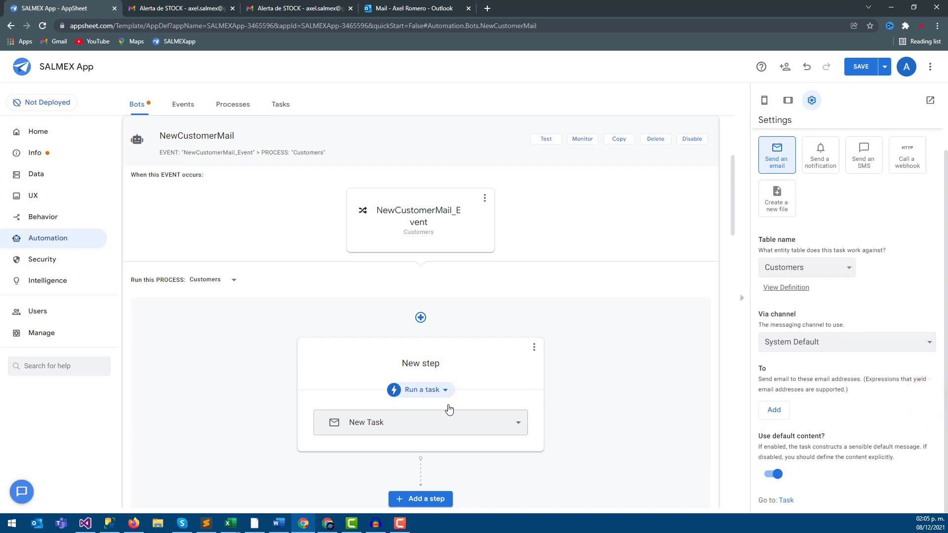
Check the task and step-type lists, keeping the step as Run a task.
left_click(414, 421)
left_click(486, 378)
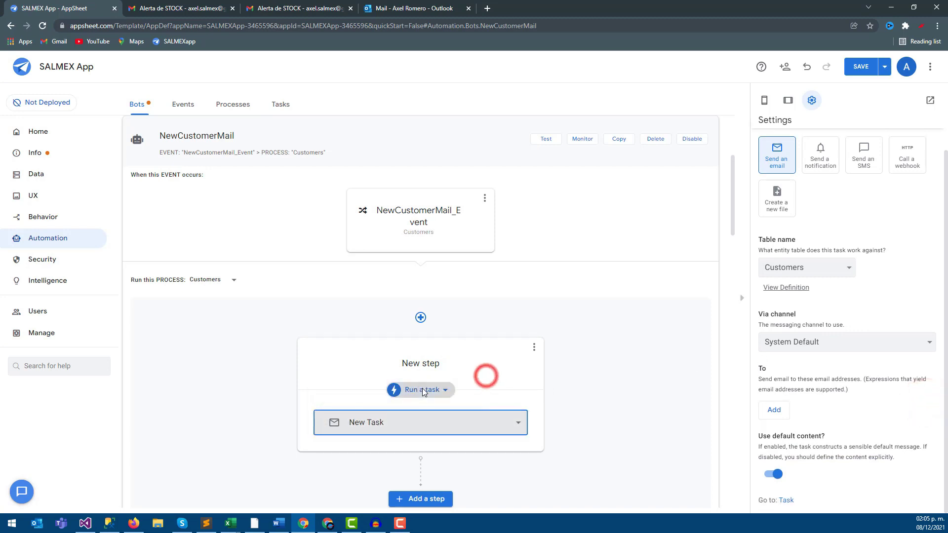
left_click(422, 389)
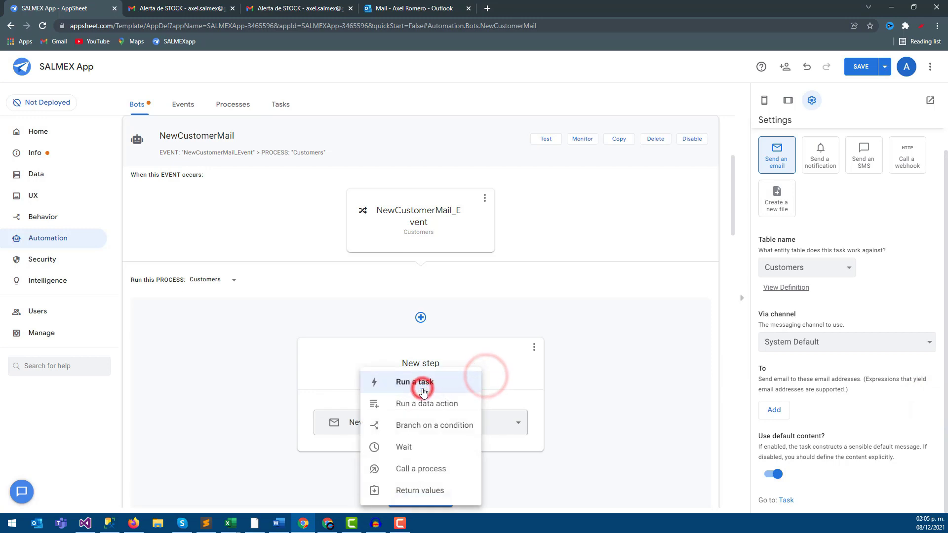
left_click(847, 316)
left_click(622, 411)
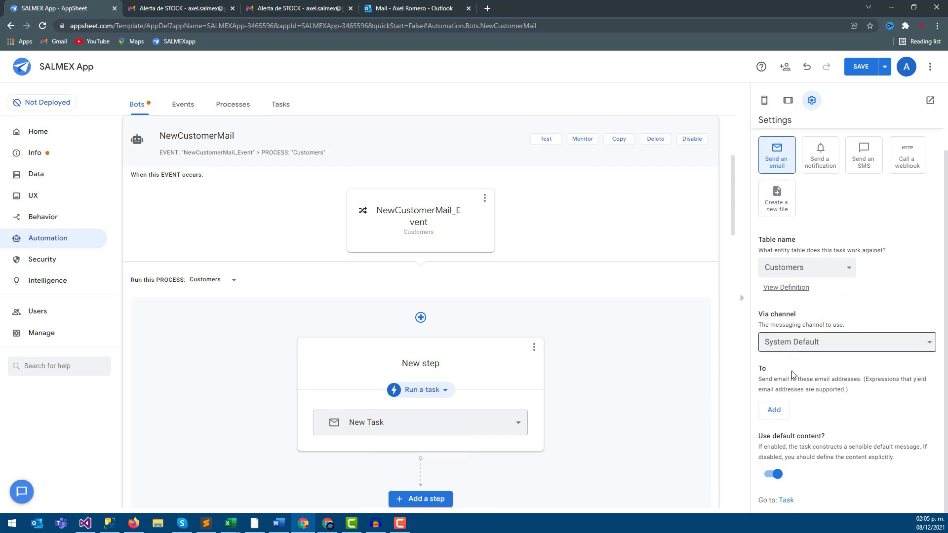
Turn off default content for the NewCustomerMail email, set its subject to 'Cliente', and save the app.
left_click(777, 474)
scroll(785, 395, "down", 6)
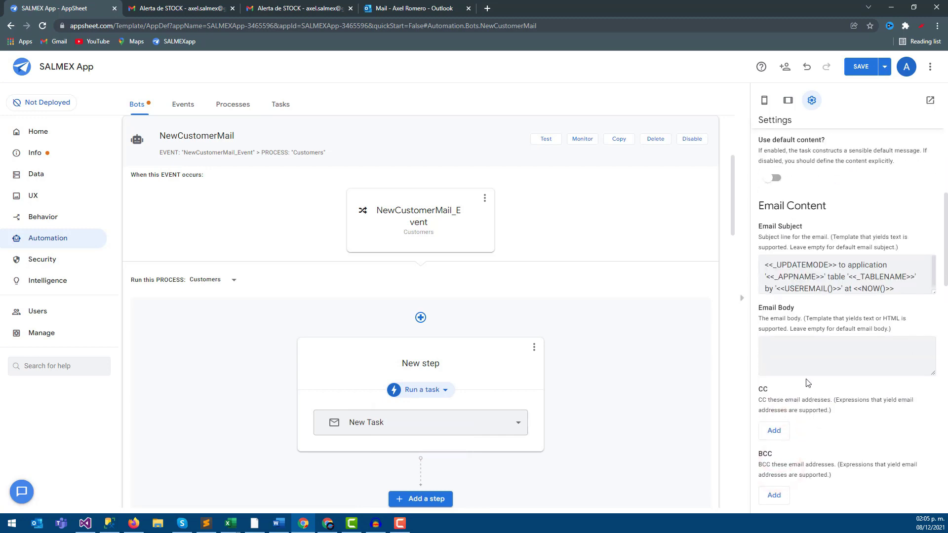
left_click(785, 348)
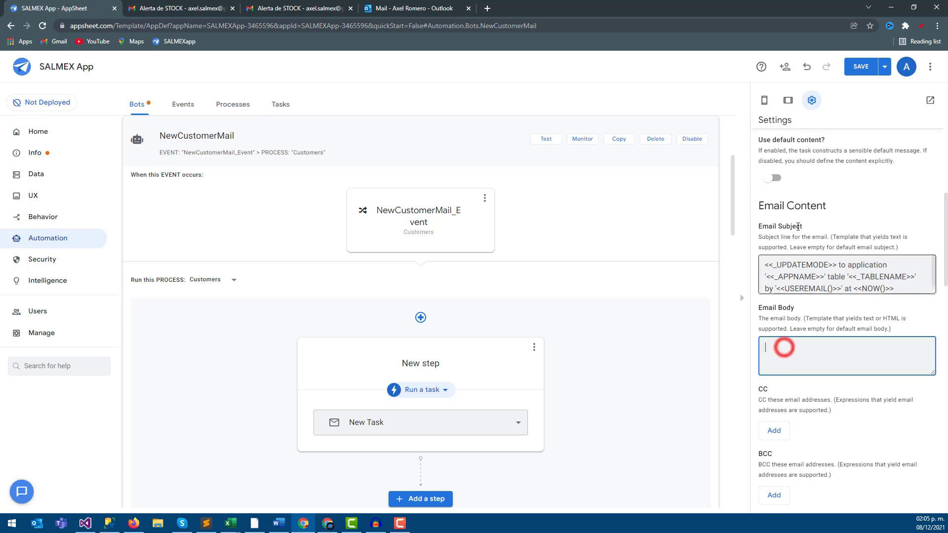
triple_click(909, 289)
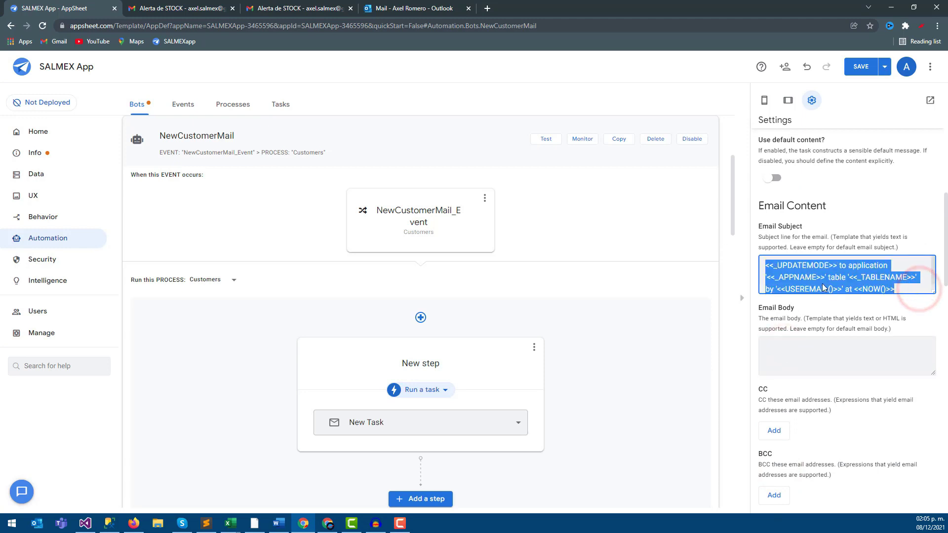
scroll(824, 287, "up", 4)
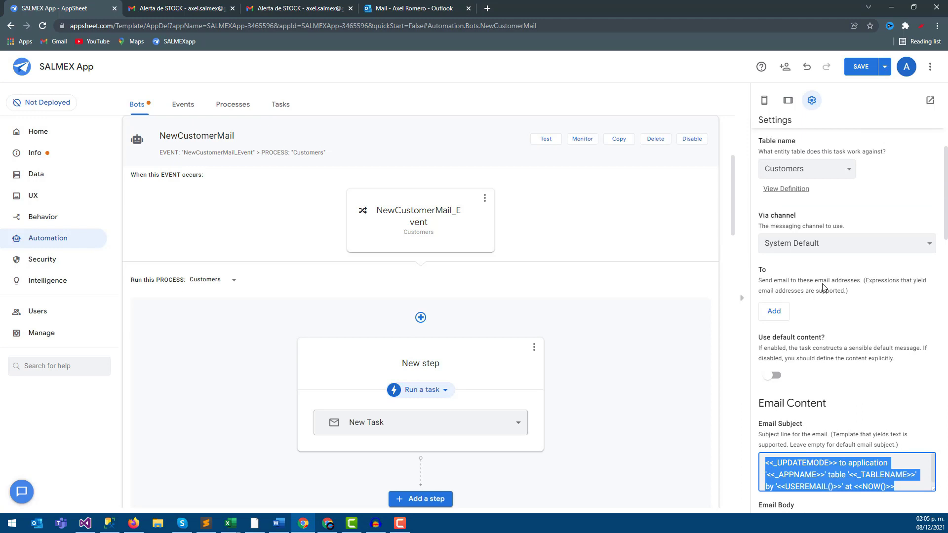
key("Delete")
scroll(795, 402, "down", 2)
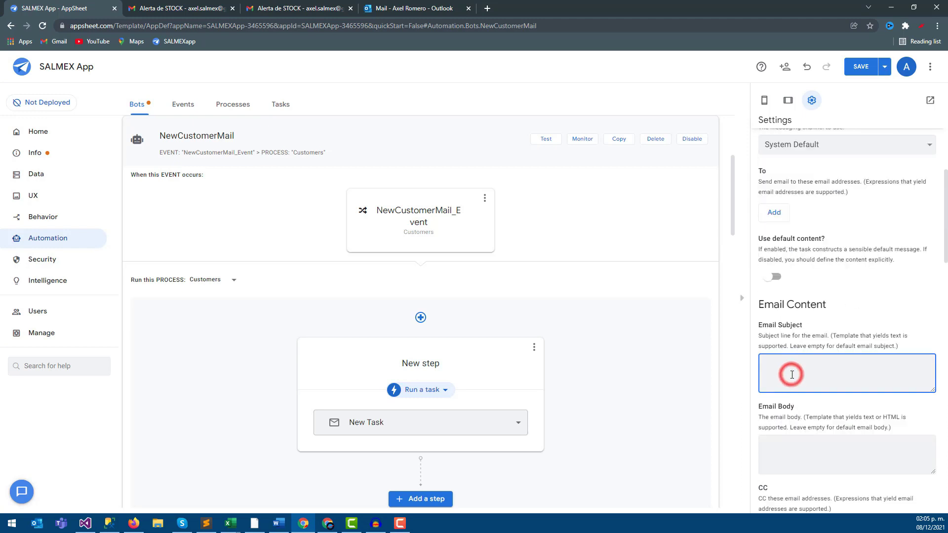
type("Cliente")
double_click(802, 372)
left_click(803, 372)
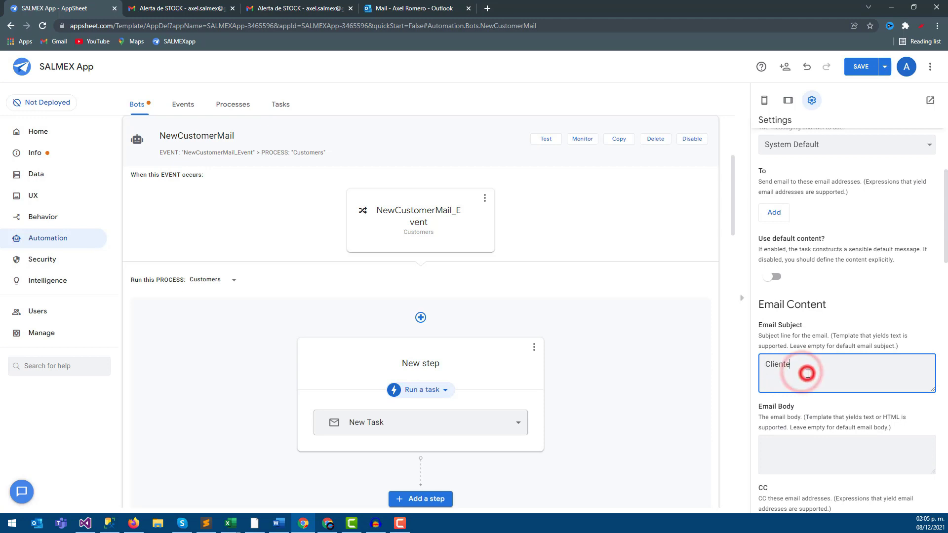
left_click(859, 75)
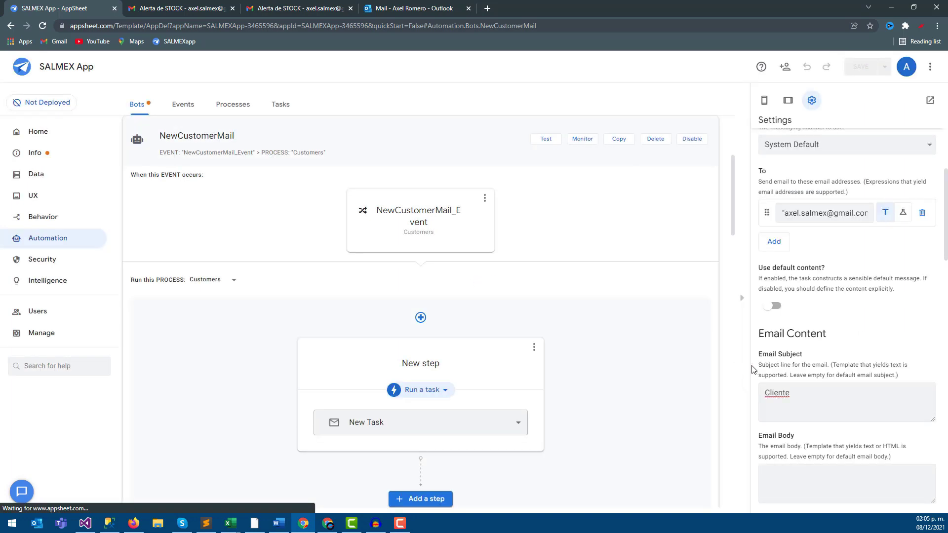
left_click(44, 183)
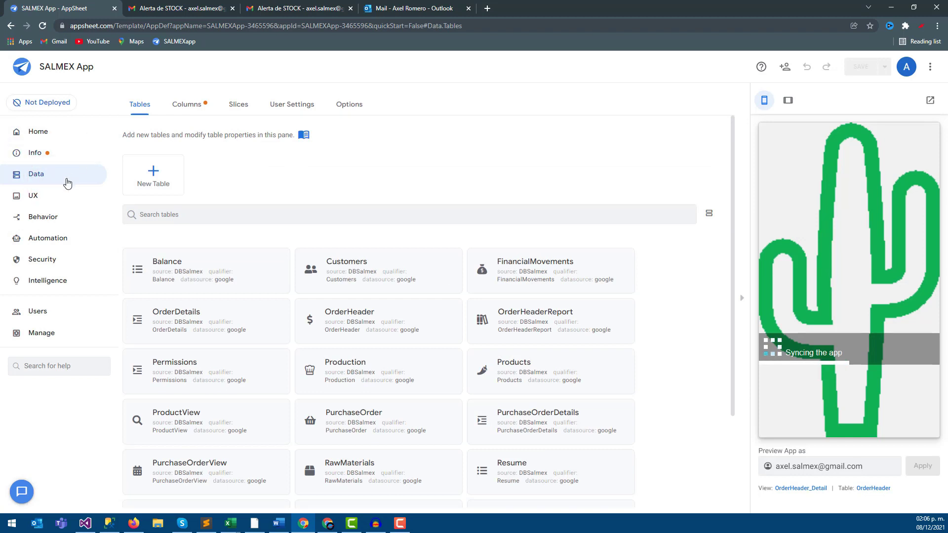
Recheck the NewCustomerMail trigger and email task, then open the UX Views page with the app preview.
left_click(48, 237)
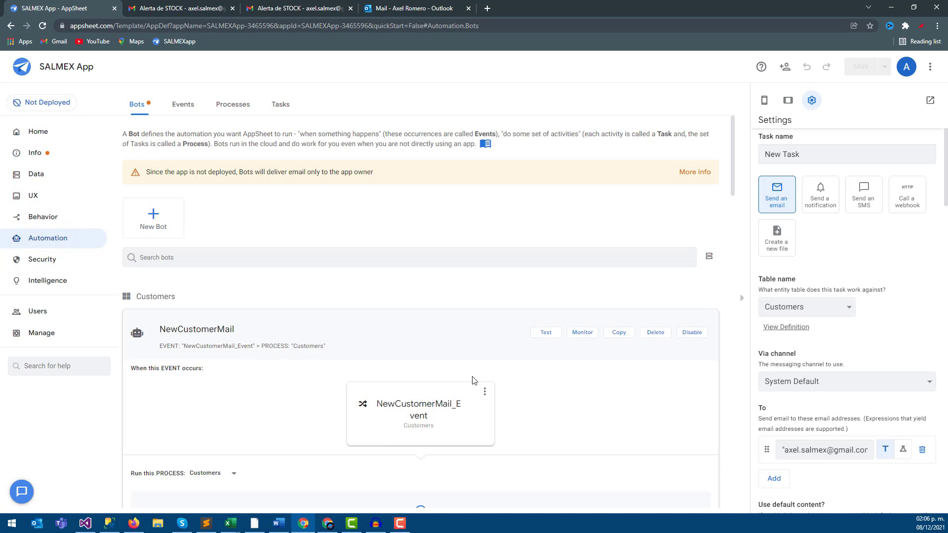
left_click(454, 406)
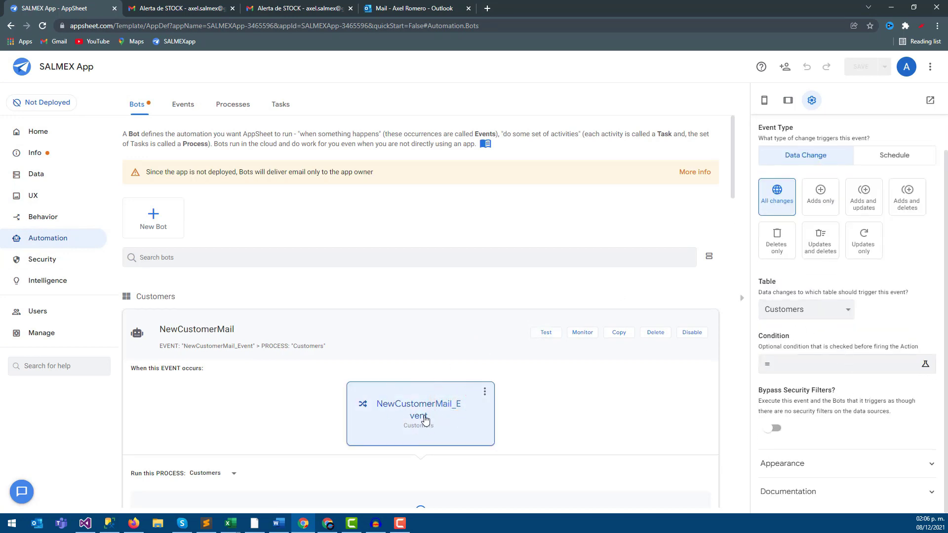
scroll(424, 419, "down", 4)
left_click(418, 364)
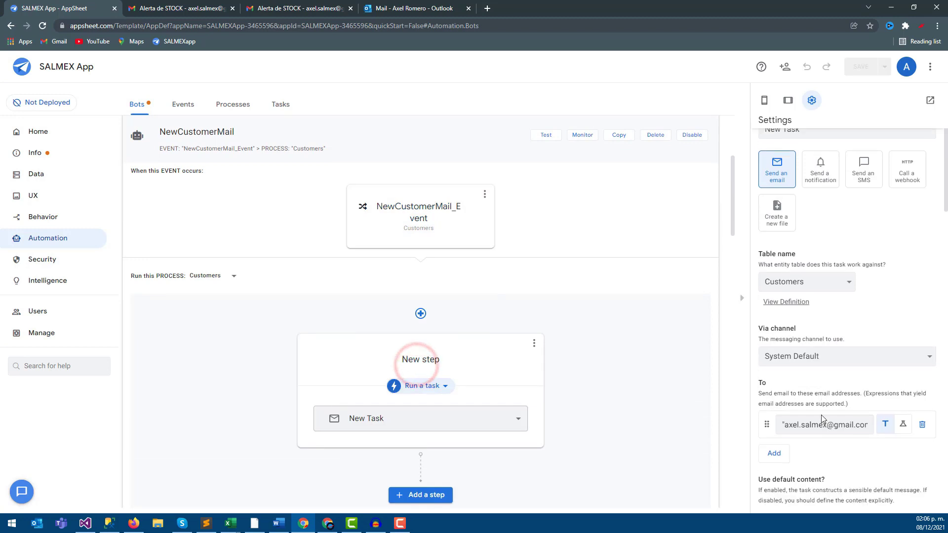
scroll(822, 419, "down", 1)
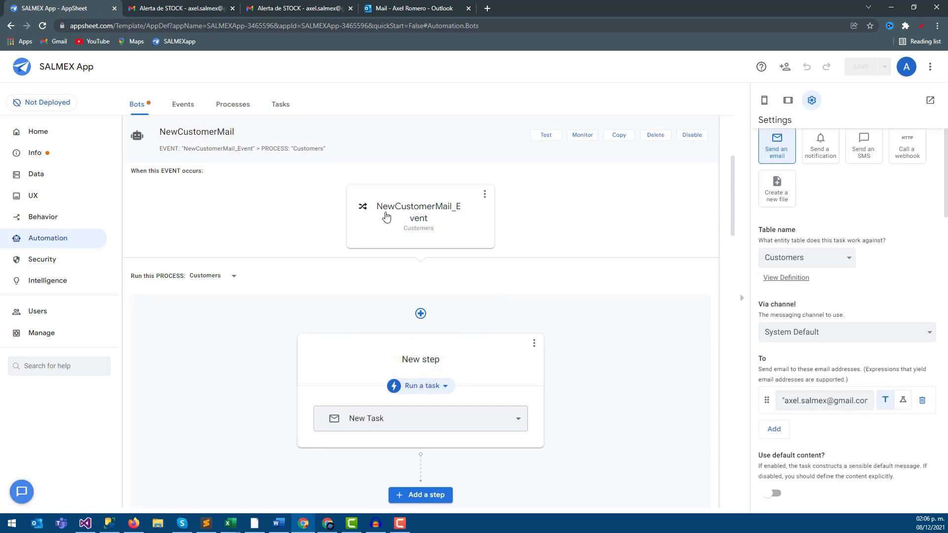
left_click(56, 196)
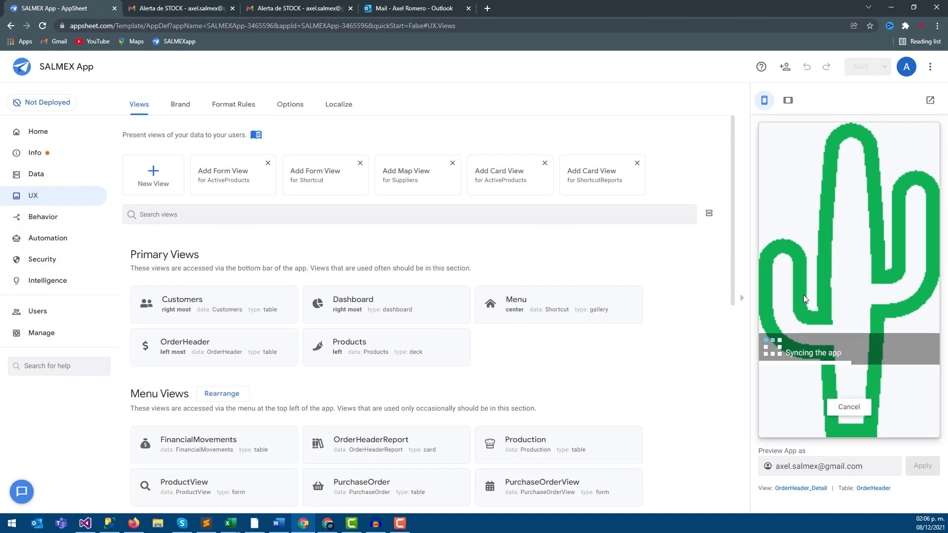
Delete test order 000308 from Pedidos in the preview app.
left_click(778, 418)
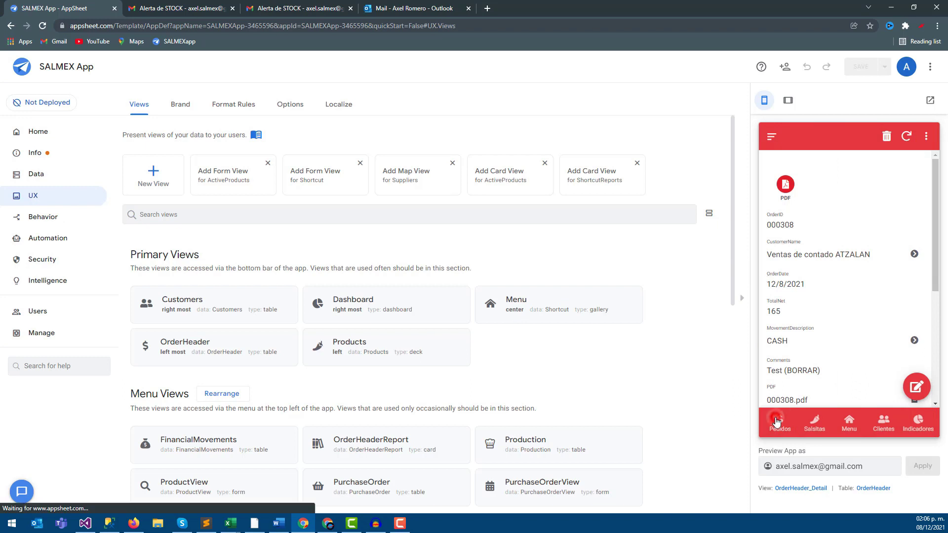
left_click(834, 203)
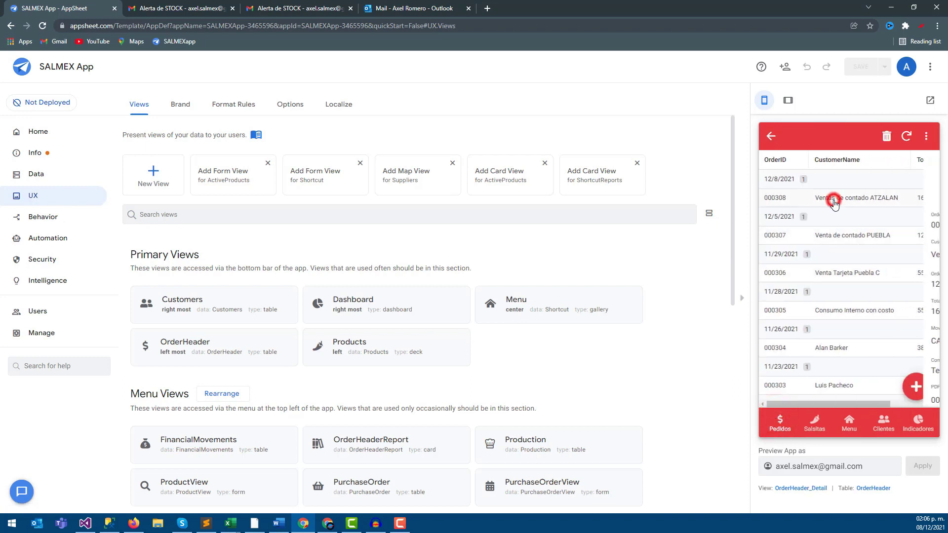
left_click(887, 138)
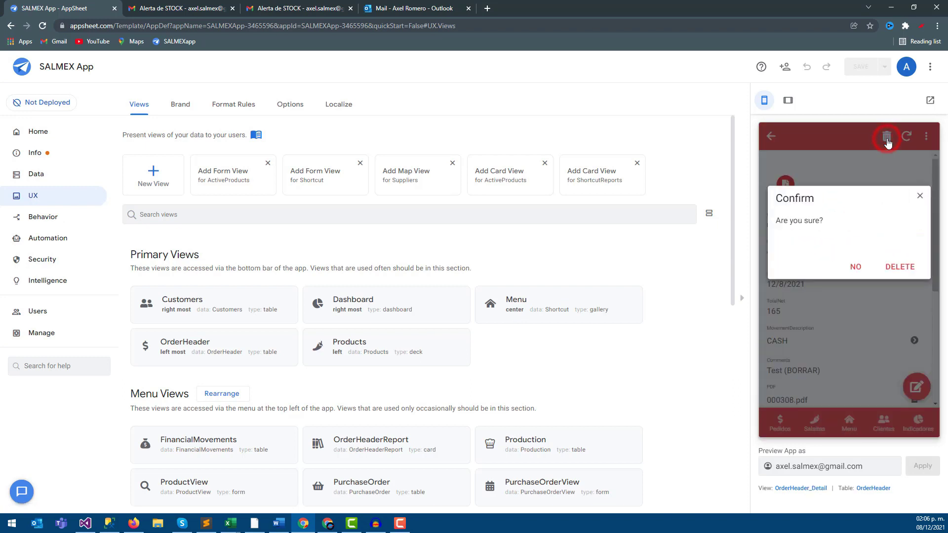
scroll(858, 269, "down", 5)
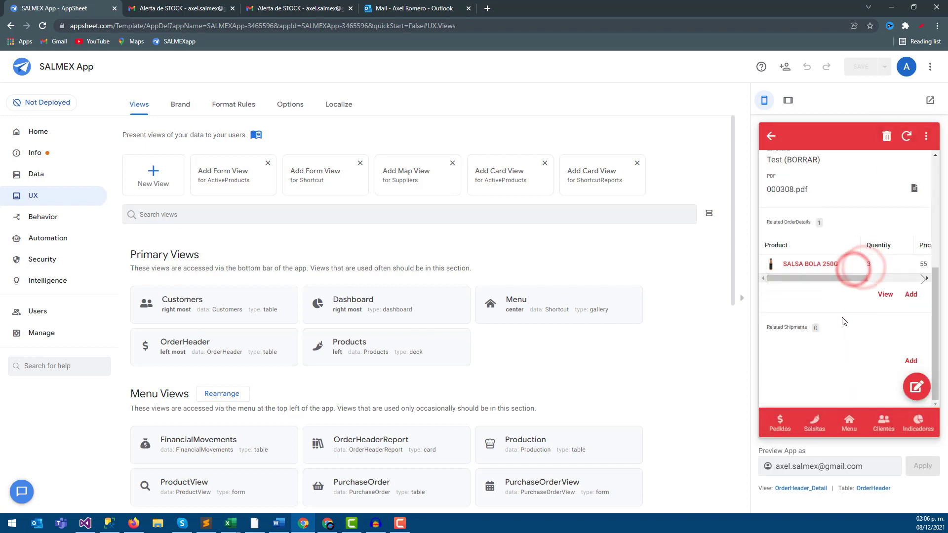
scroll(858, 269, "up", 5)
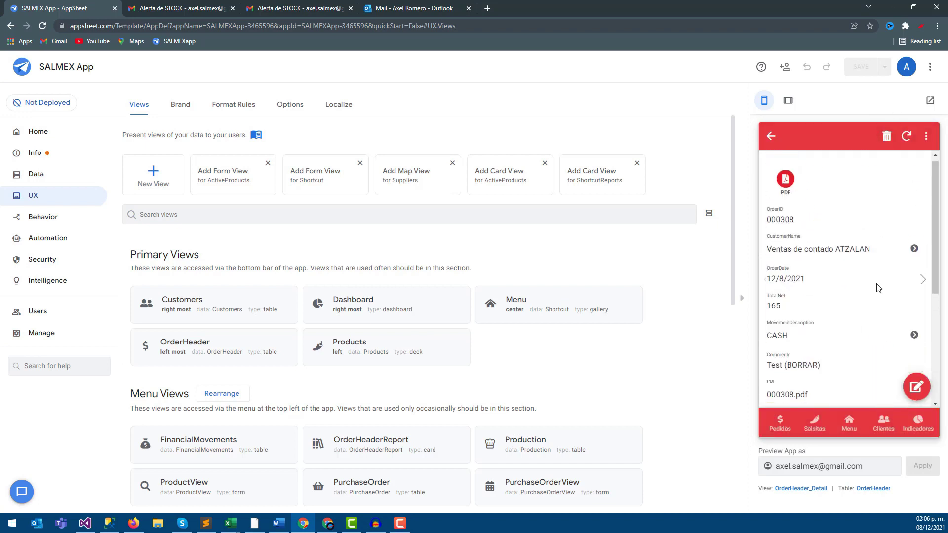
scroll(888, 314, "down", 4)
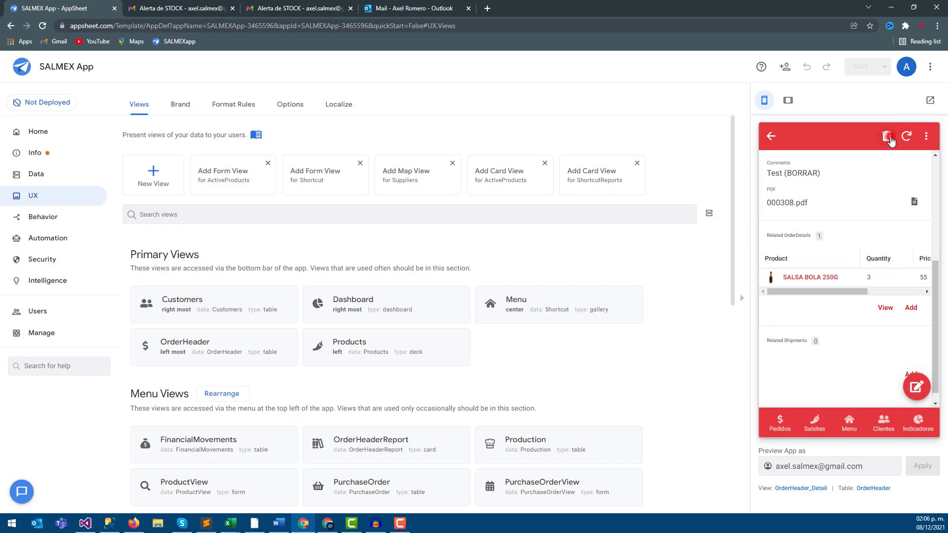
left_click(888, 138)
left_click(904, 267)
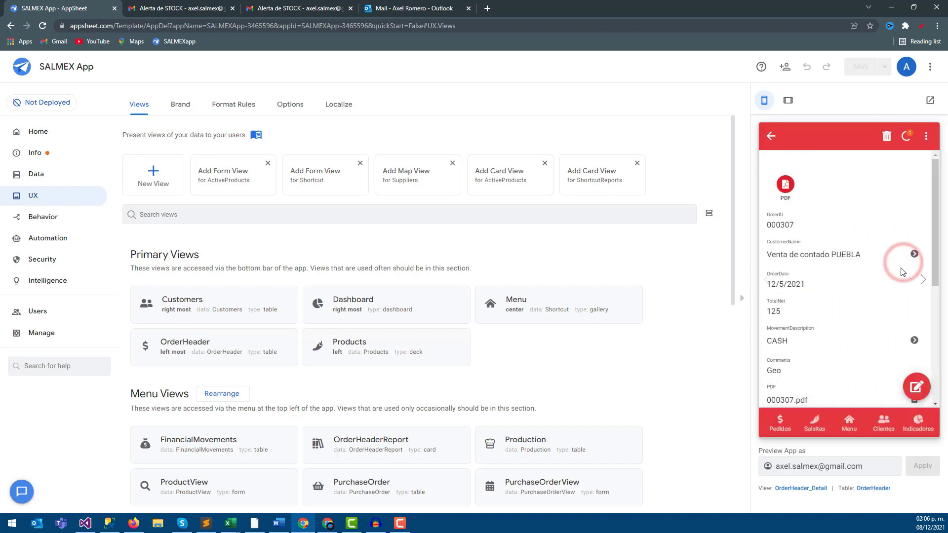
left_click(767, 138)
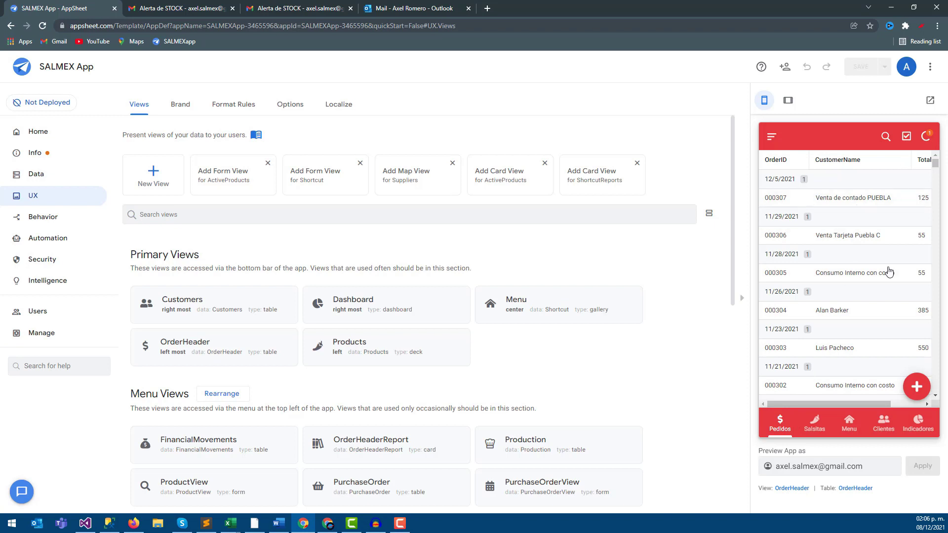
Open the preview's Menu gallery, view Proveedores, and bring up the side navigation.
left_click(850, 424)
left_click(883, 314)
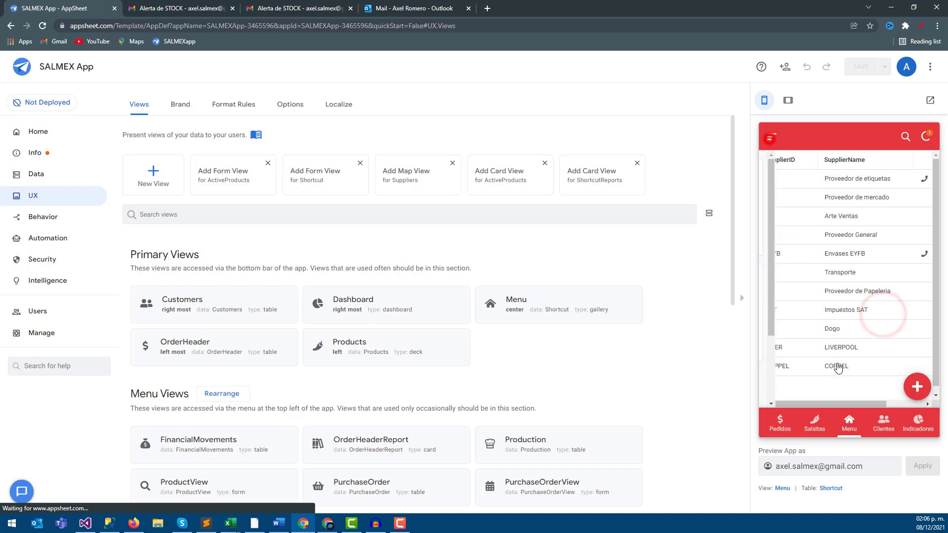
scroll(818, 366, "down", 1)
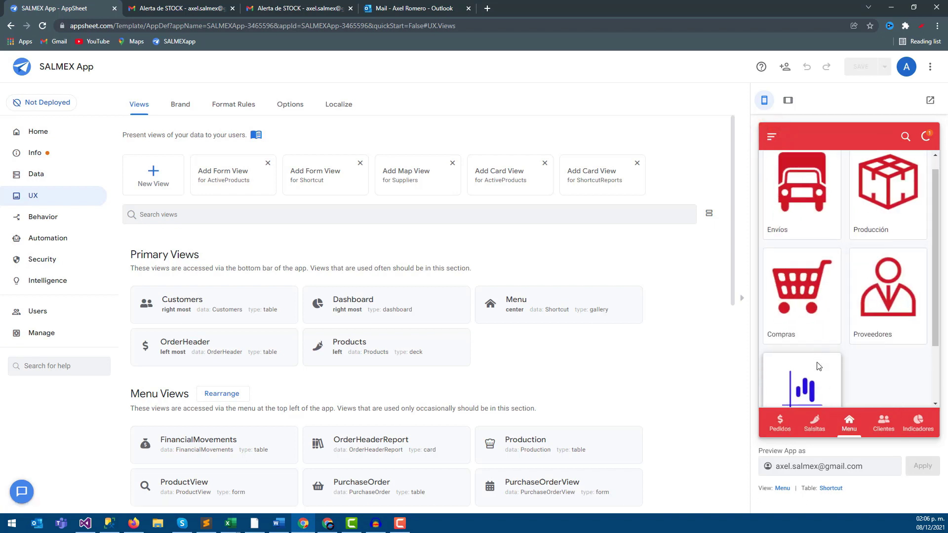
left_click(772, 137)
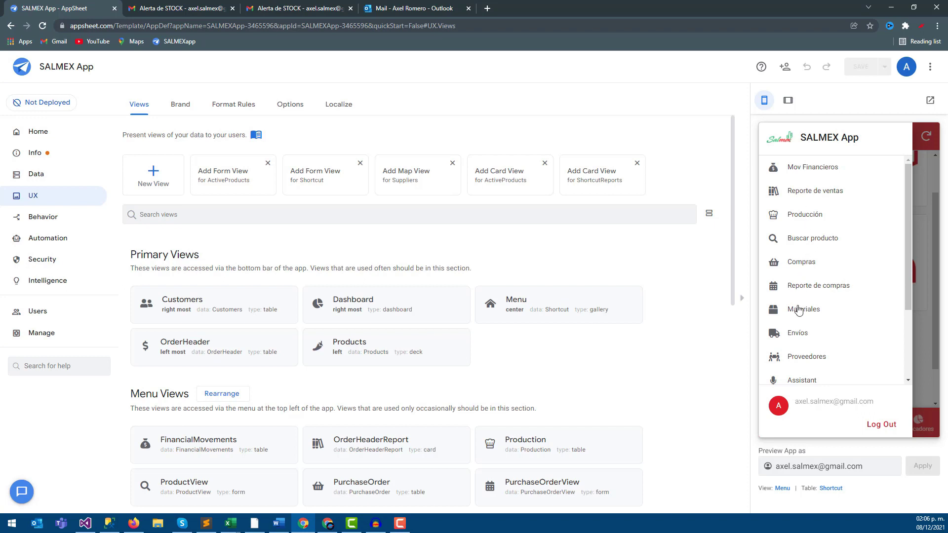
Edit the Carga Inicial customer with address Mexico and a phone number, then save and sync.
scroll(798, 344, "down", 2)
scroll(801, 328, "up", 1)
scroll(810, 277, "up", 1)
left_click(923, 328)
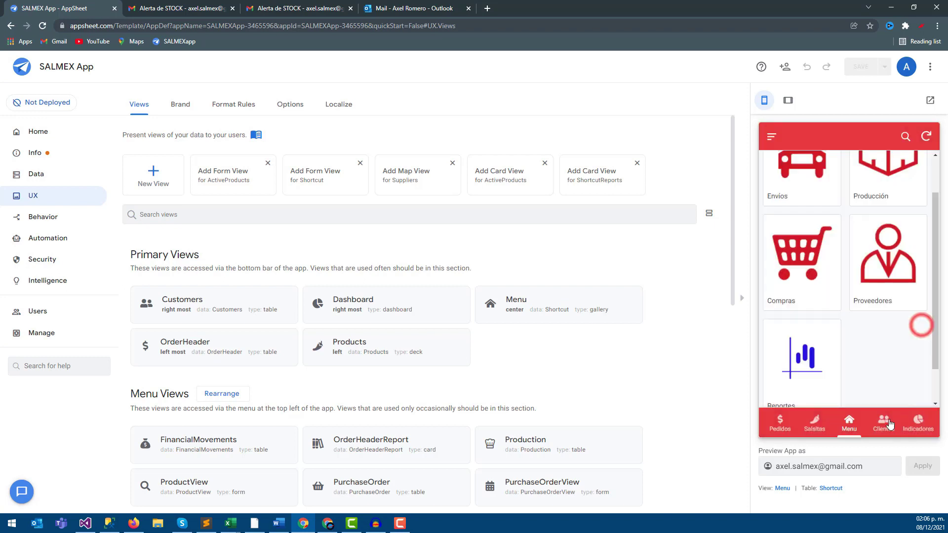
left_click(884, 423)
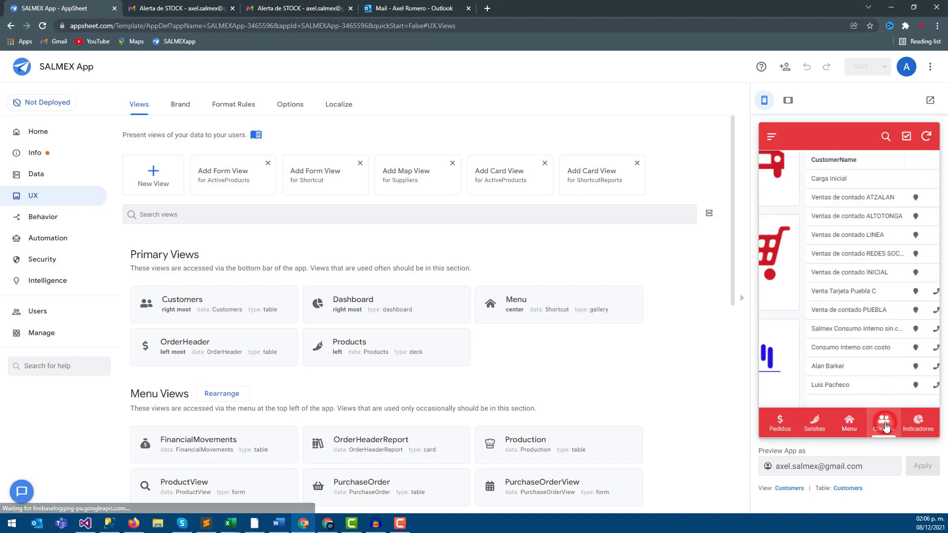
left_click(822, 183)
left_click(916, 386)
left_click(819, 286)
type("Mexico")
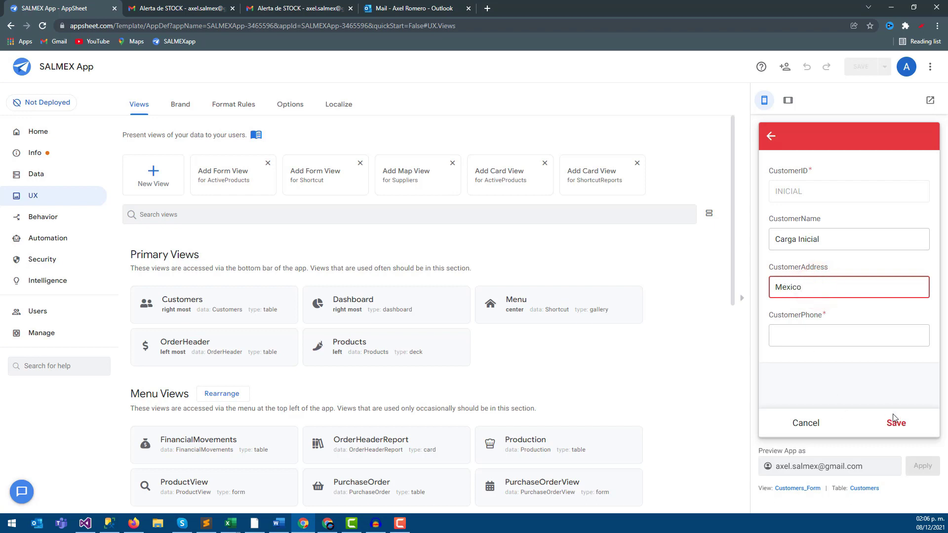
left_click(820, 341)
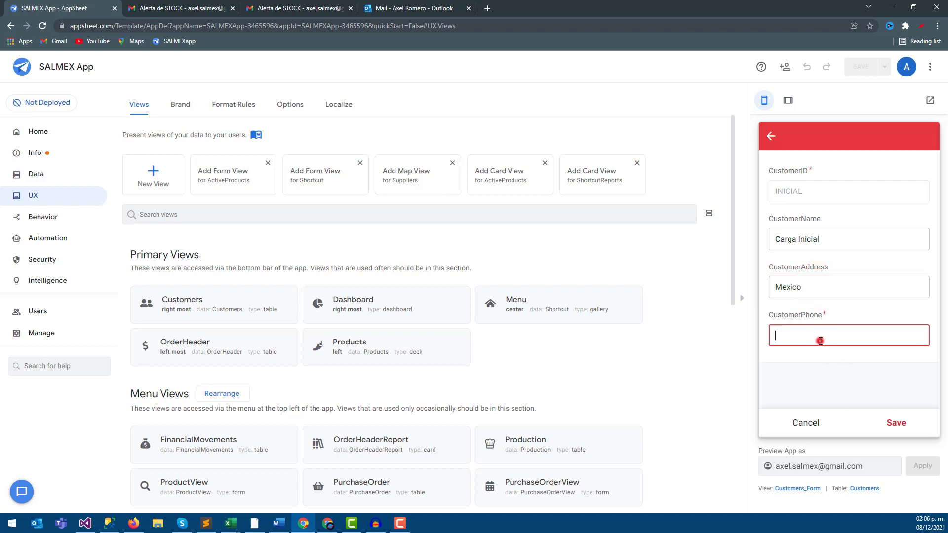
type("222445887")
left_click(894, 424)
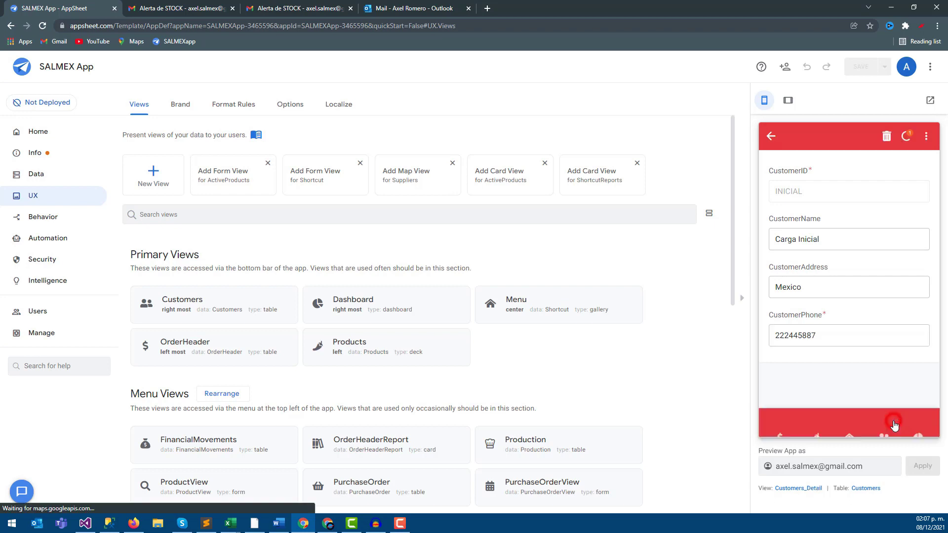
left_click(912, 143)
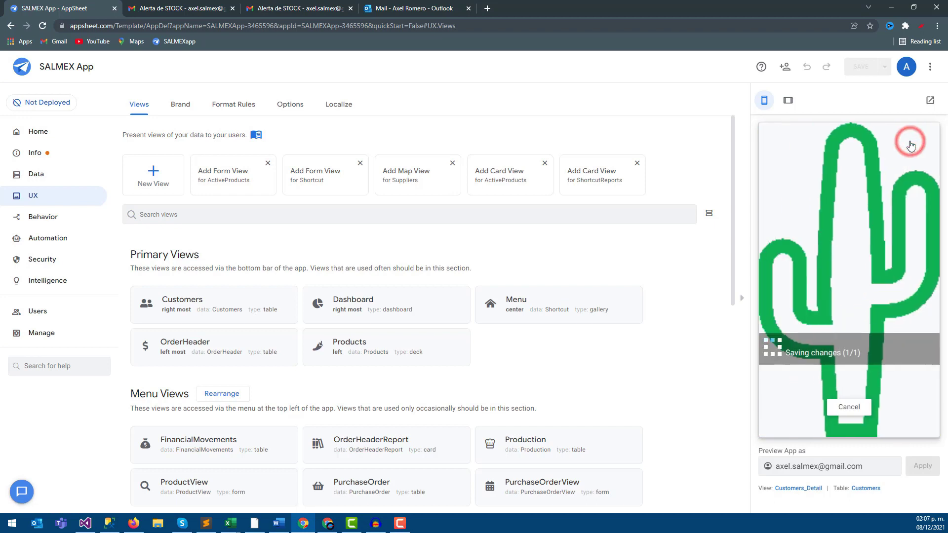
Confirm the new Cliente customer-update email arrived in the Gmail inbox.
left_click(207, 7)
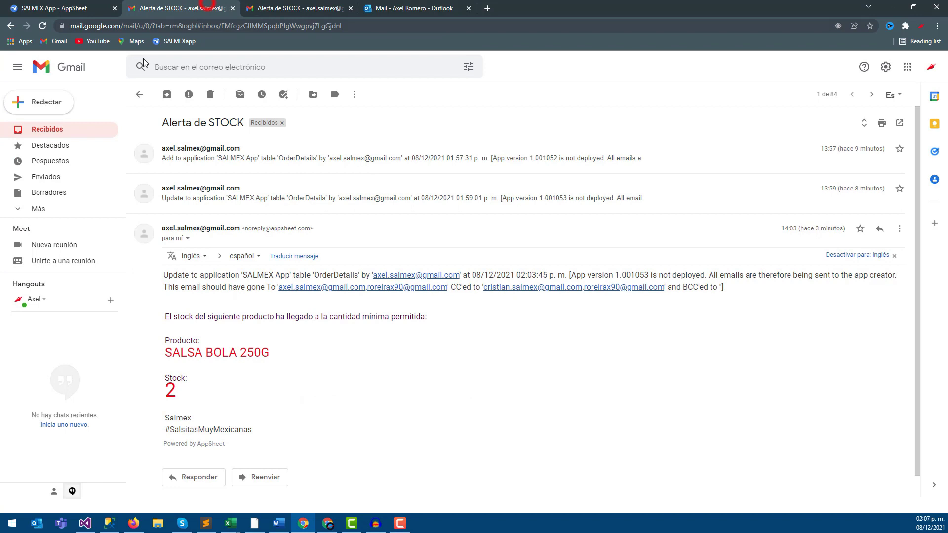
left_click(60, 133)
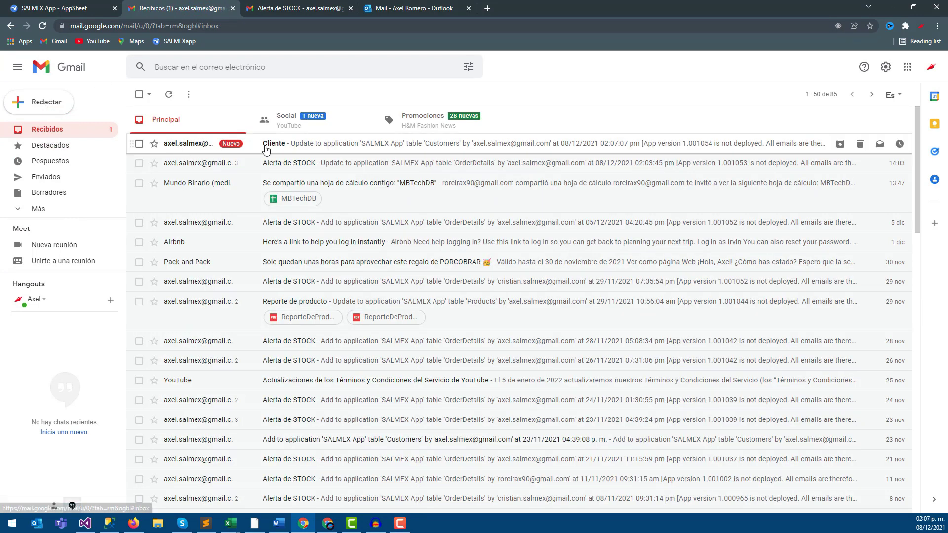
left_click(175, 145)
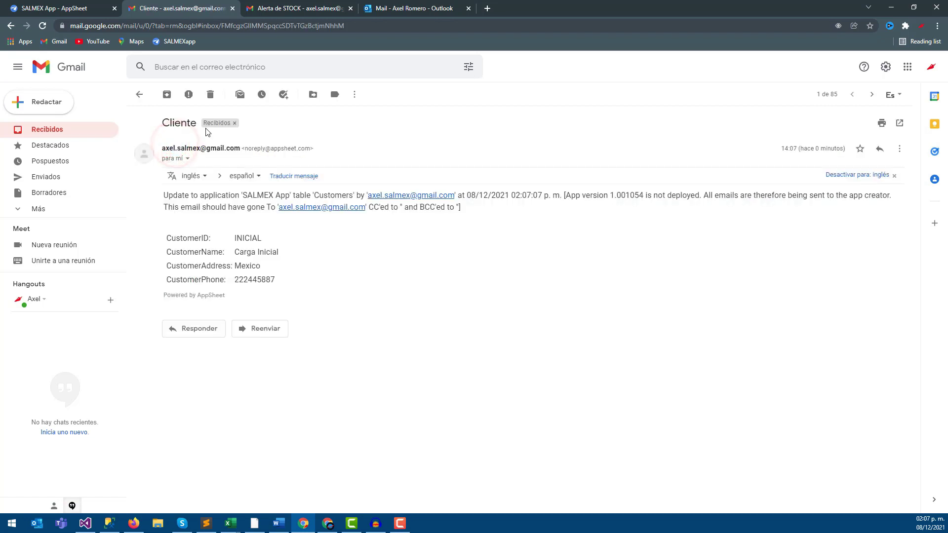
left_click(58, 134)
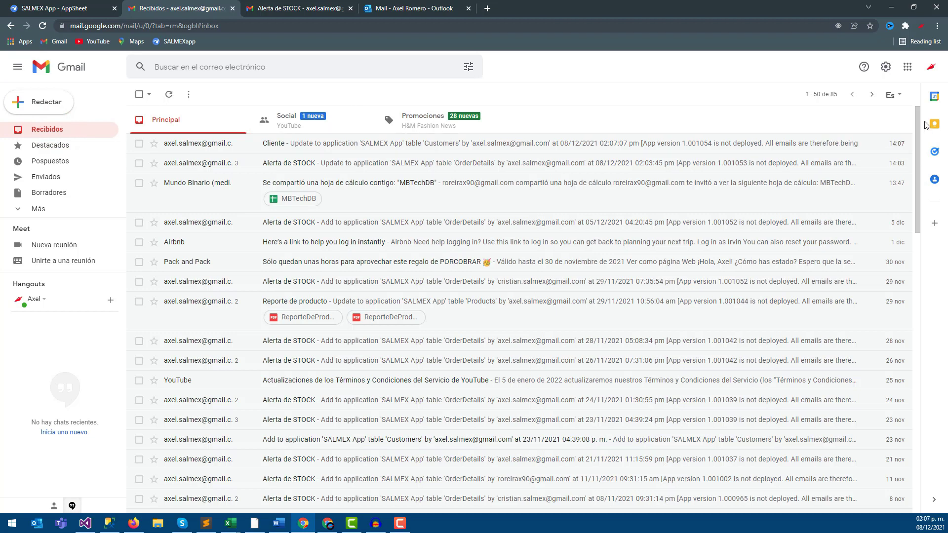
Go to Gmail's full settings, Filters and Blocked Addresses.
left_click(886, 68)
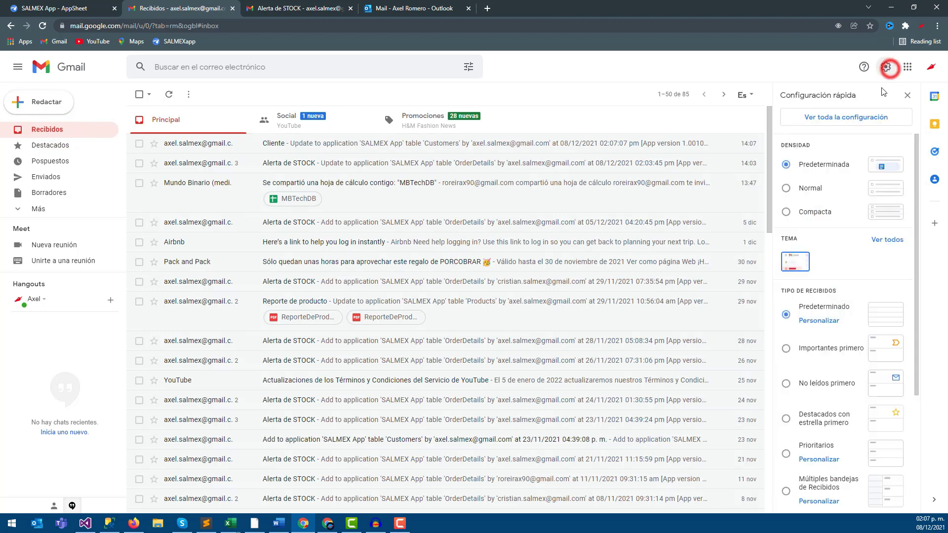
left_click(826, 123)
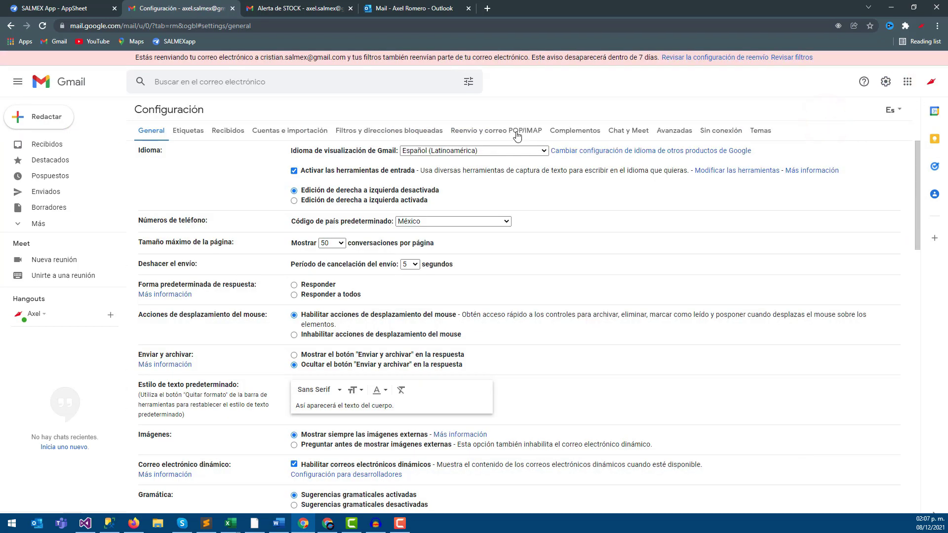
left_click(364, 130)
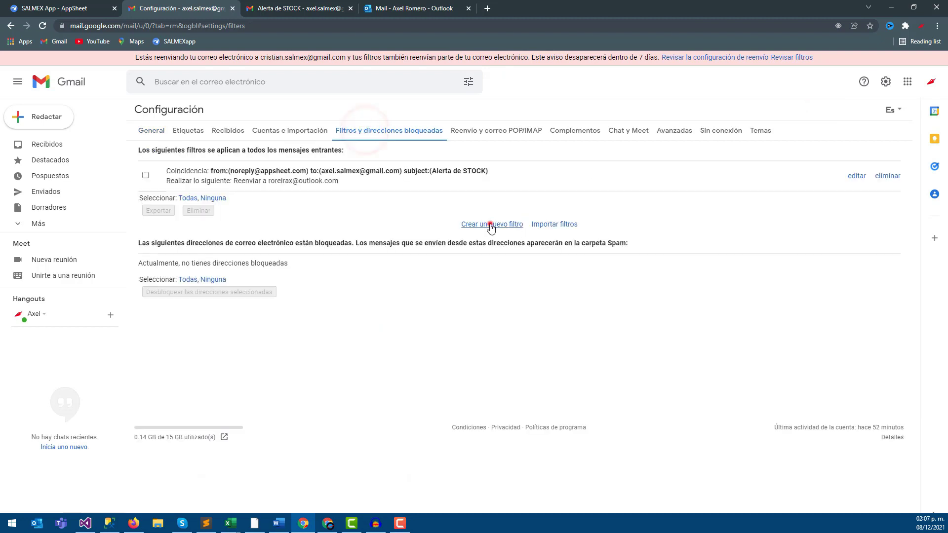
Start a new filter matching the AppSheet no-reply sender, the main account as recipient, and subject Cliente.
left_click(490, 224)
left_click(213, 107)
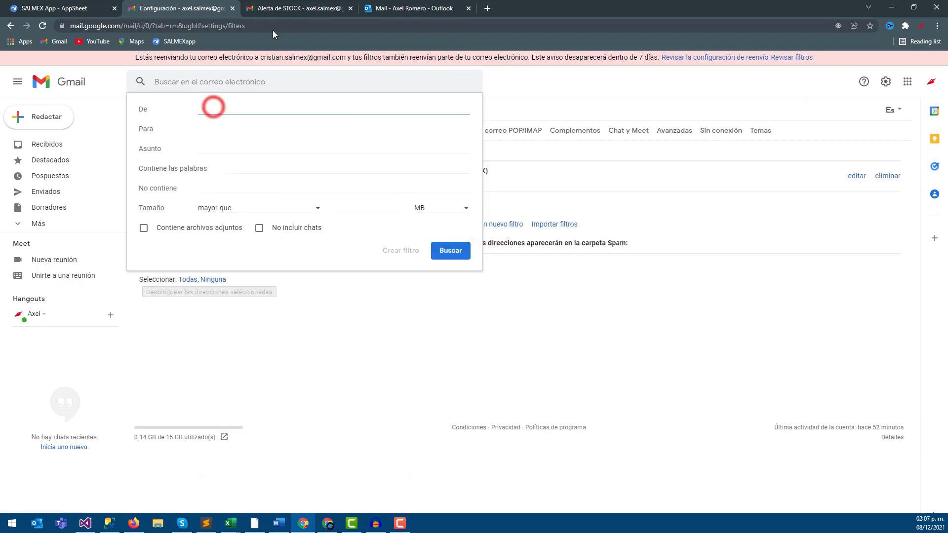
type("Alerta de STOCK")
left_click(281, 9)
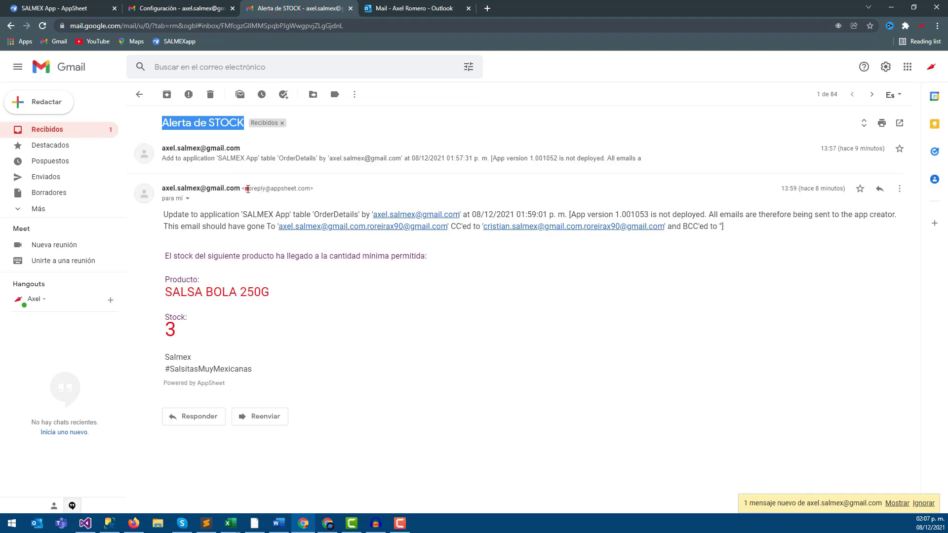
left_click_drag(245, 189, 311, 190)
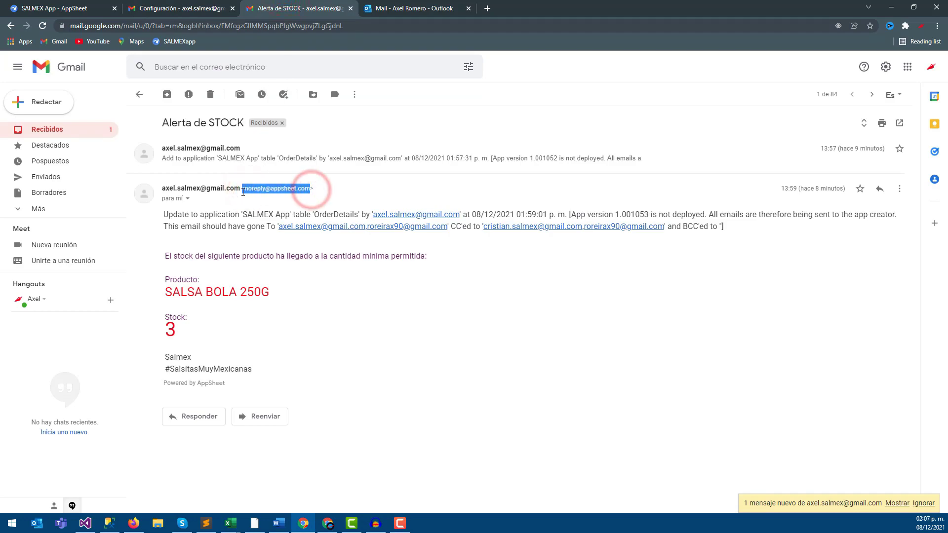
left_click(197, 6)
key("ctrl+v")
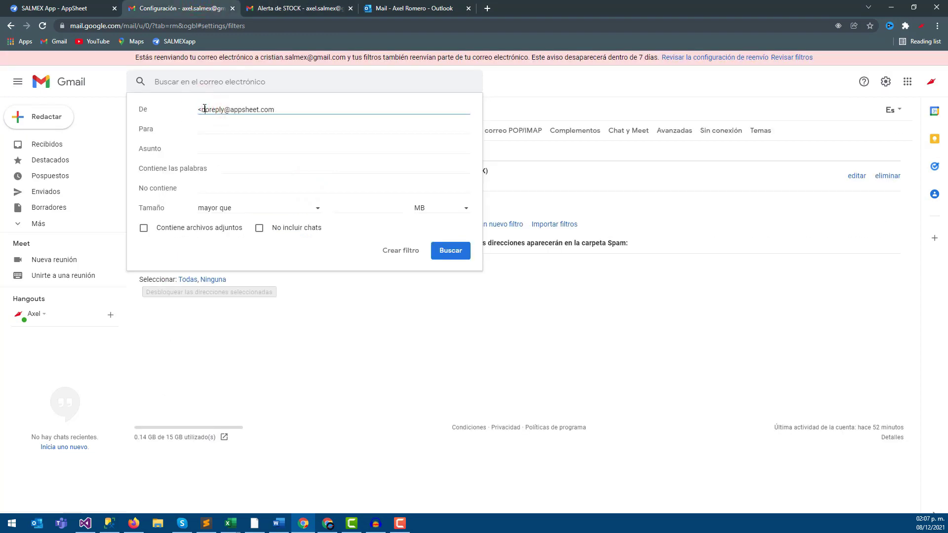
left_click(206, 129)
type("axel")
left_click(241, 180)
left_click(226, 148)
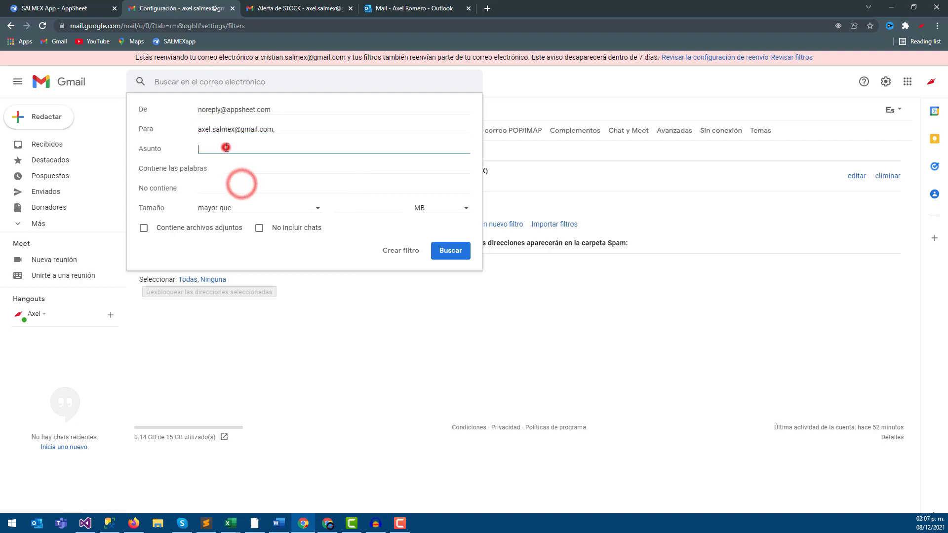
type("Cliente")
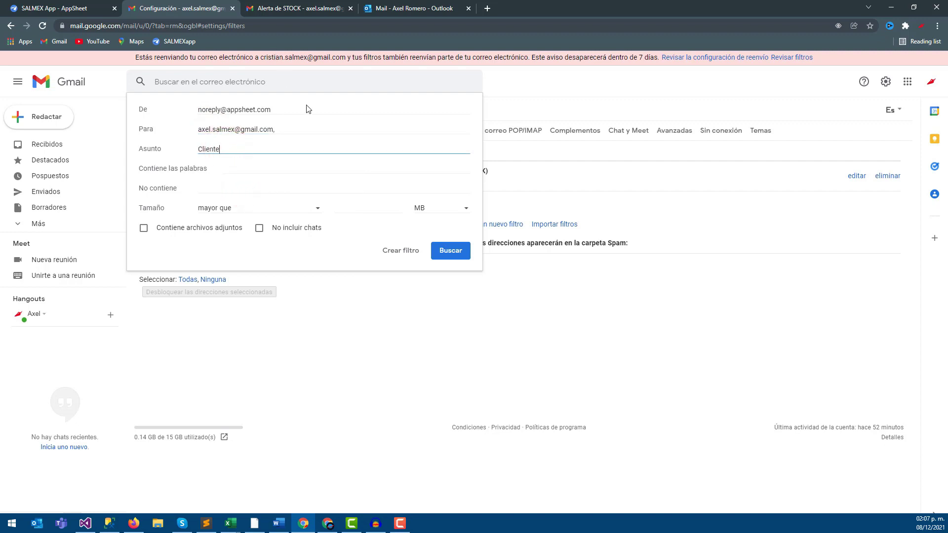
Set the filter to forward matches to the second Gmail account and create it.
left_click(398, 250)
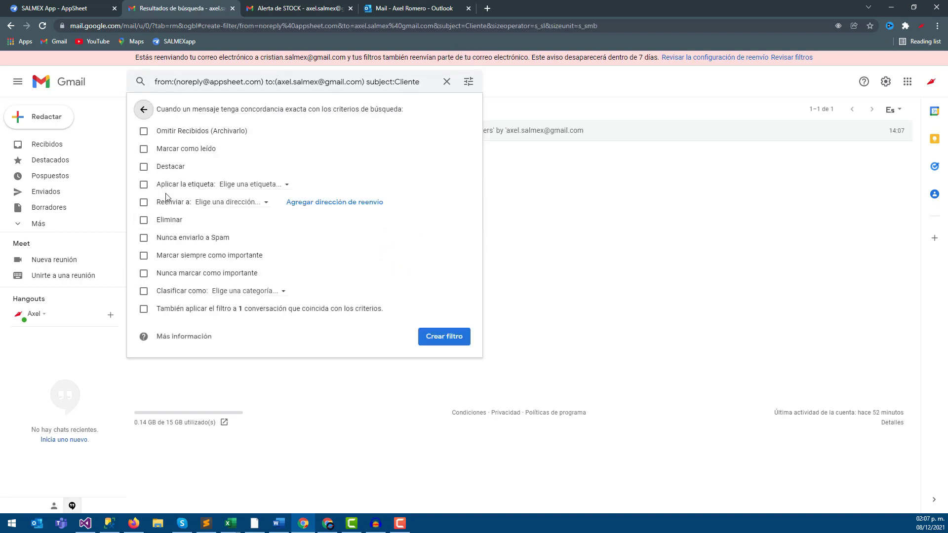
left_click(144, 202)
left_click(239, 203)
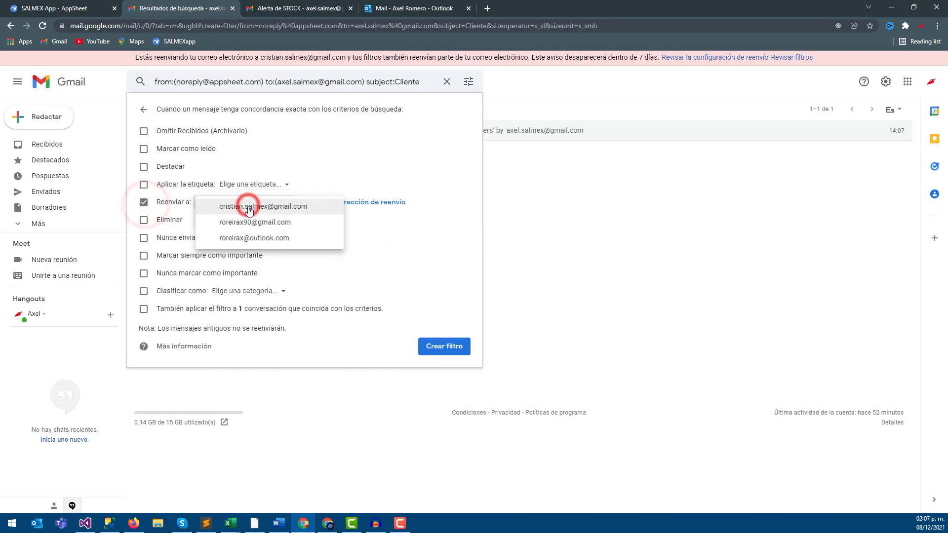
left_click(261, 225)
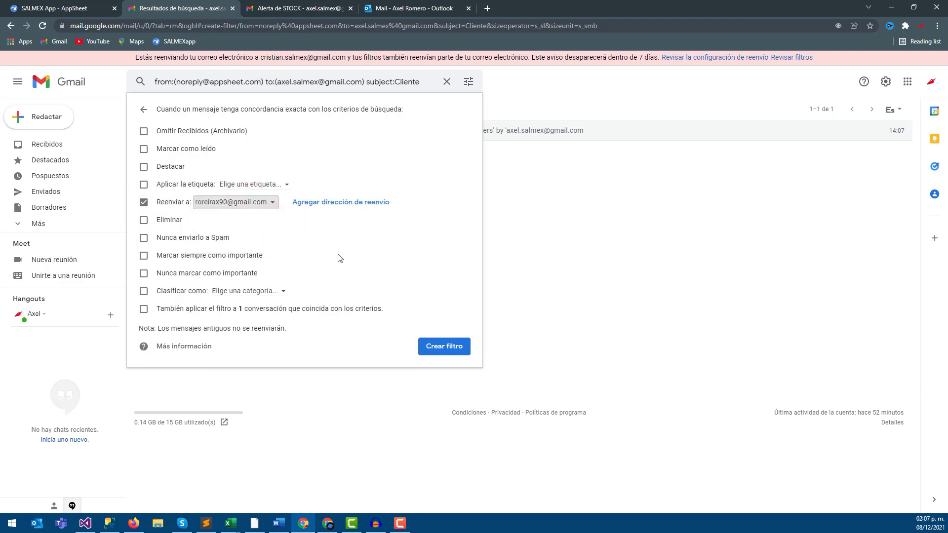
left_click(435, 346)
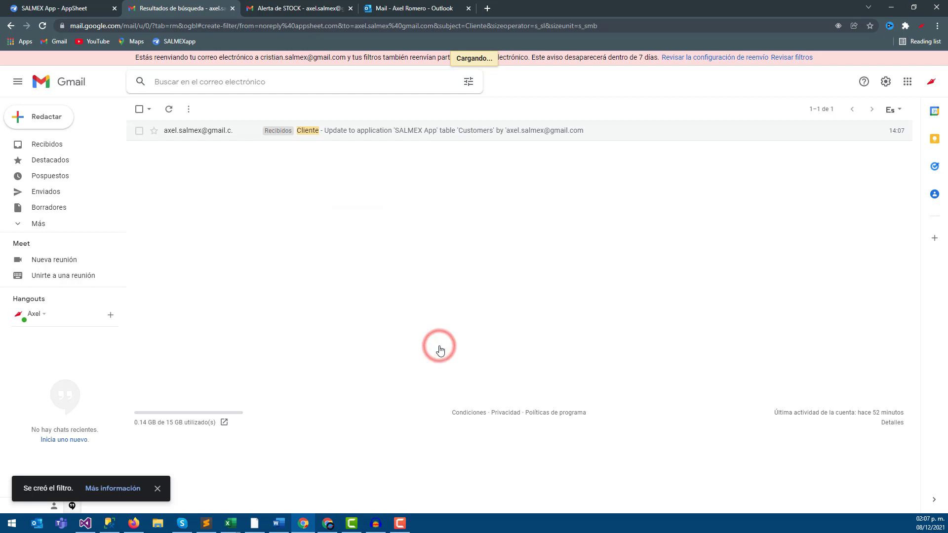
In the AppSheet preview, change Carga Inicial's address to México, save, and sync the app.
left_click(97, 6)
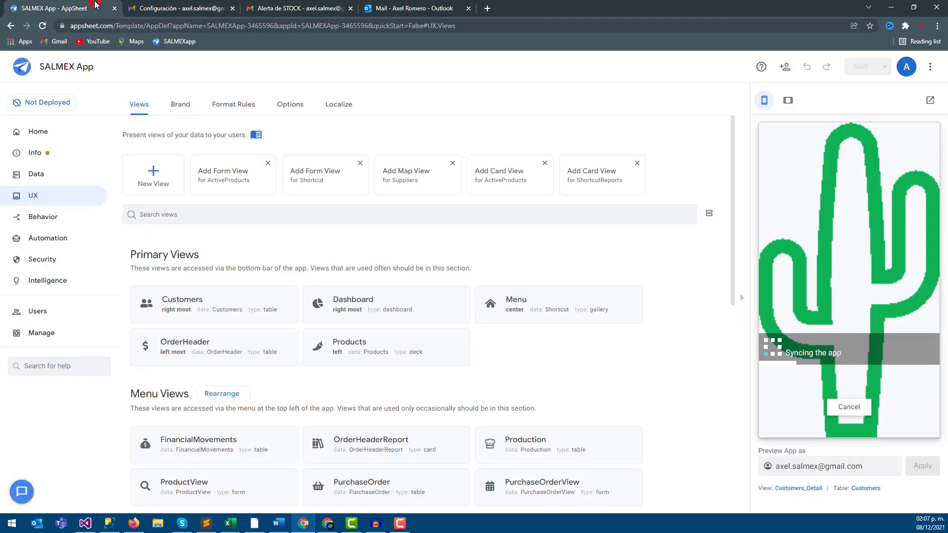
left_click(53, 153)
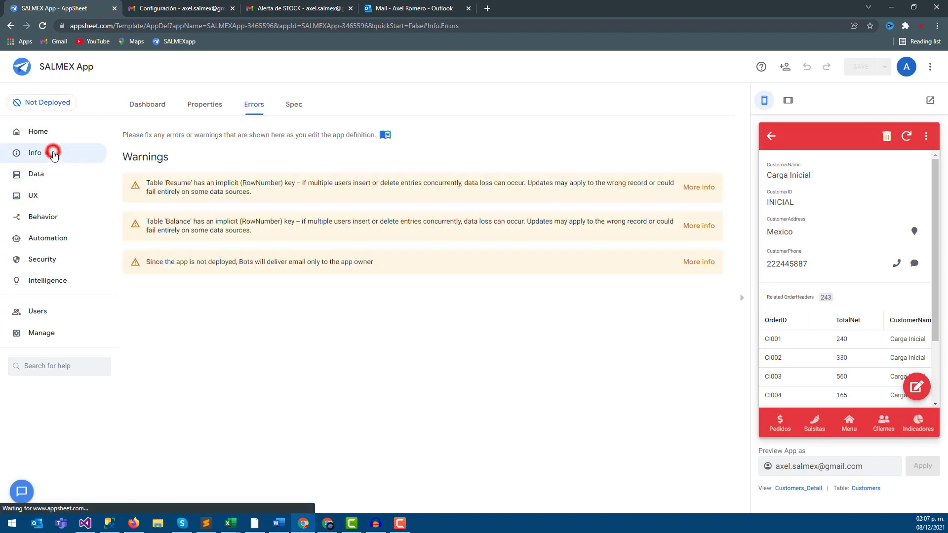
left_click(47, 198)
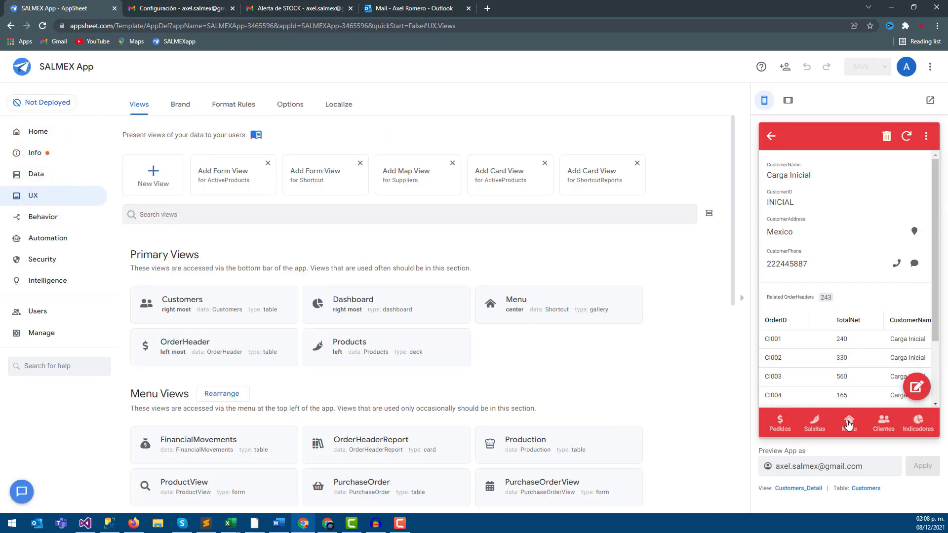
left_click(916, 386)
left_click(817, 291)
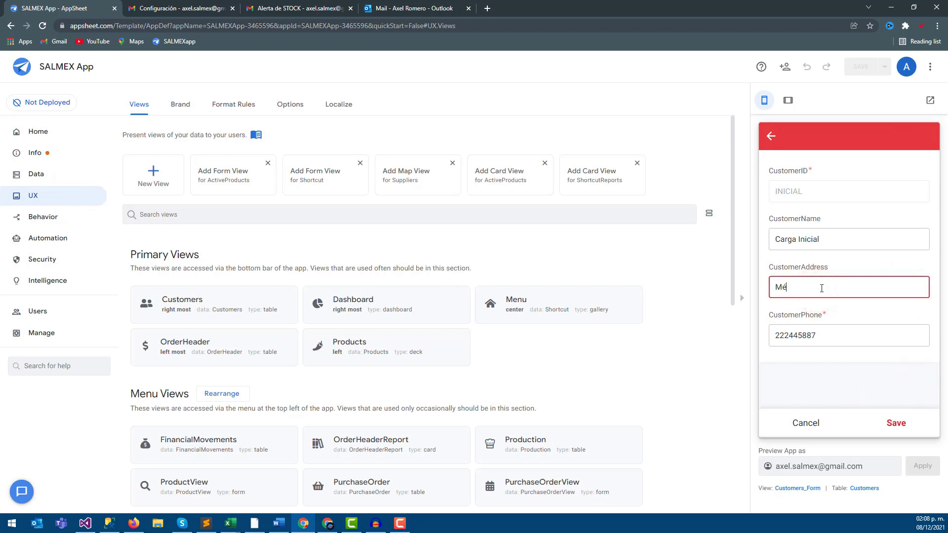
left_click(897, 423)
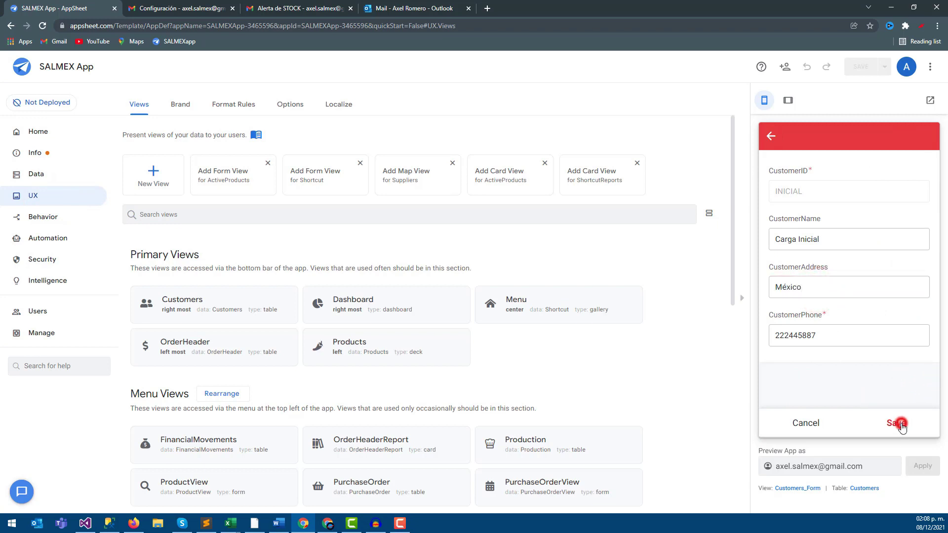
left_click(909, 139)
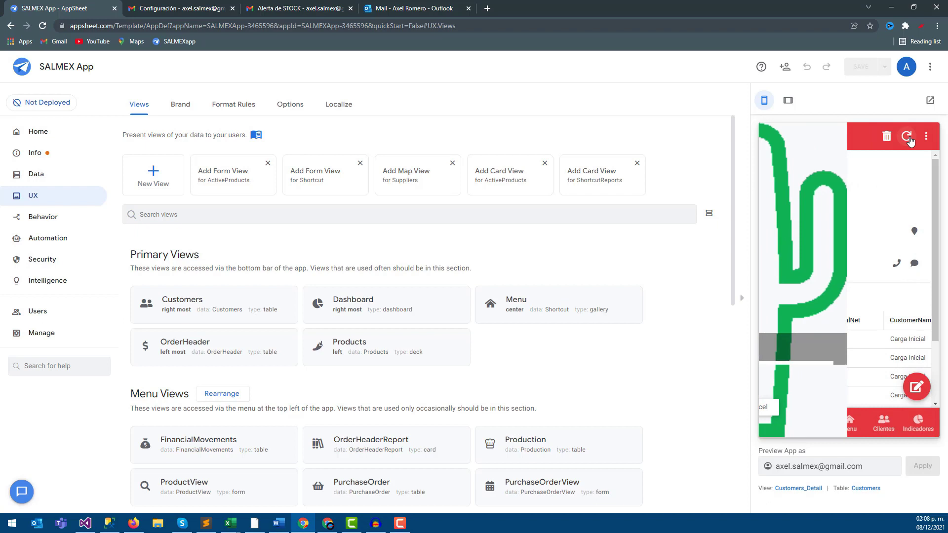
left_click(769, 136)
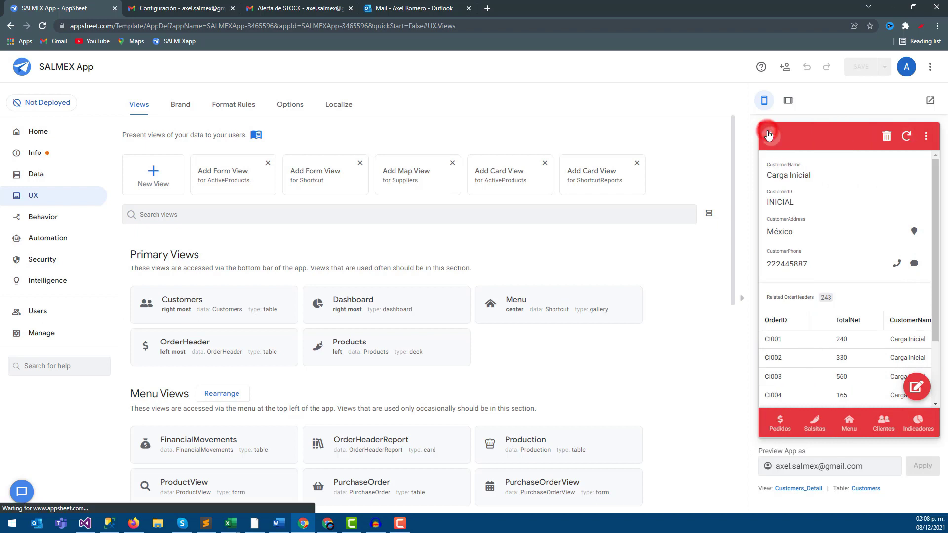
left_click(147, 8)
Open the new Cliente update email in the main Gmail inbox and select the sender's address.
left_click(57, 143)
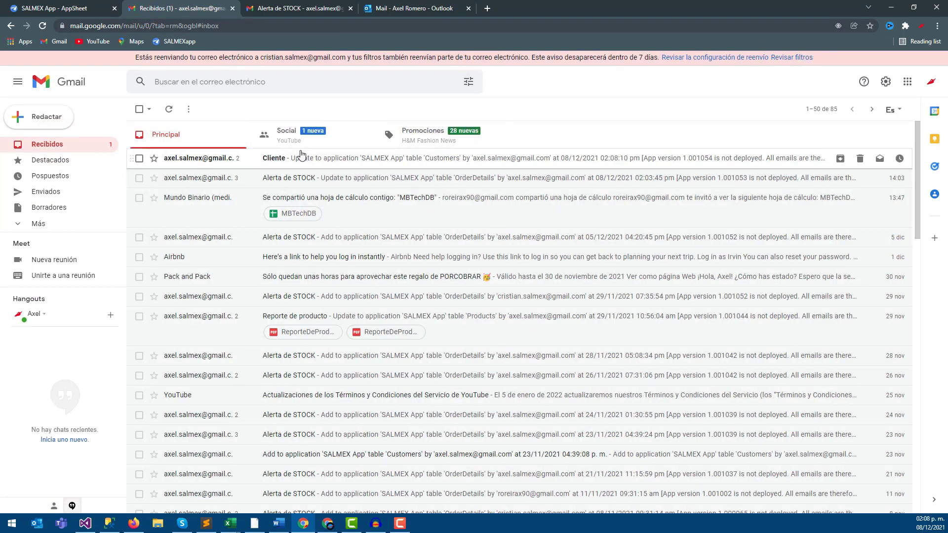
left_click(195, 159)
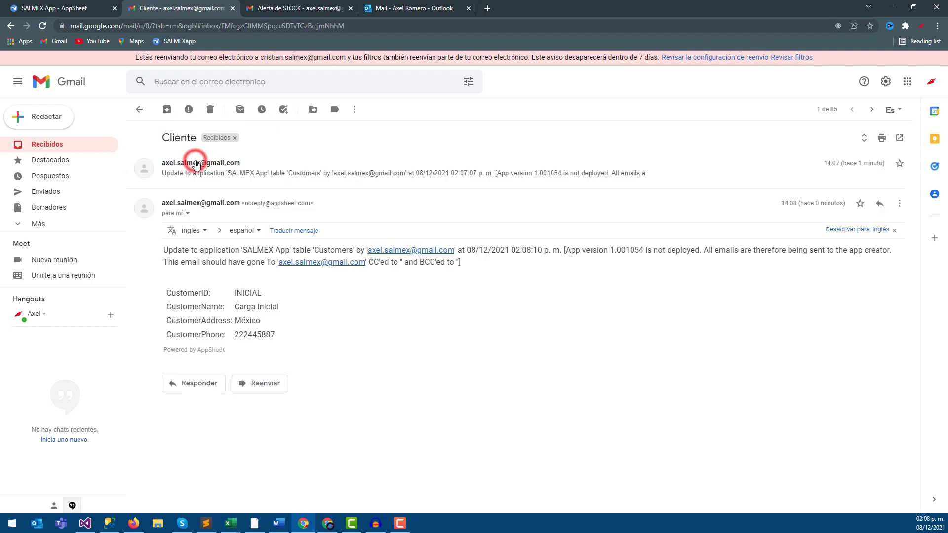
left_click_drag(269, 335, 162, 203)
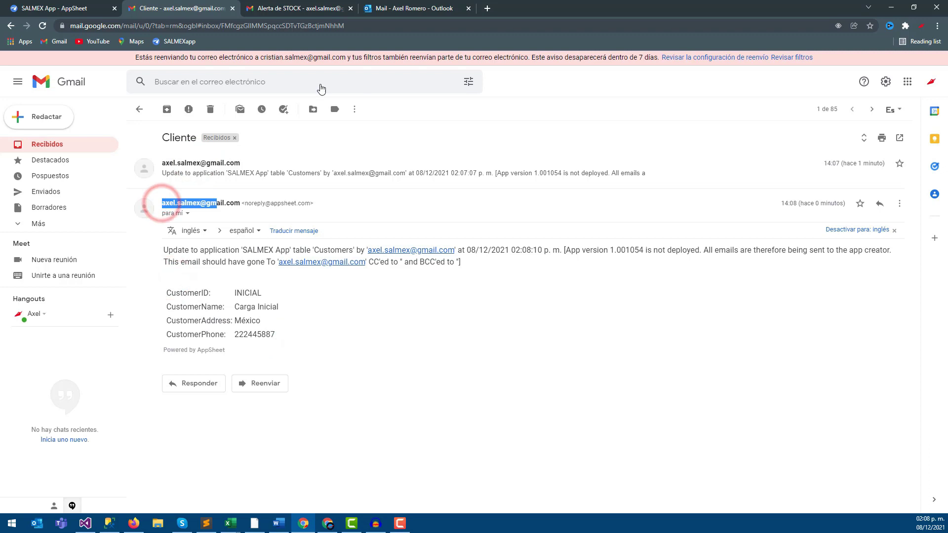
Check Outlook, then open the forwarded Cliente email in the second Gmail account side by side.
left_click(393, 8)
left_click(90, 171)
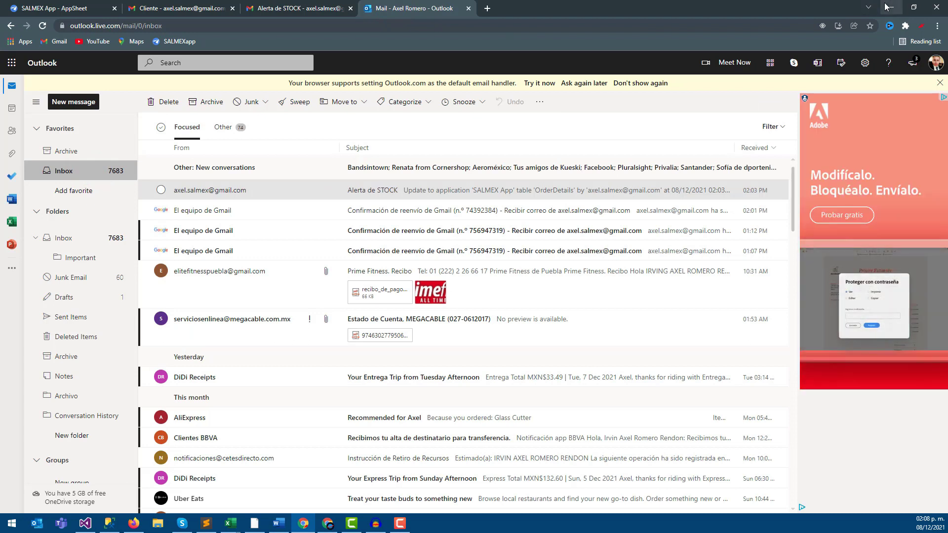
left_click(887, 6)
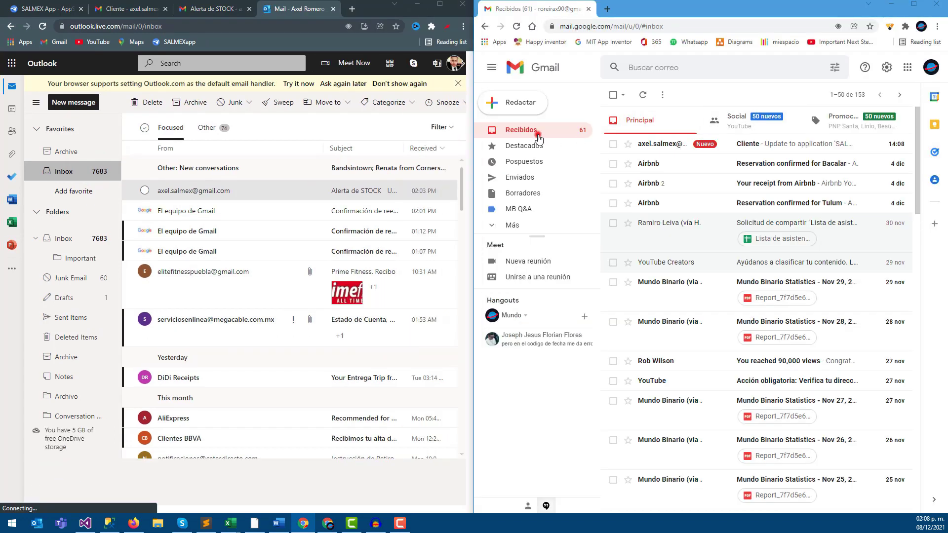
left_click(542, 138)
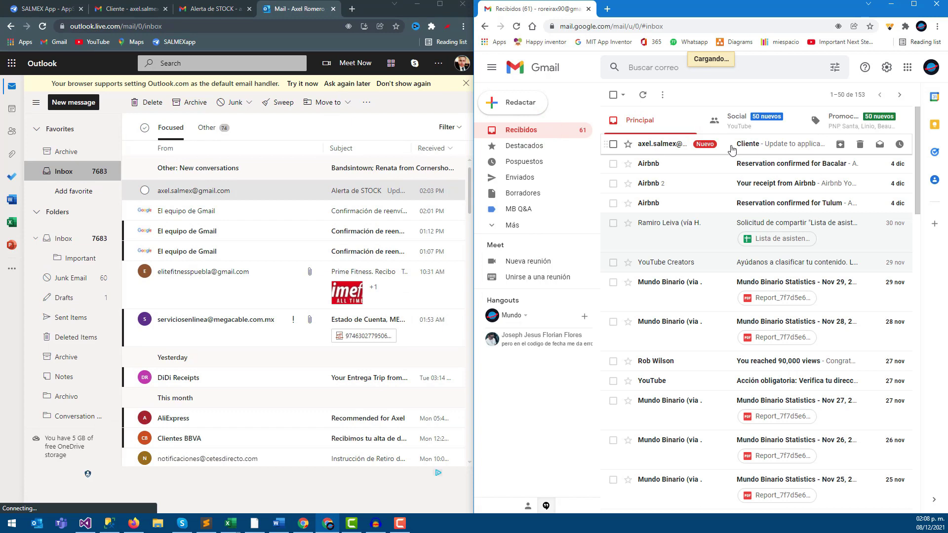
left_click(659, 144)
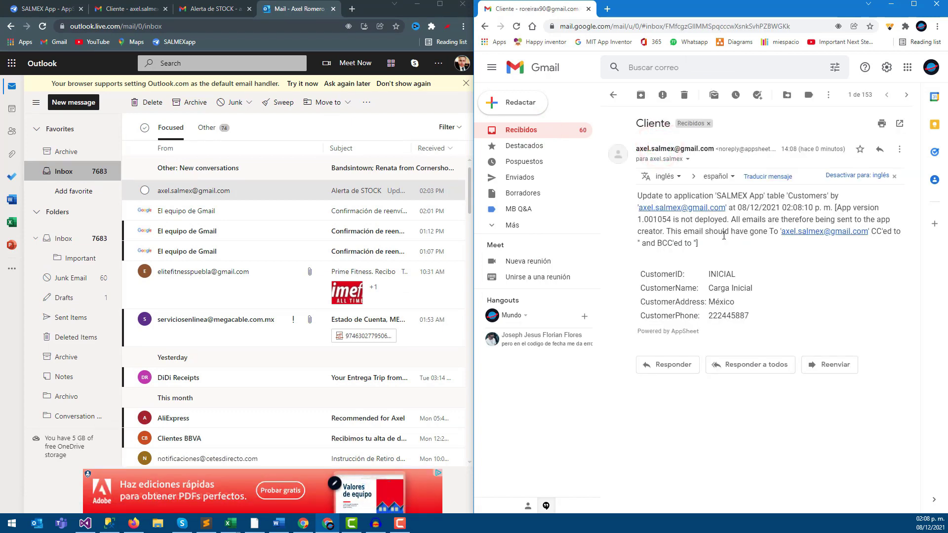
left_click(214, 5)
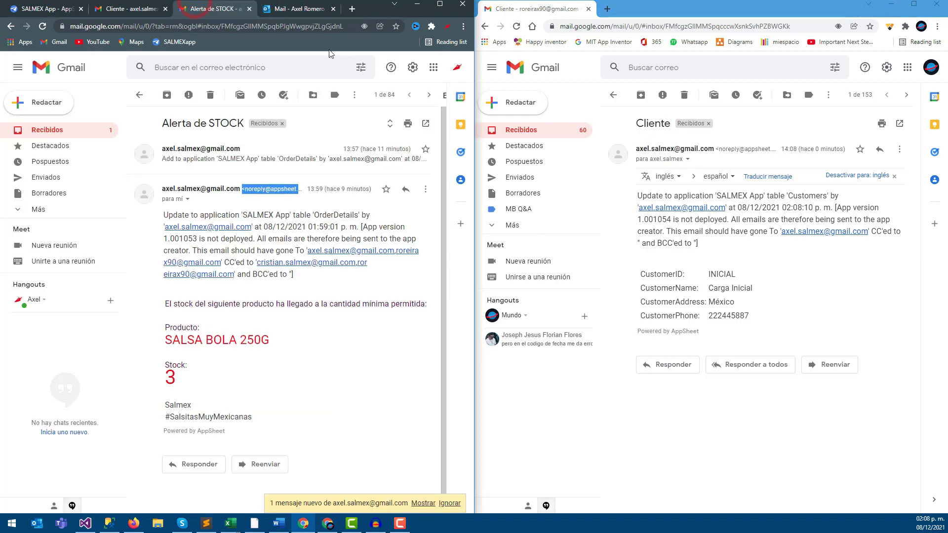
Maximize Gmail and open full settings at Filtros y direcciones bloqueadas, then Reenvío y correo POP/IMAP.
left_click(440, 6)
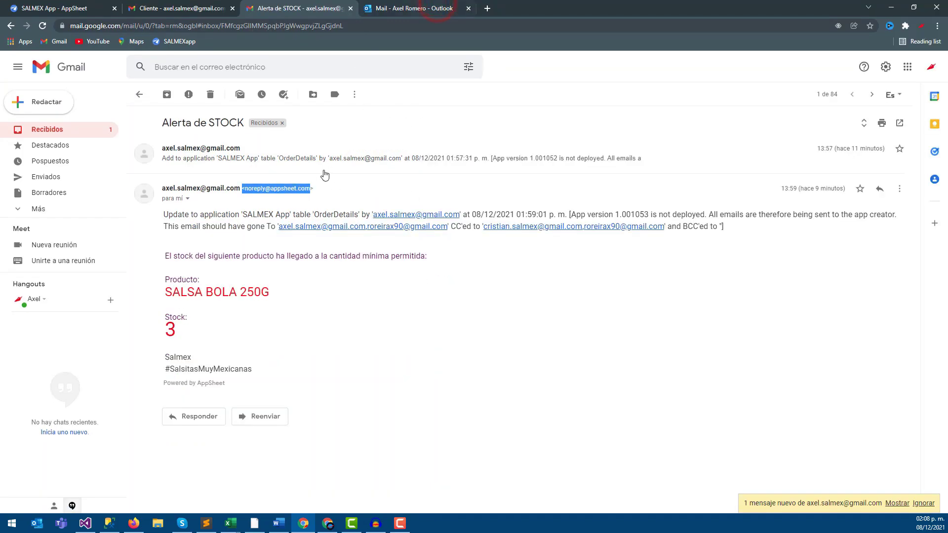
left_click(888, 66)
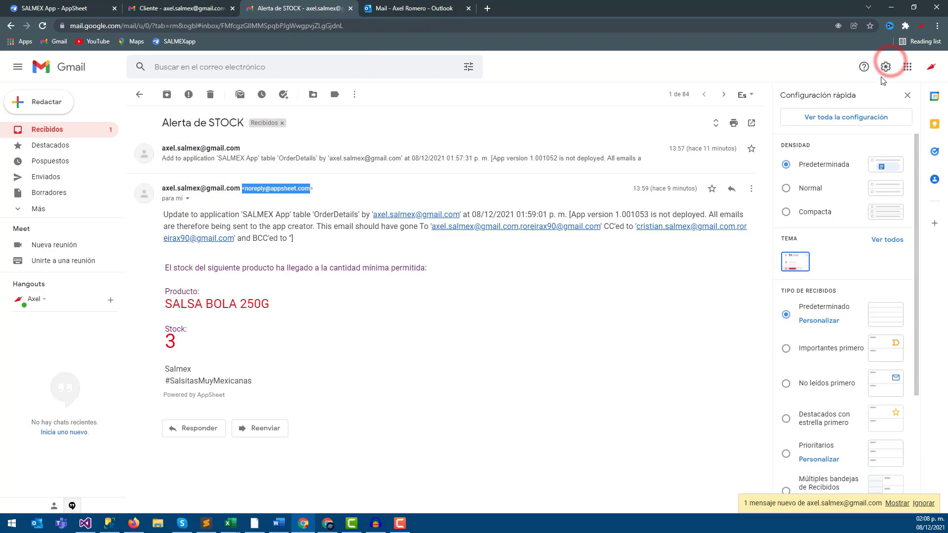
left_click(828, 118)
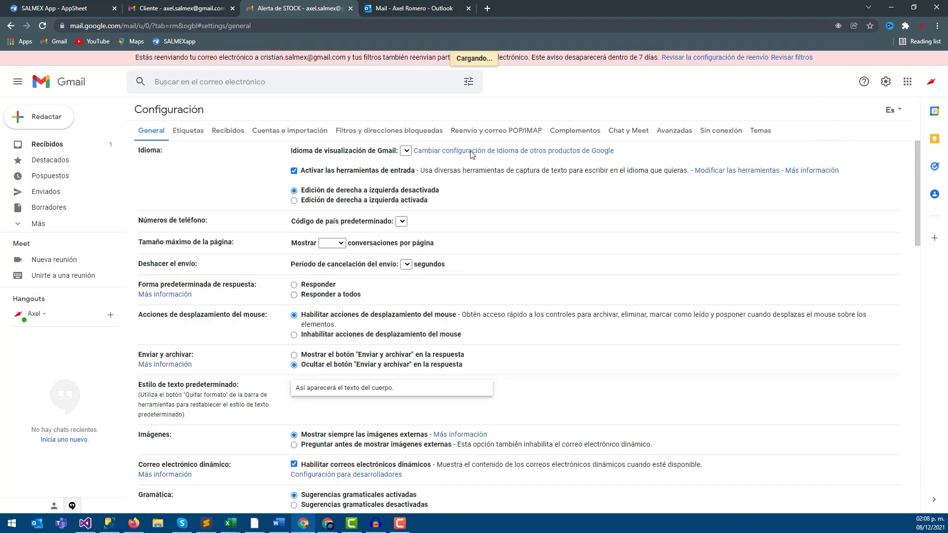
left_click(381, 131)
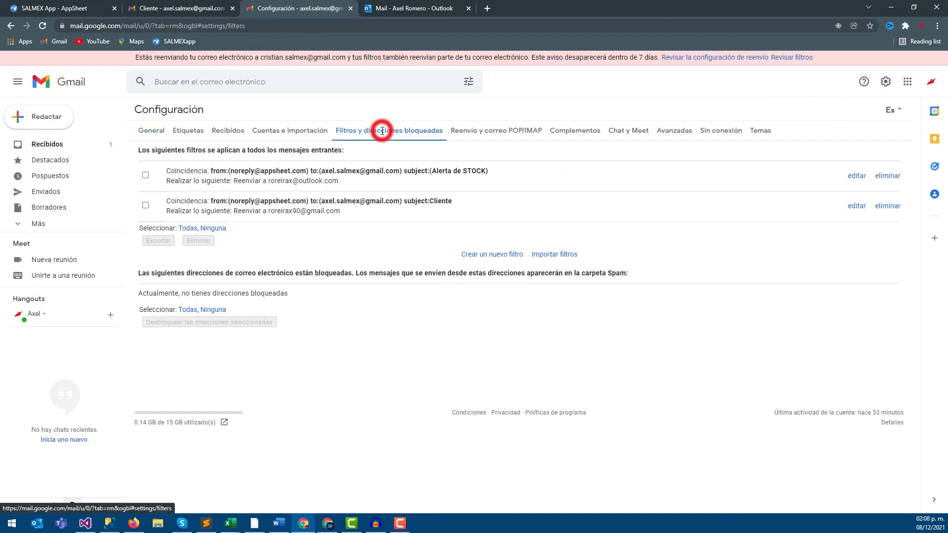
left_click(471, 131)
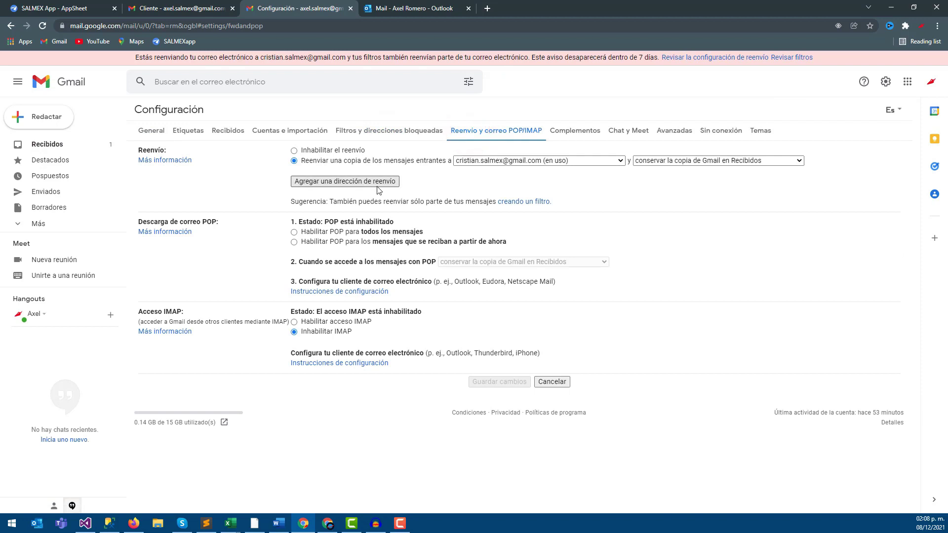